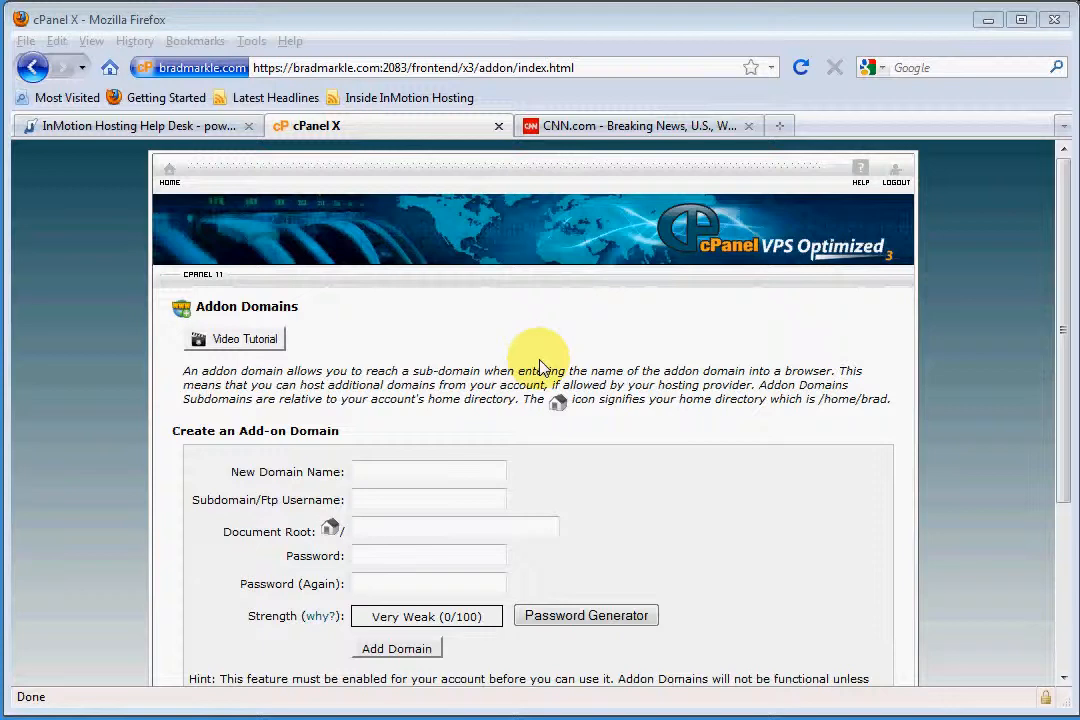
Check the live CNN site's address and enter cnn.com as the new add-on domain name
{"action": "left_click", "coordinate": [583, 137]}
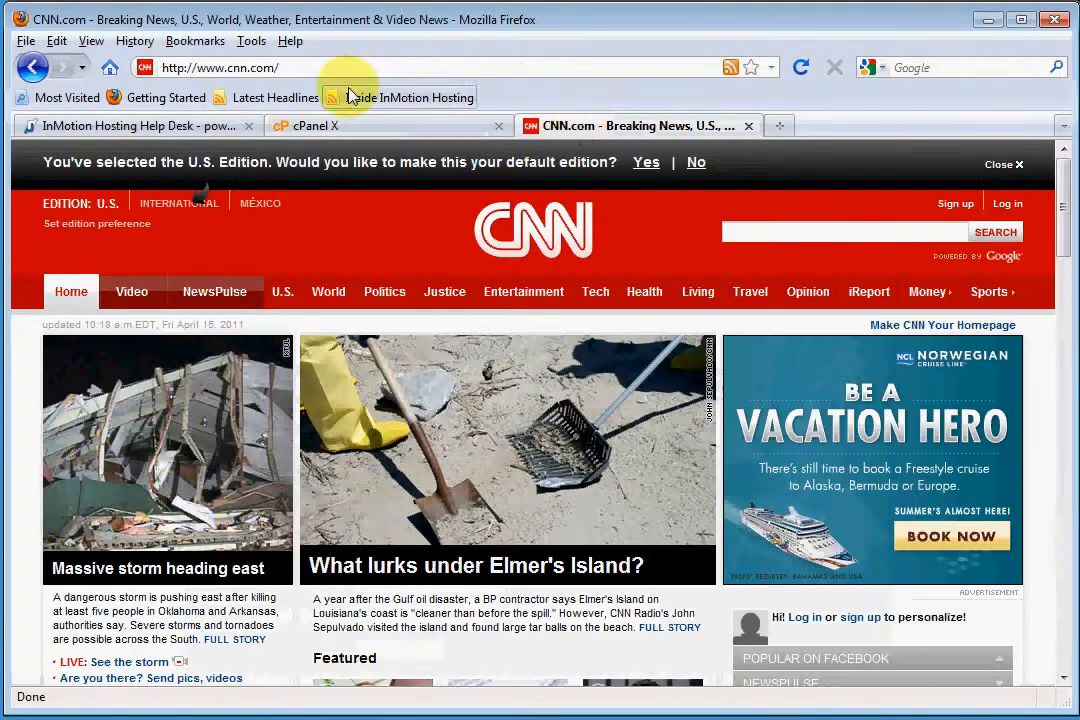
{"action": "left_click_drag", "start_coordinate": [225, 68], "coordinate": [271, 73]}
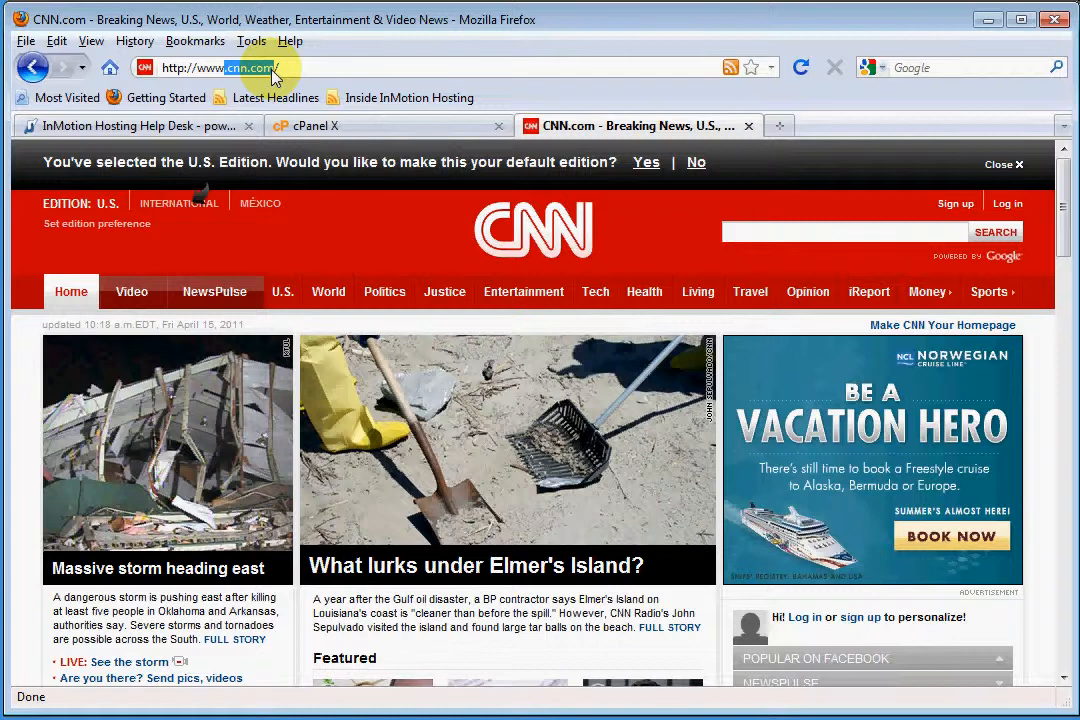
{"action": "left_click", "coordinate": [405, 125]}
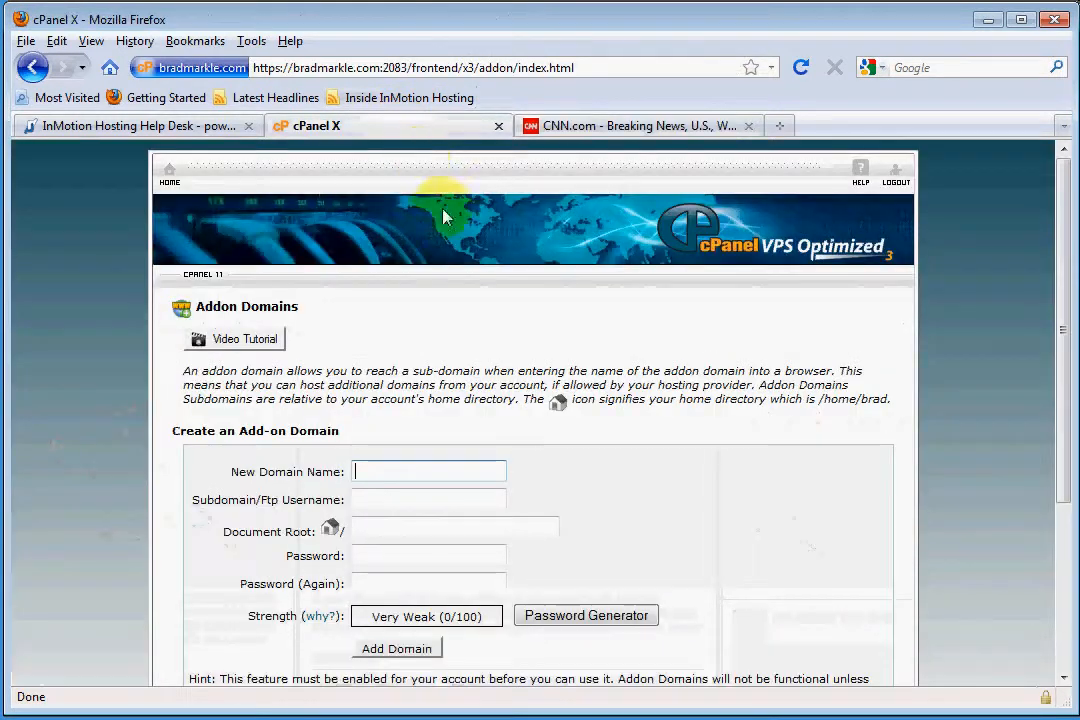
{"action": "scroll", "coordinate": [530, 440], "scroll_direction": "down", "scroll_amount": 2}
{"action": "left_click", "coordinate": [427, 360]}
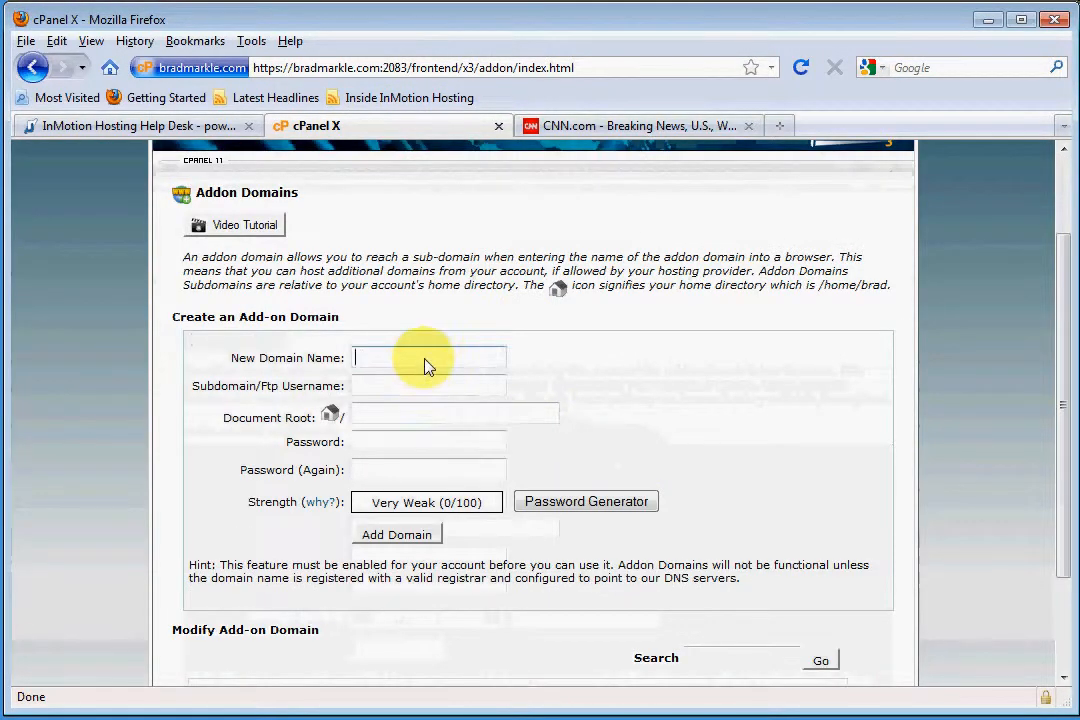
{"action": "type", "text": "cnn.com"}
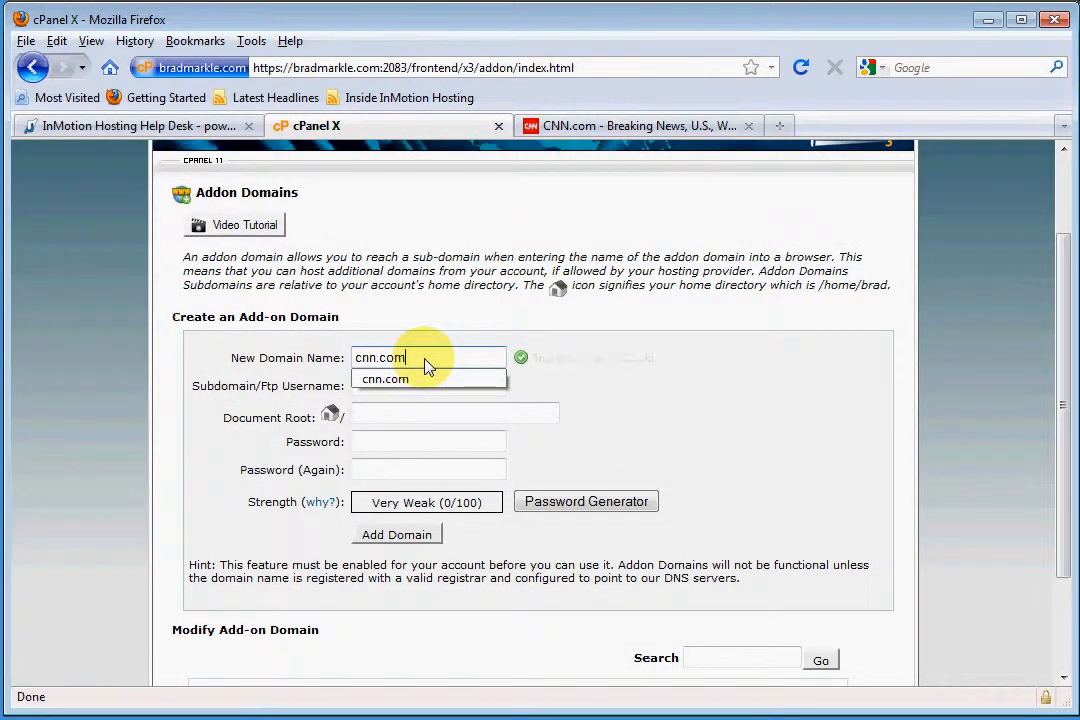
{"action": "left_click", "coordinate": [785, 430]}
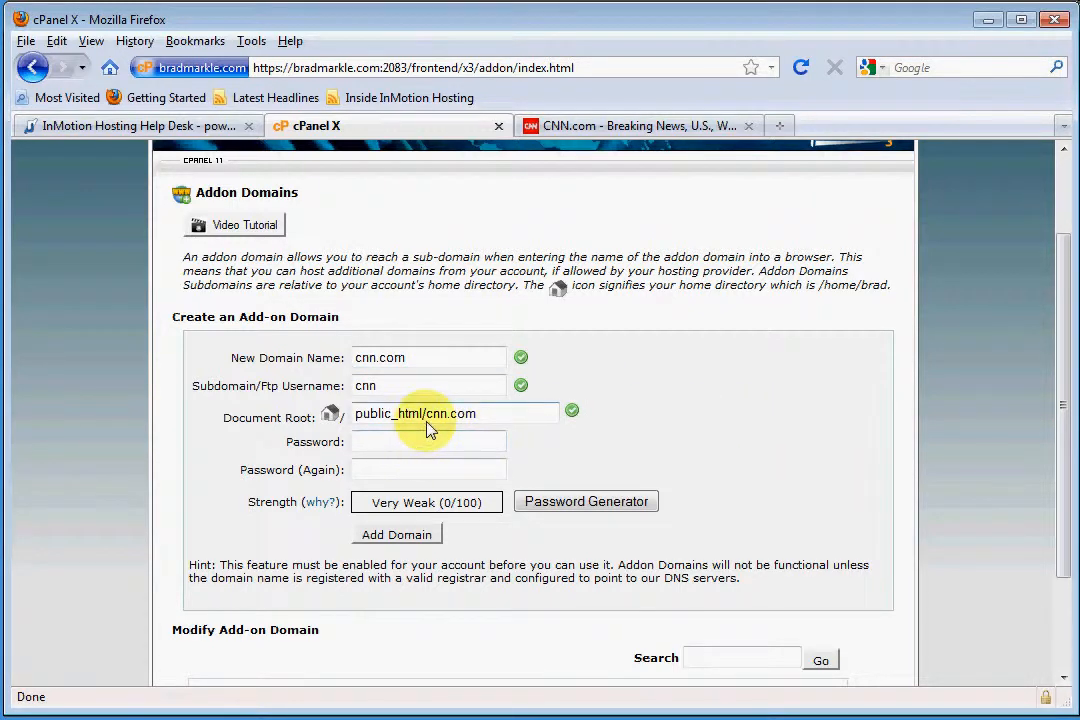
Insert the account's main domain as a folder between public_html and cnn.com in the add-on domain's document root
{"action": "left_click_drag", "start_coordinate": [355, 416], "coordinate": [515, 422]}
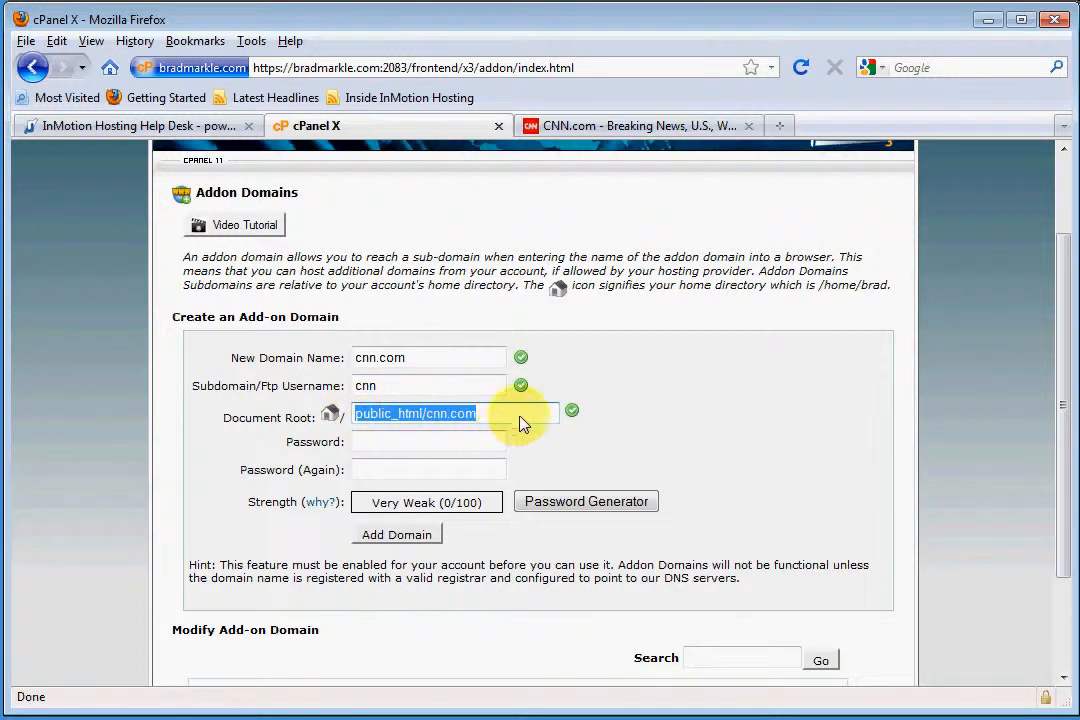
{"action": "left_click", "coordinate": [428, 419]}
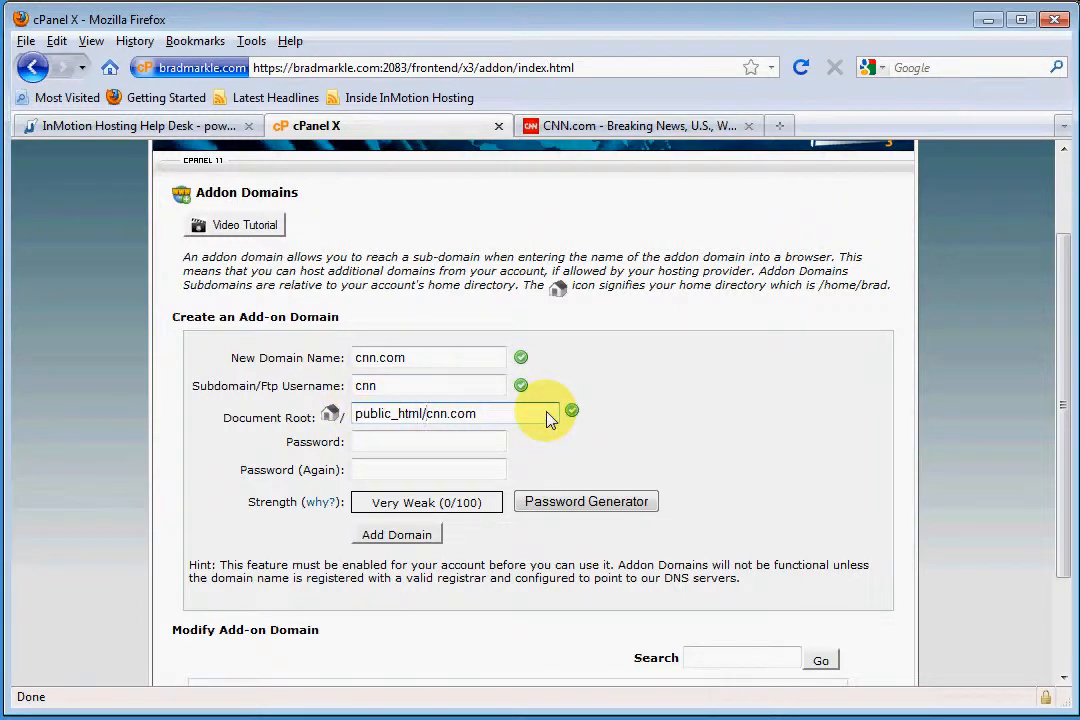
{"action": "type", "text": "bradmarkle.com/"}
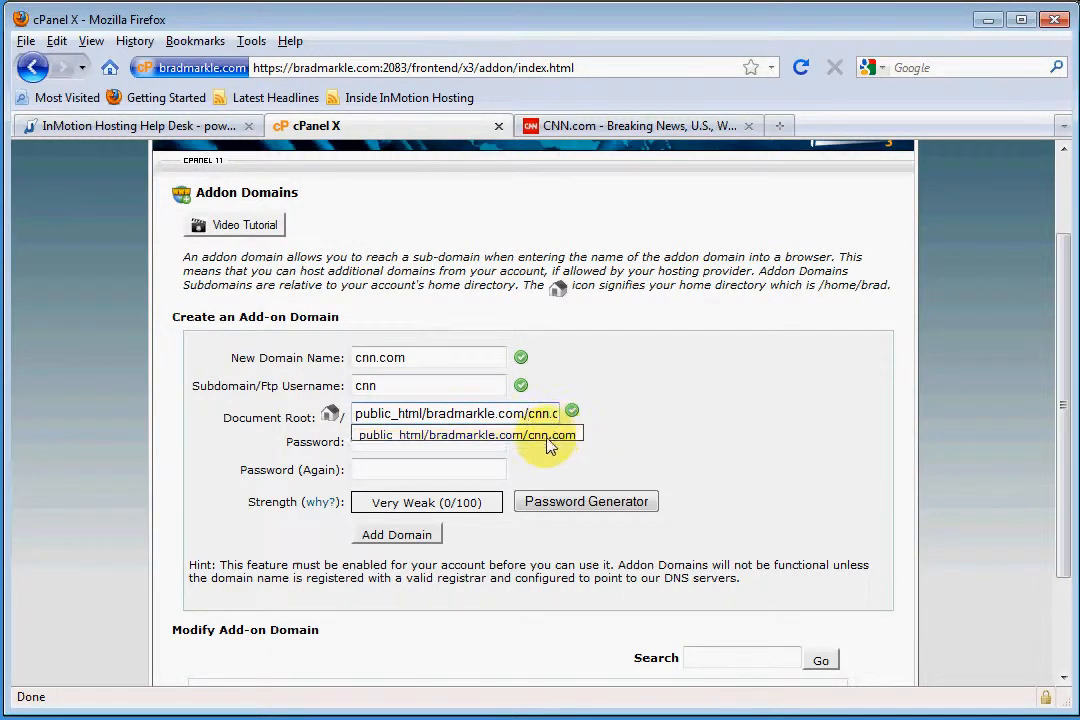
Enter and repeat the add-on domain's password, and add the domain
{"action": "left_click", "coordinate": [455, 446]}
{"action": "type", "text": "********"}
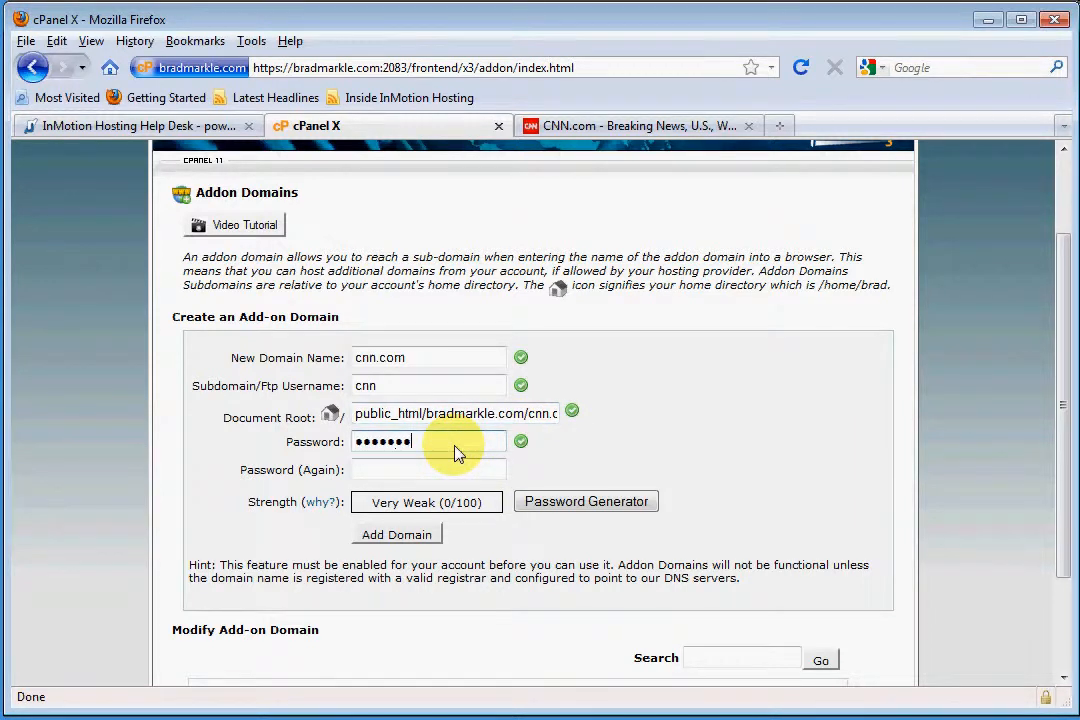
{"action": "key", "text": "Tab"}
{"action": "type", "text": "*********"}
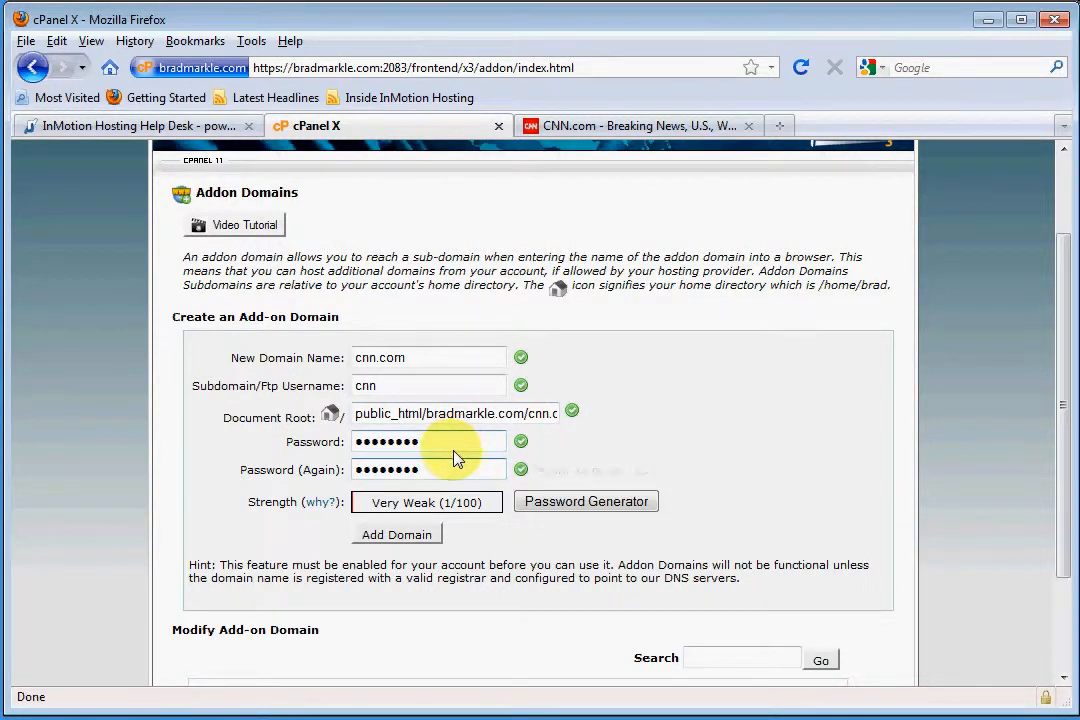
{"action": "left_click", "coordinate": [412, 537]}
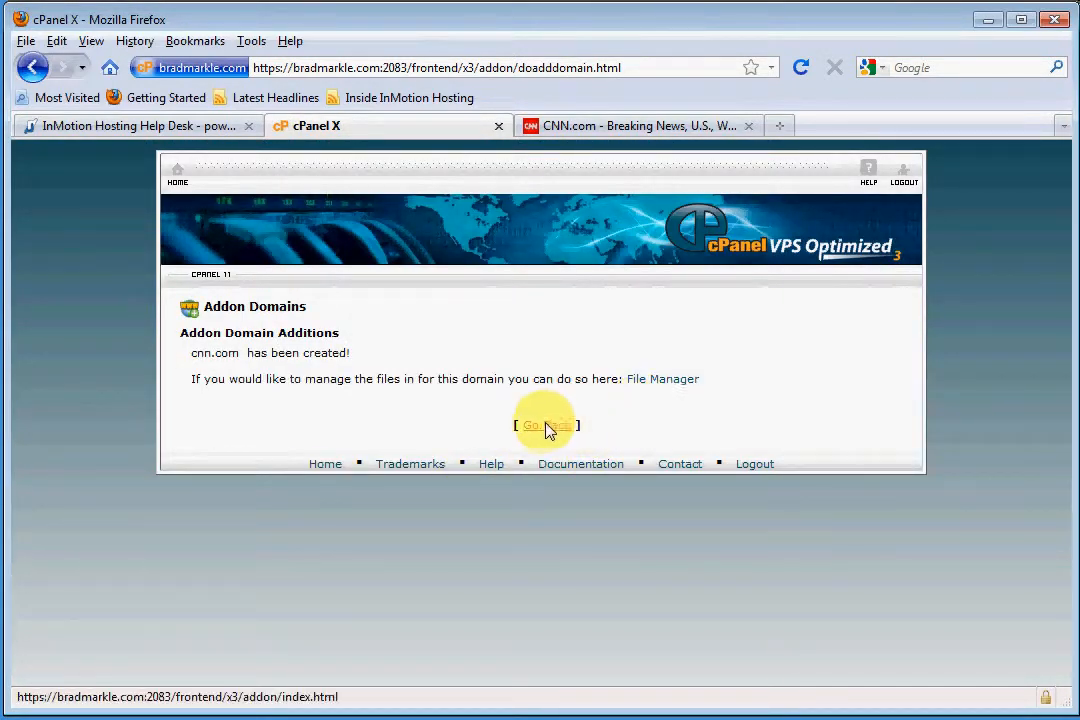
Return to the cPanel home page and open File Manager at the document root for cnn.com
{"action": "left_click", "coordinate": [545, 428]}
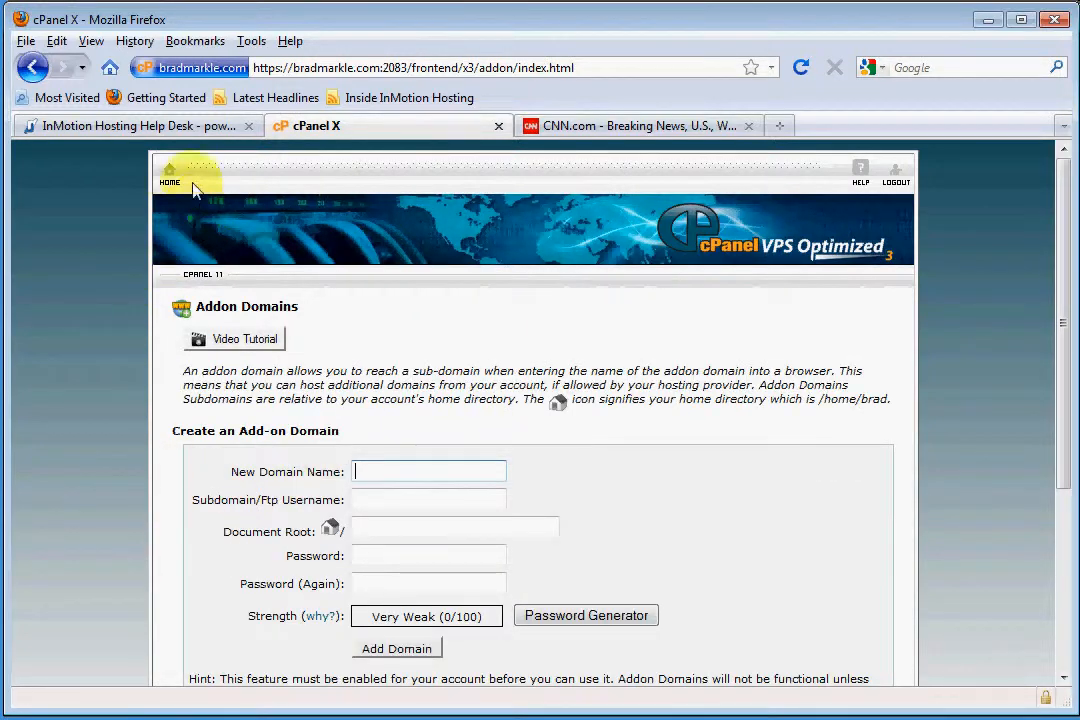
{"action": "left_click", "coordinate": [169, 175]}
{"action": "scroll", "coordinate": [960, 535], "scroll_direction": "down", "scroll_amount": 7}
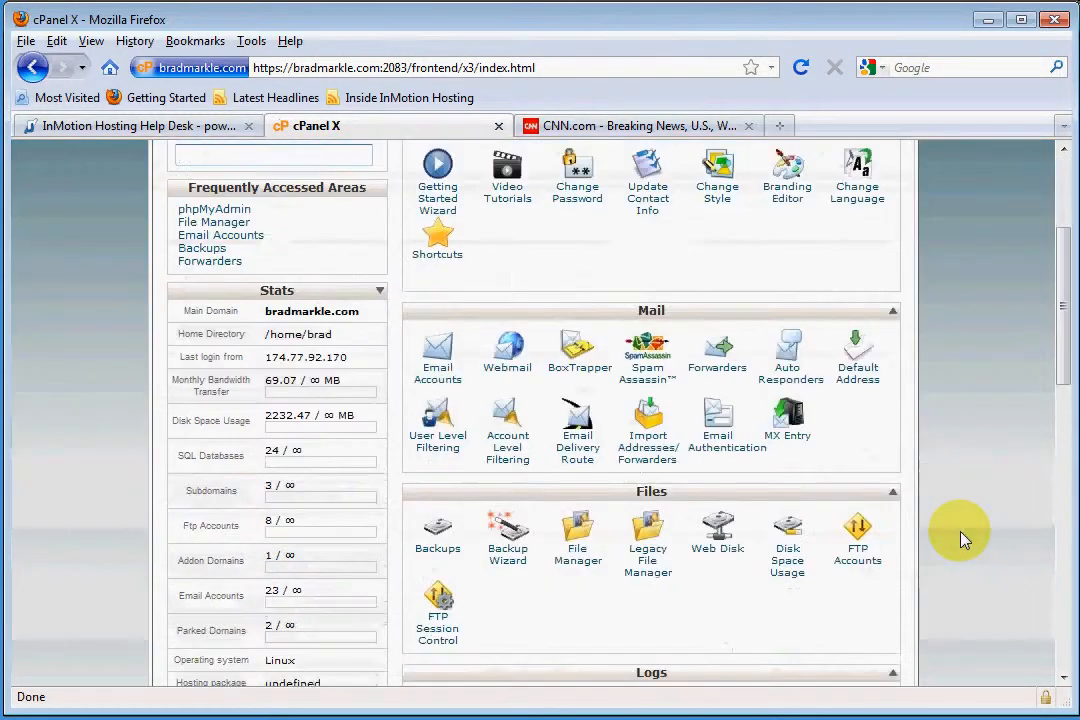
{"action": "left_click", "coordinate": [578, 330]}
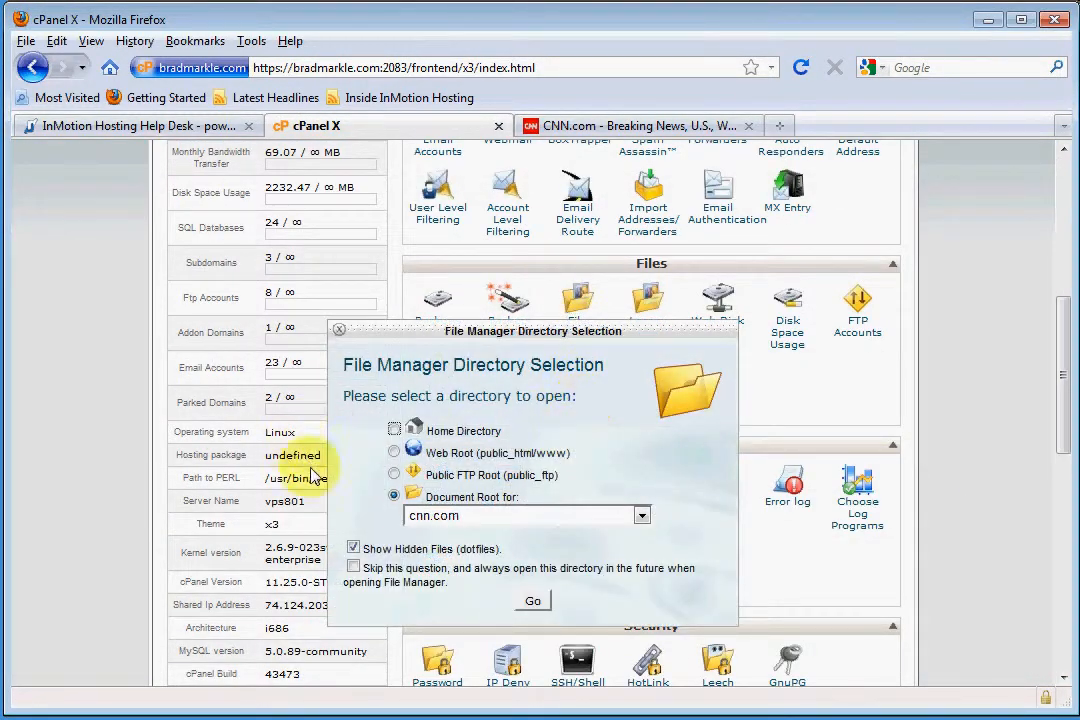
{"action": "left_click", "coordinate": [535, 602]}
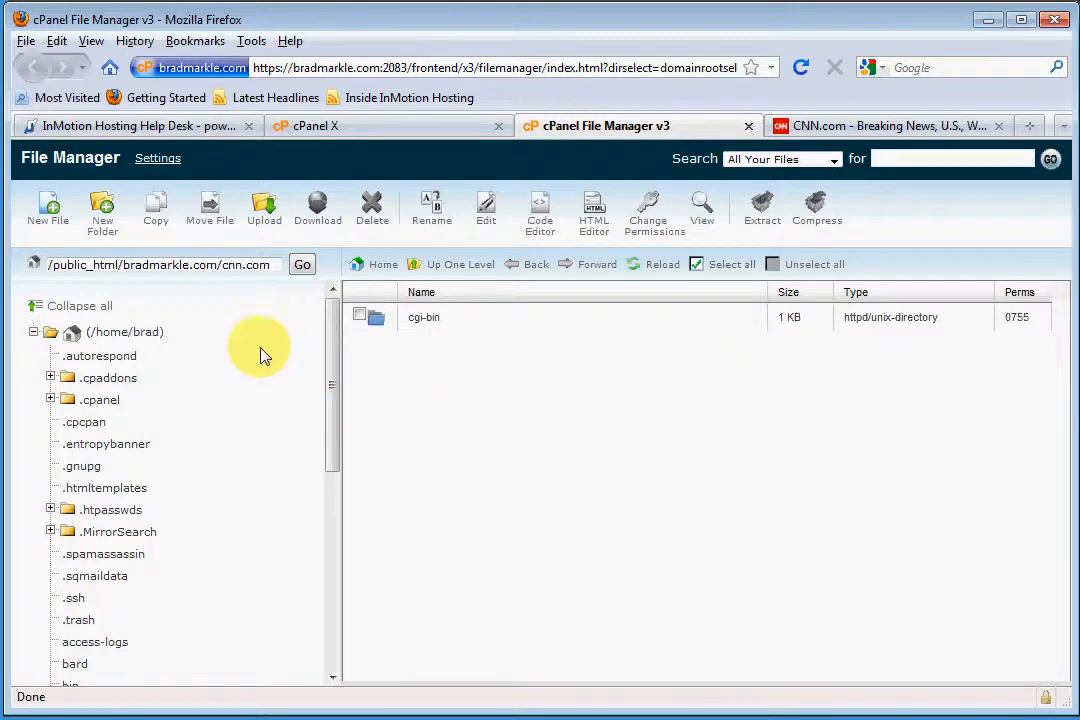
Create a new file named index.html in the cnn.com folder
{"action": "left_click", "coordinate": [40, 215]}
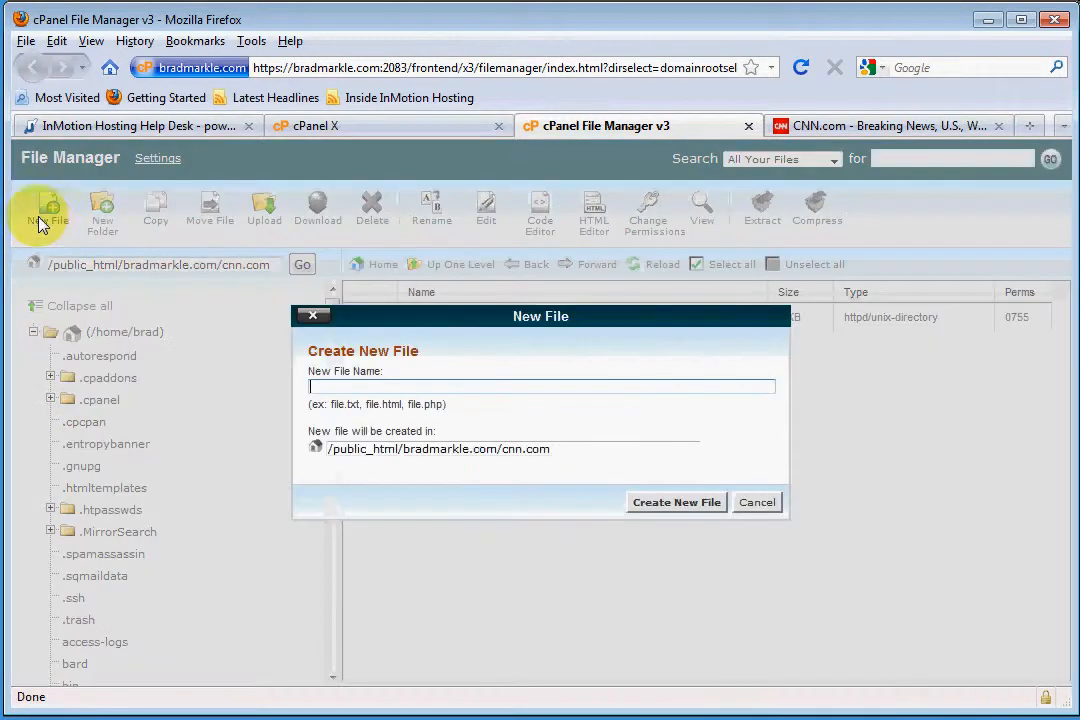
{"action": "type", "text": "index.html"}
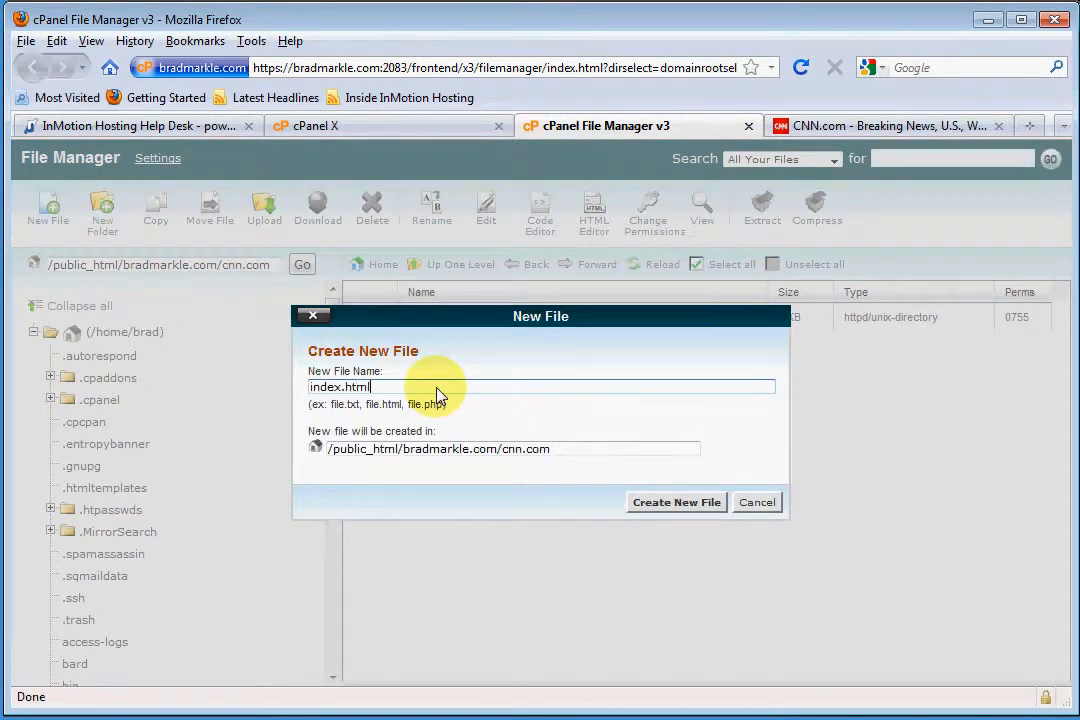
{"action": "left_click", "coordinate": [678, 503]}
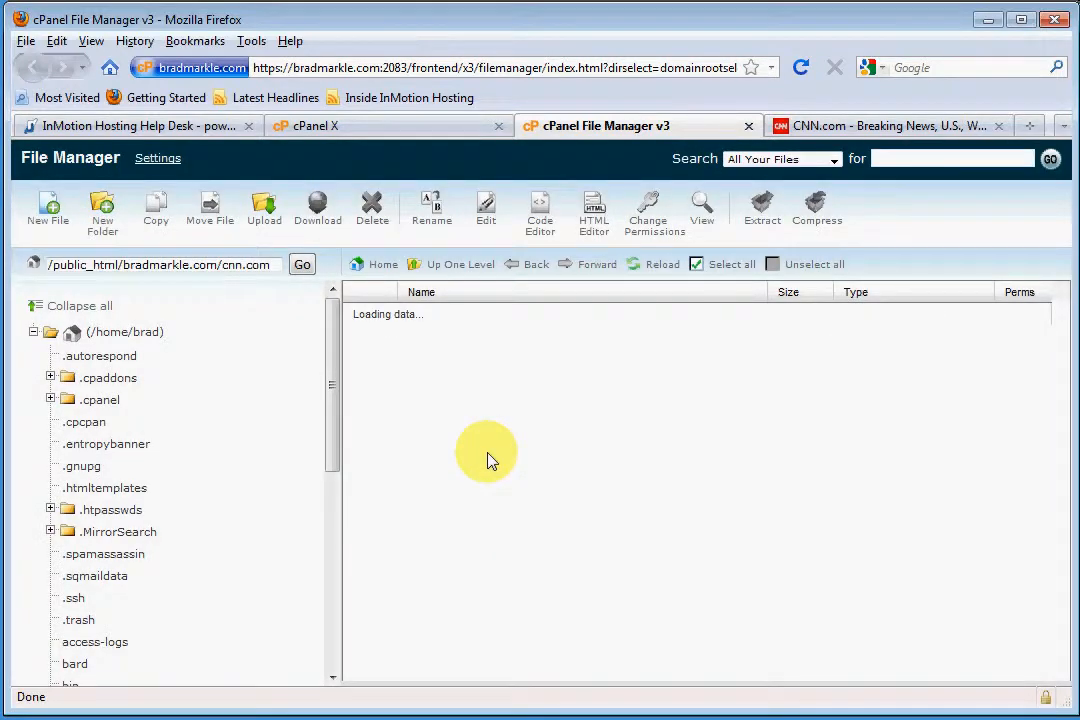
Edit index.html to contain the text "this is cnn.com", save it and close the editor
{"action": "right_click", "coordinate": [446, 352]}
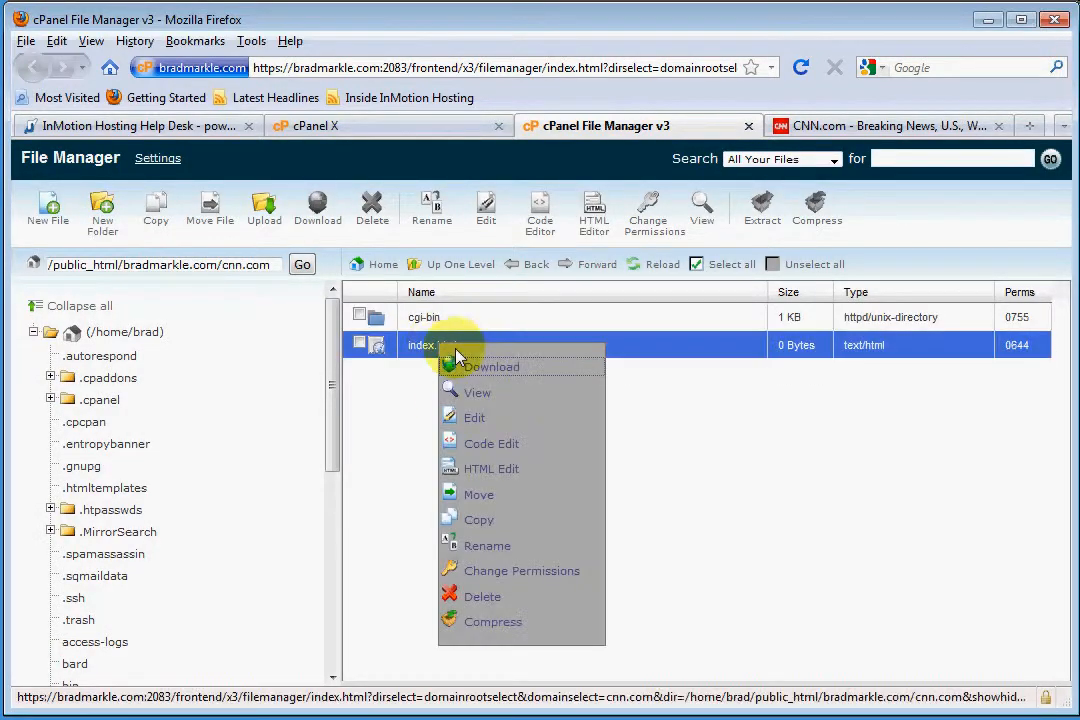
{"action": "left_click", "coordinate": [491, 418]}
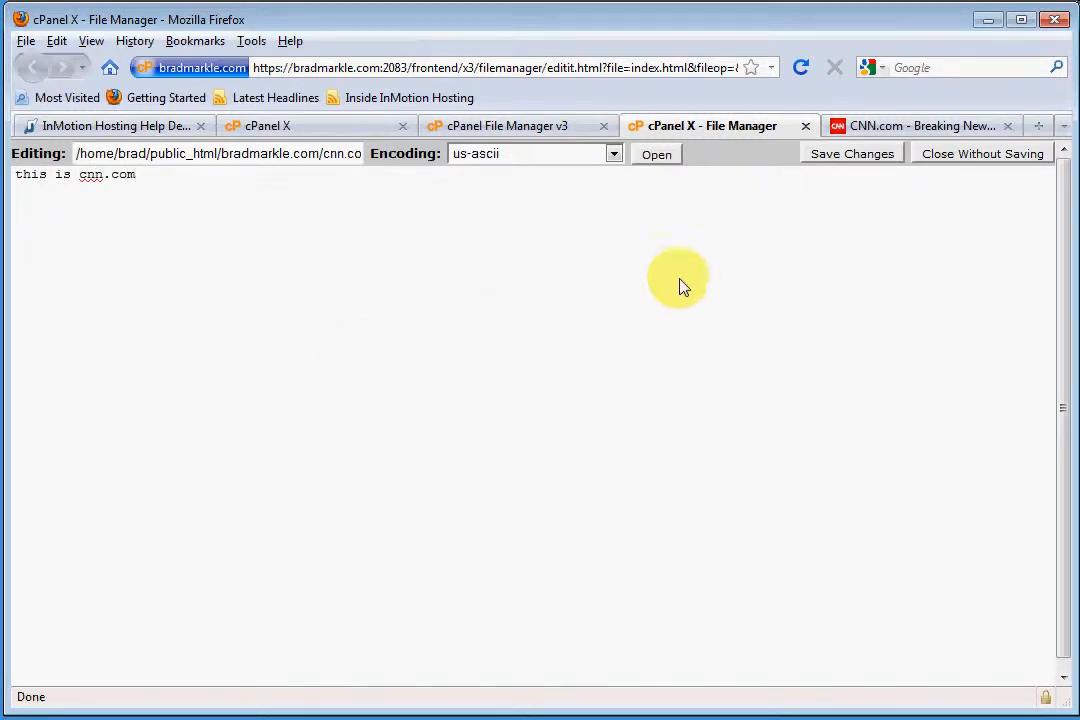
{"action": "left_click", "coordinate": [835, 155]}
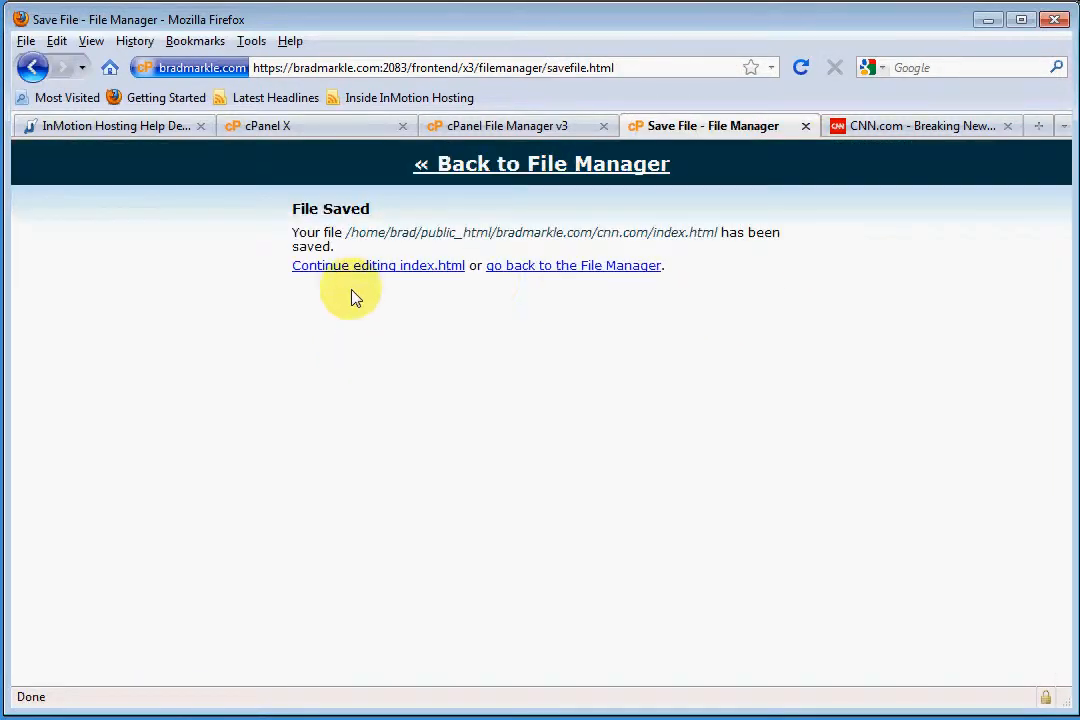
{"action": "left_click", "coordinate": [805, 125]}
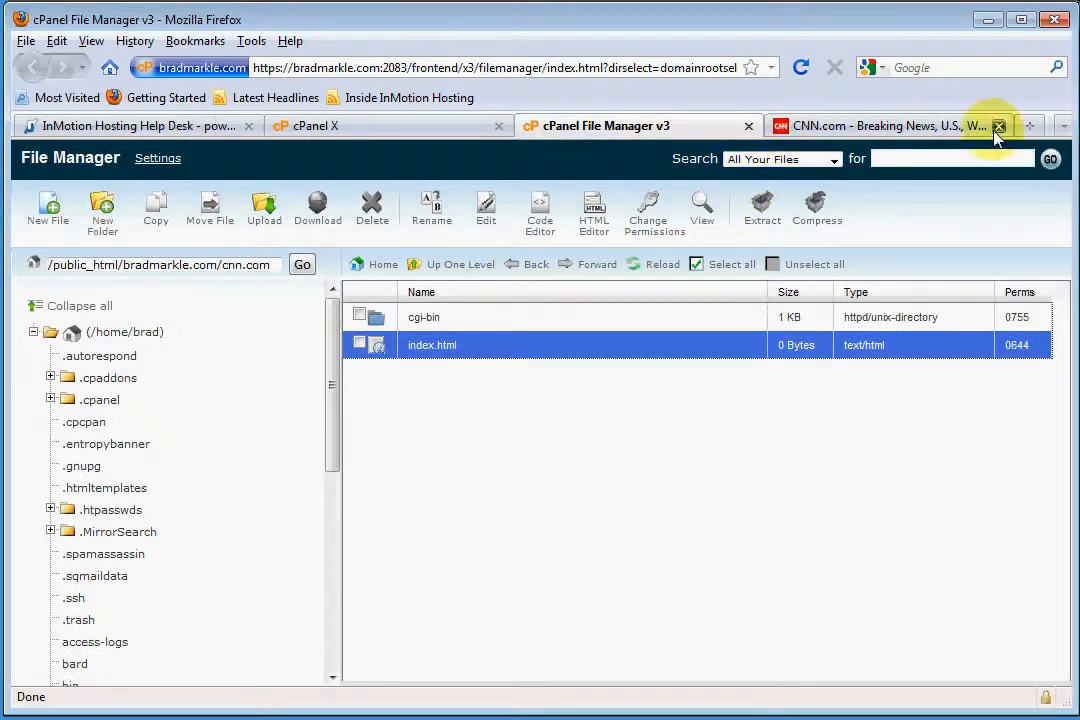
Open the /cnn.com/ path of the account's main domain in a new browser tab and check the page's address and text
{"action": "left_click", "coordinate": [1038, 124]}
{"action": "type", "text": "brad"}
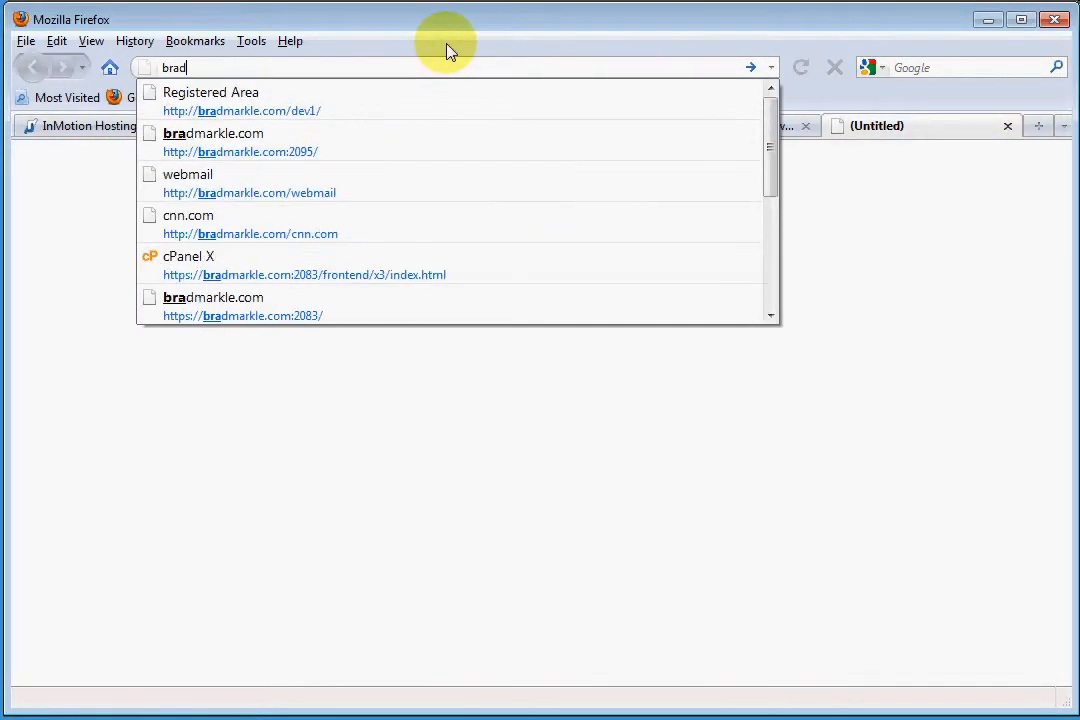
{"action": "type", "text": "markle.com/cnn.com/"}
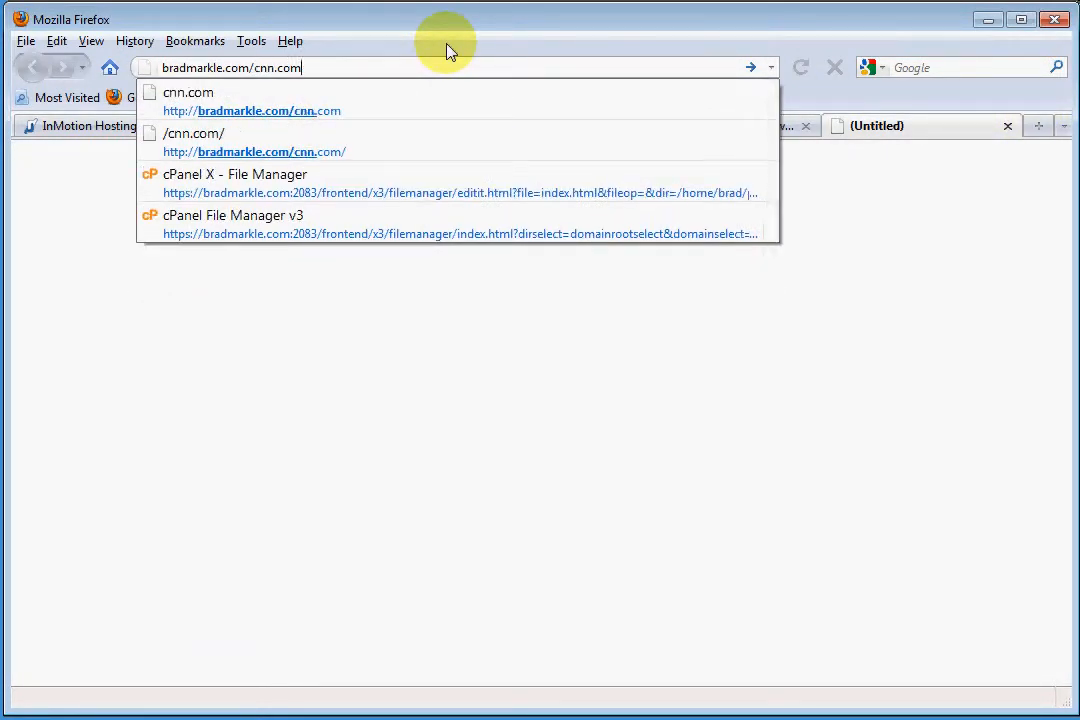
{"action": "key", "text": "Return"}
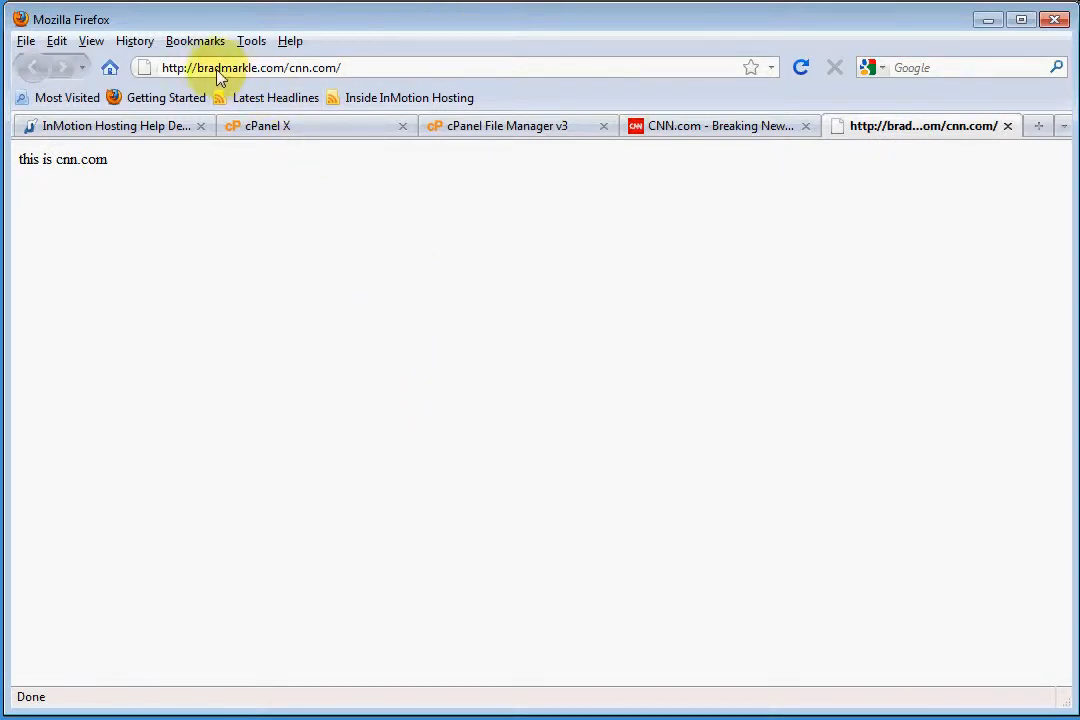
{"action": "left_click_drag", "start_coordinate": [199, 67], "coordinate": [451, 89]}
{"action": "left_click", "coordinate": [374, 374]}
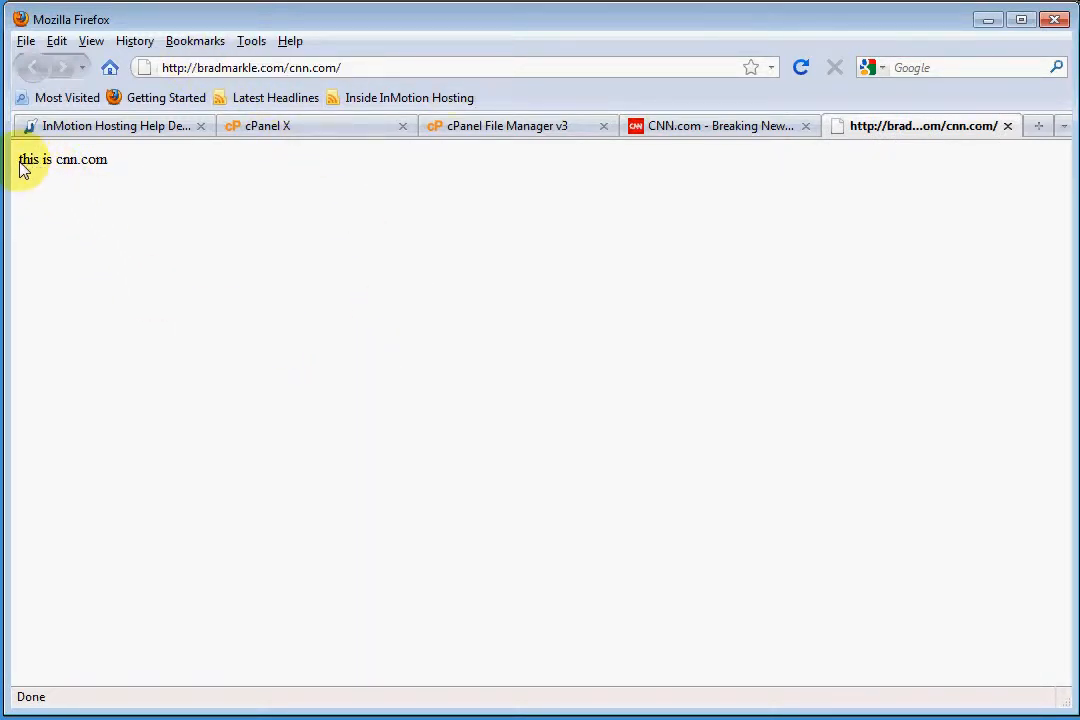
{"action": "left_click_drag", "start_coordinate": [22, 168], "coordinate": [150, 174]}
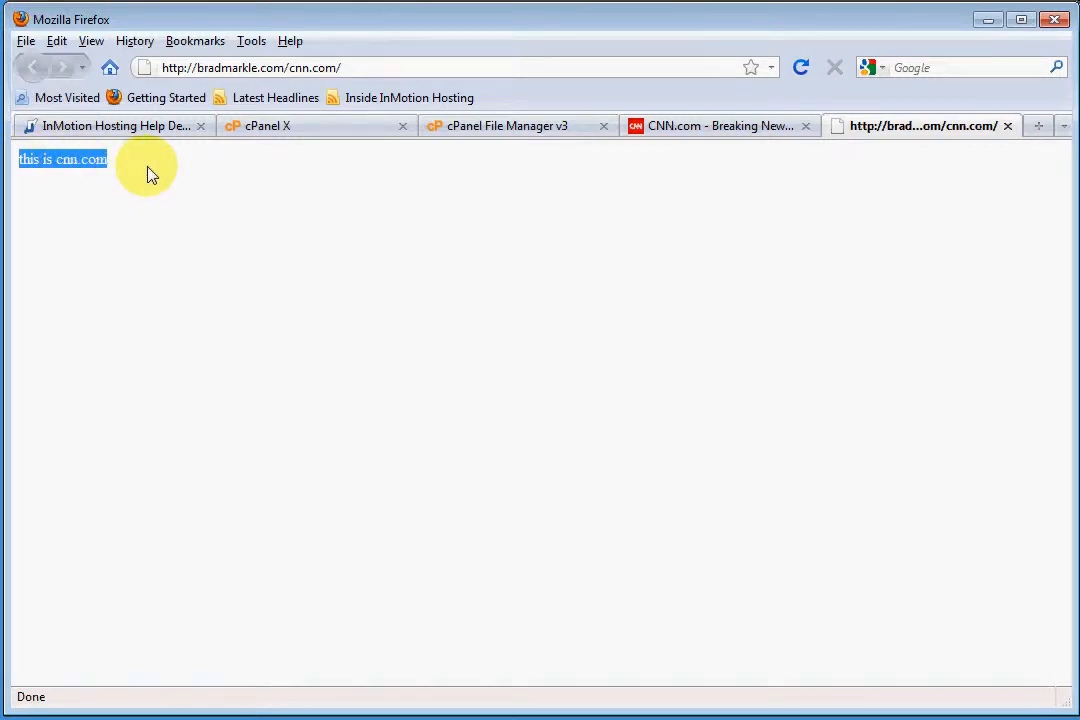
{"action": "left_click", "coordinate": [150, 174]}
Compare the live cnn.com address with the test page, and reload the test page
{"action": "left_click", "coordinate": [665, 125]}
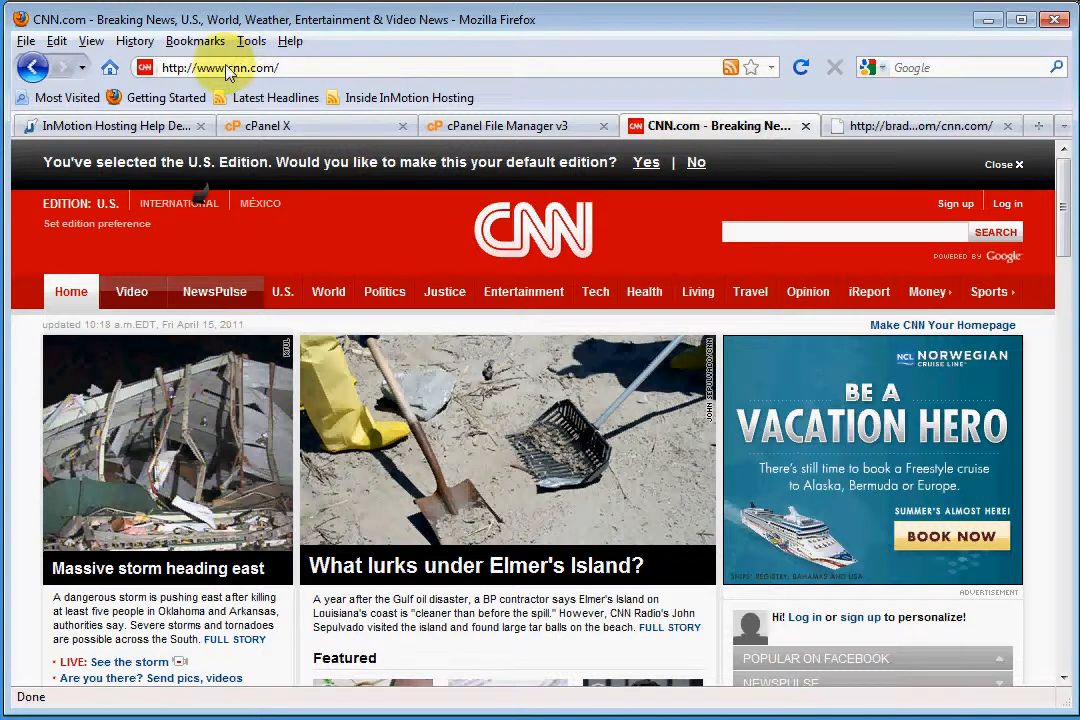
{"action": "left_click_drag", "start_coordinate": [227, 67], "coordinate": [280, 67]}
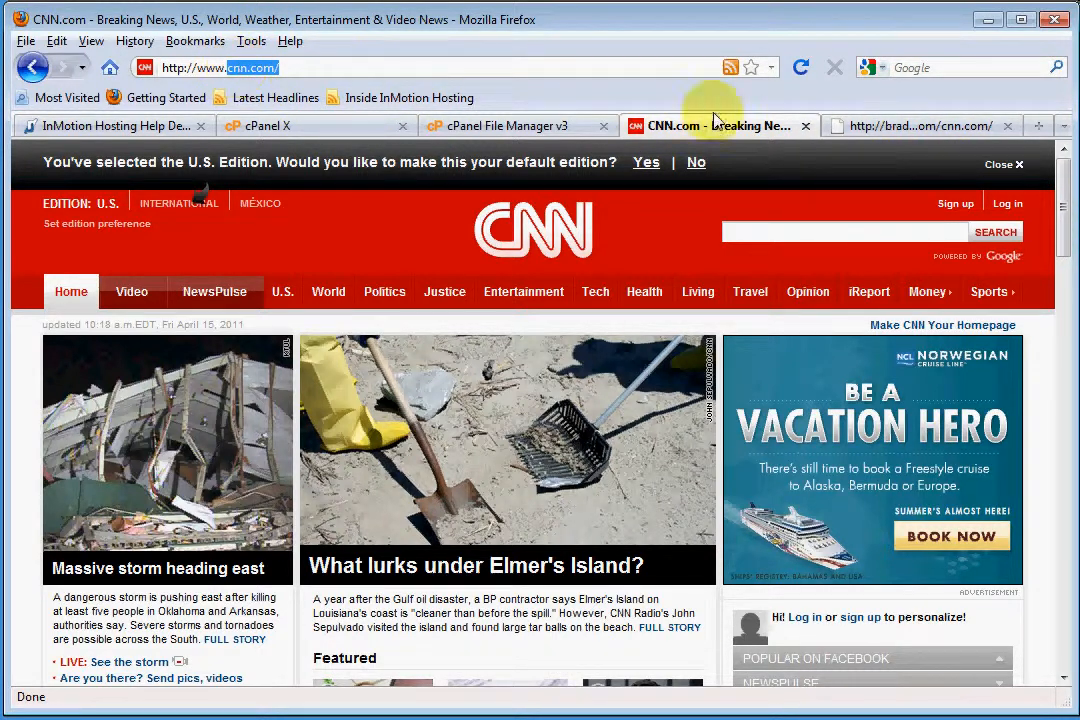
{"action": "left_click", "coordinate": [912, 126]}
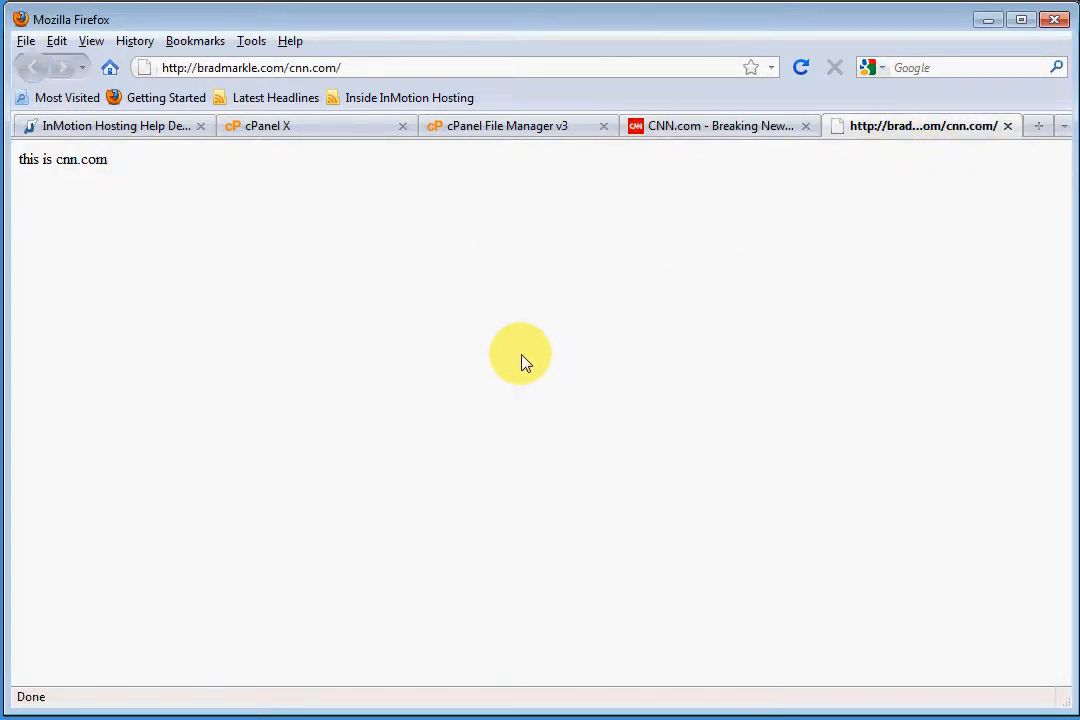
{"action": "key", "text": "F5"}
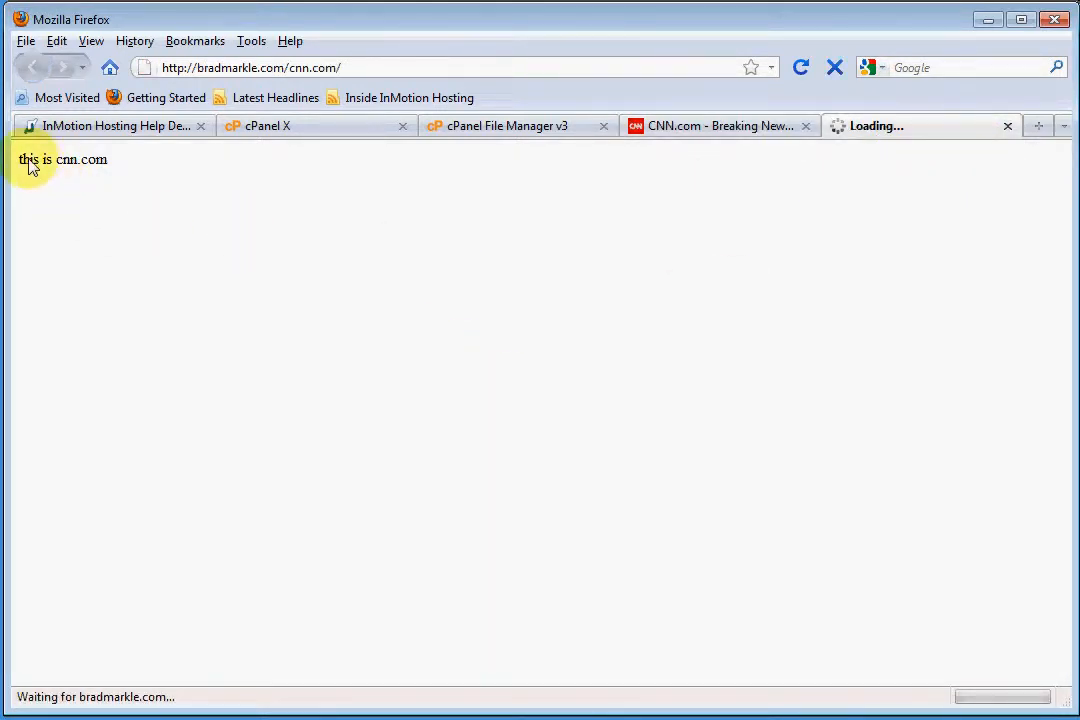
{"action": "left_click_drag", "start_coordinate": [30, 160], "coordinate": [228, 302]}
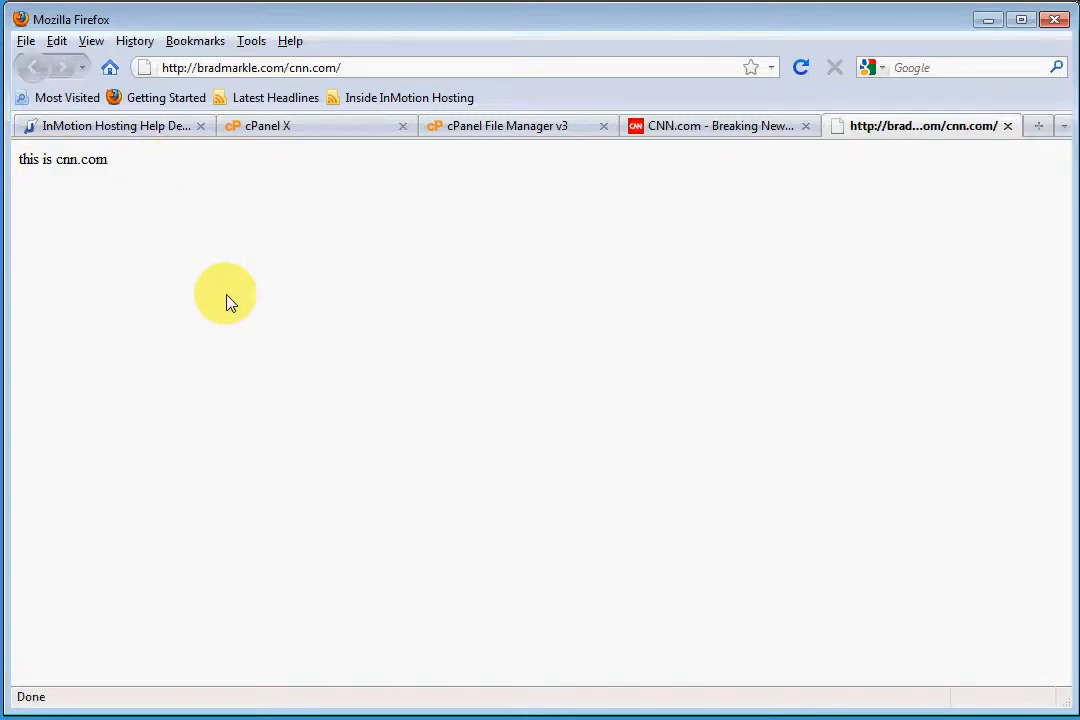
Return to the InMotion Hosting help article on modifying the hosts file and read the file's location for each Windows version
{"action": "left_click", "coordinate": [140, 133]}
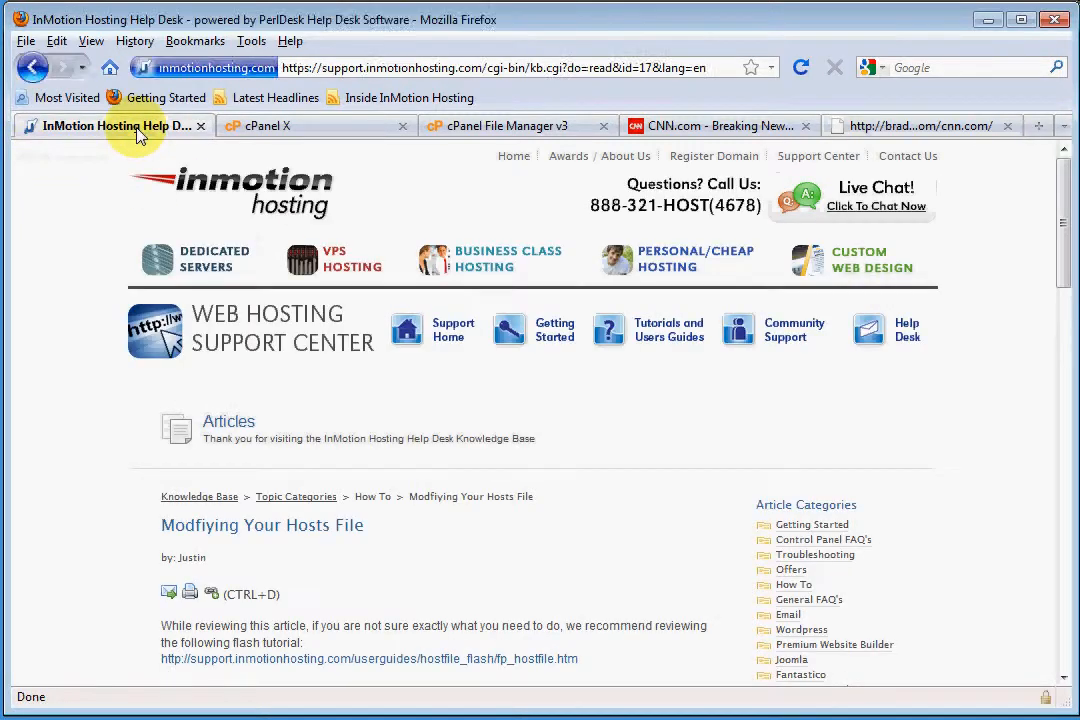
{"action": "scroll", "coordinate": [110, 421], "scroll_direction": "down", "scroll_amount": 2}
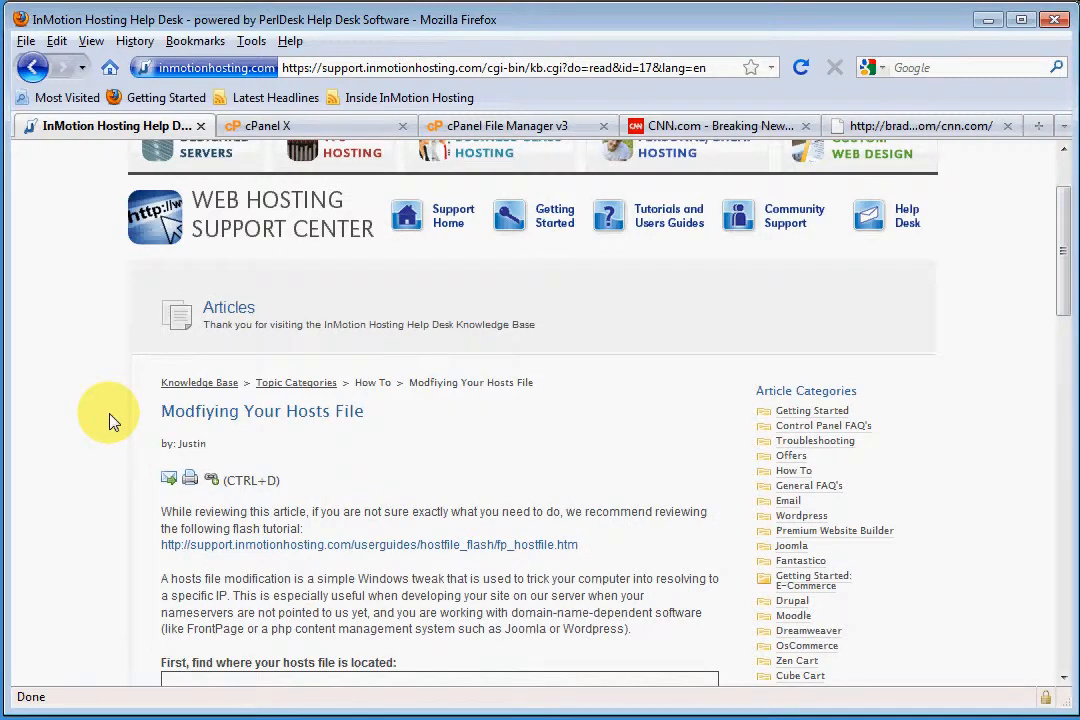
{"action": "scroll", "coordinate": [110, 421], "scroll_direction": "down", "scroll_amount": 4}
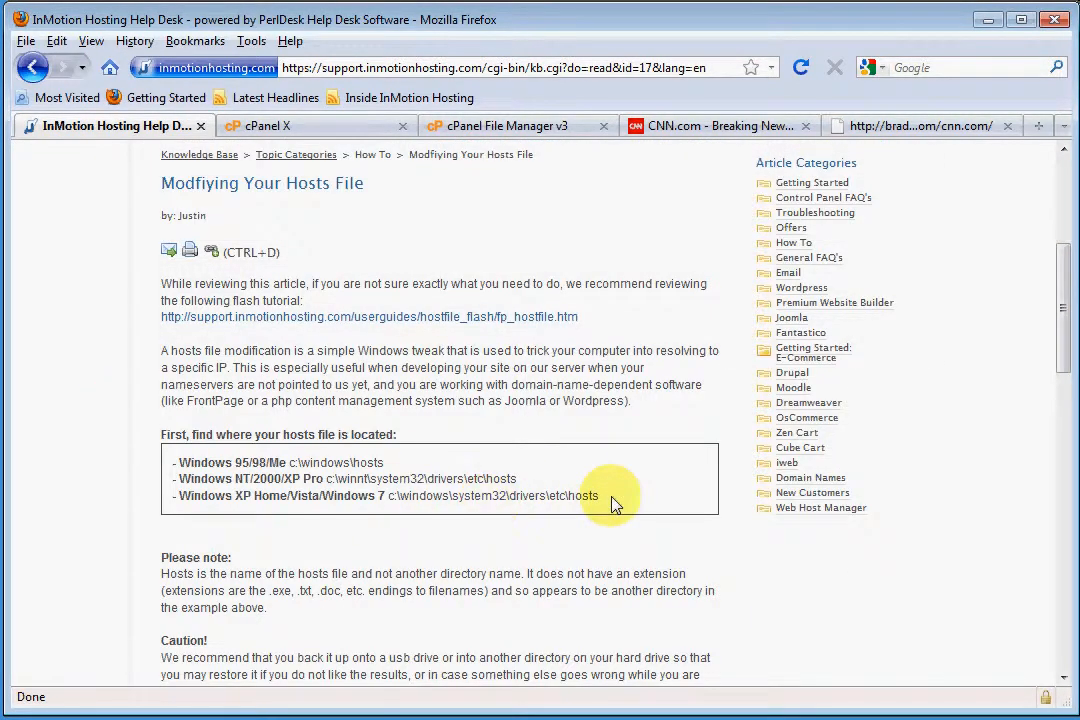
{"action": "left_click_drag", "start_coordinate": [612, 497], "coordinate": [177, 471]}
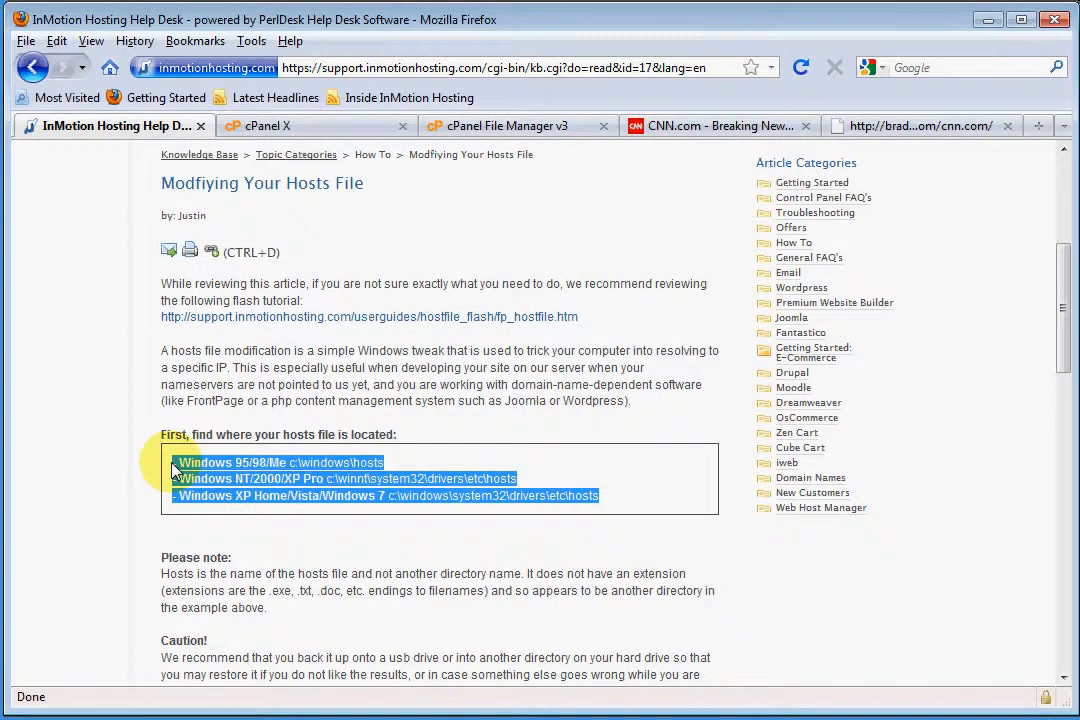
{"action": "left_click", "coordinate": [407, 518]}
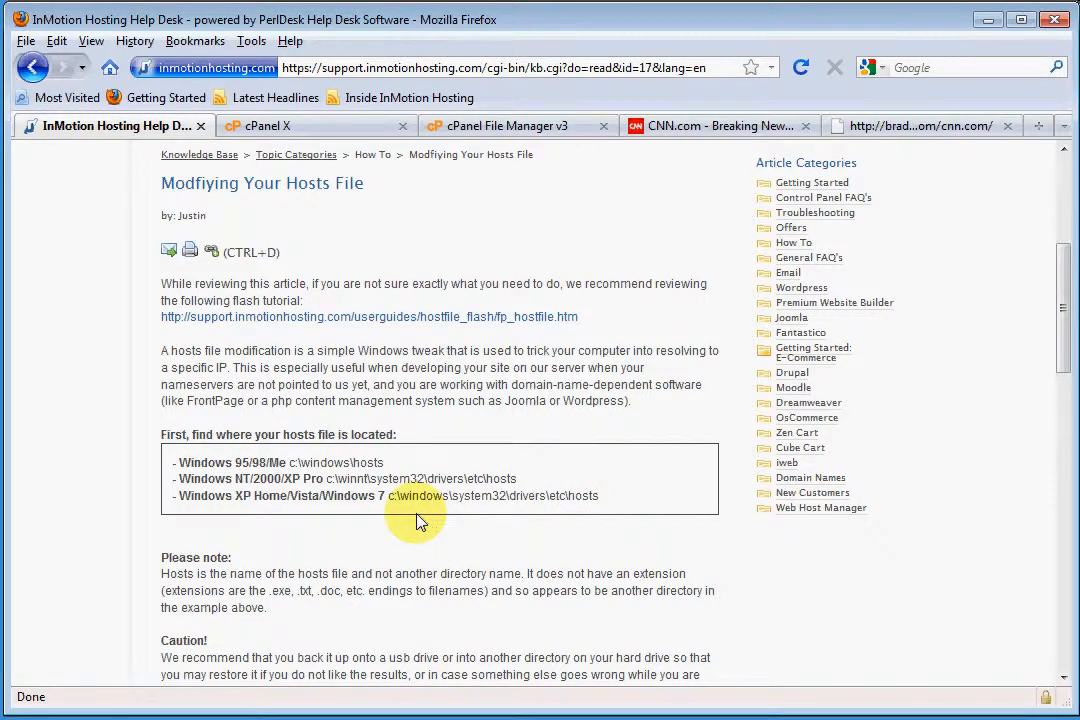
{"action": "left_click_drag", "start_coordinate": [397, 502], "coordinate": [602, 499]}
{"action": "left_click", "coordinate": [228, 530]}
Open the folder C:\Windows\System32\drivers\etc in Windows Explorer and select the hosts file
{"action": "left_click", "coordinate": [0, 719]}
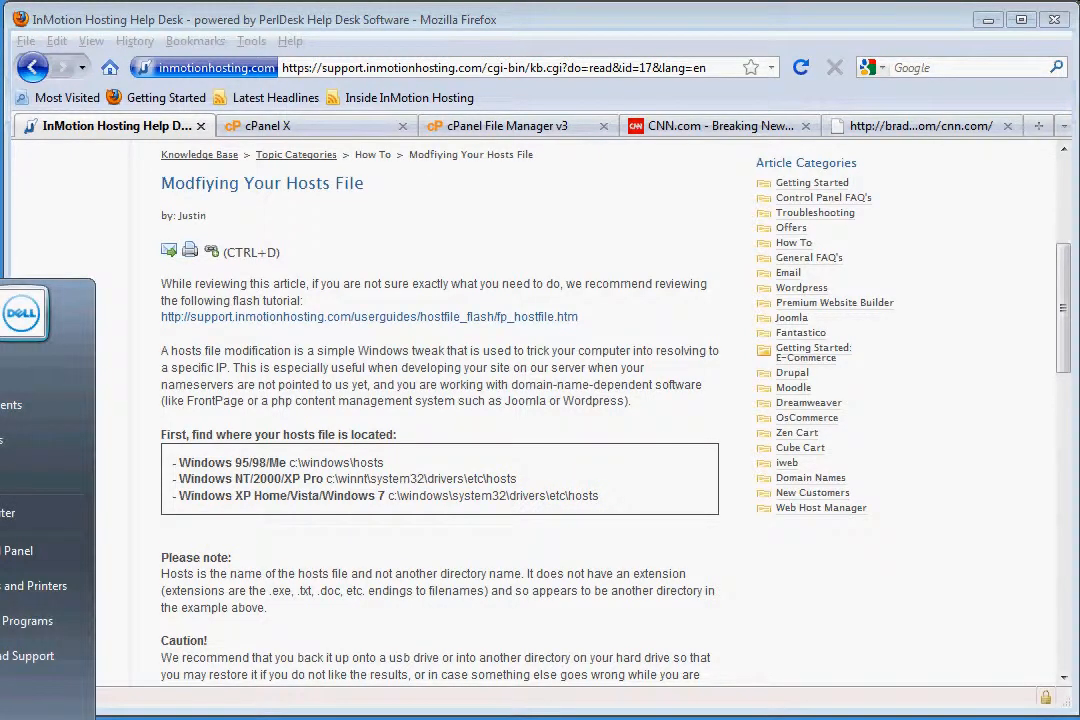
{"action": "left_click", "coordinate": [8, 515]}
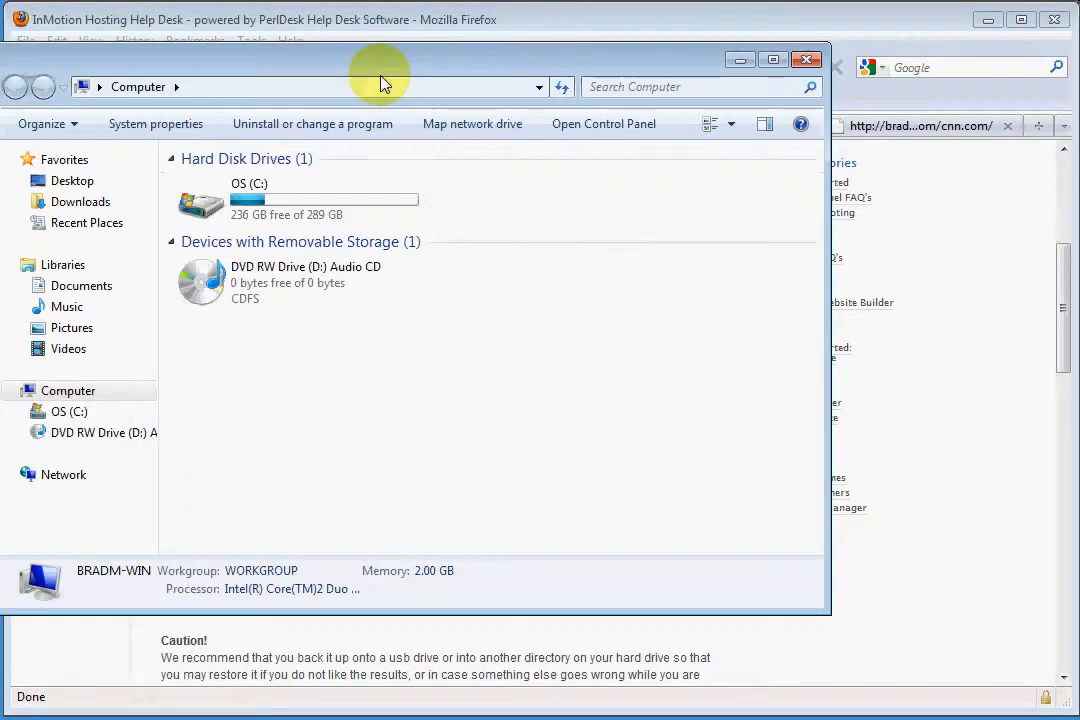
{"action": "left_click_drag", "start_coordinate": [371, 65], "coordinate": [489, 109]}
{"action": "double_click", "coordinate": [418, 257]}
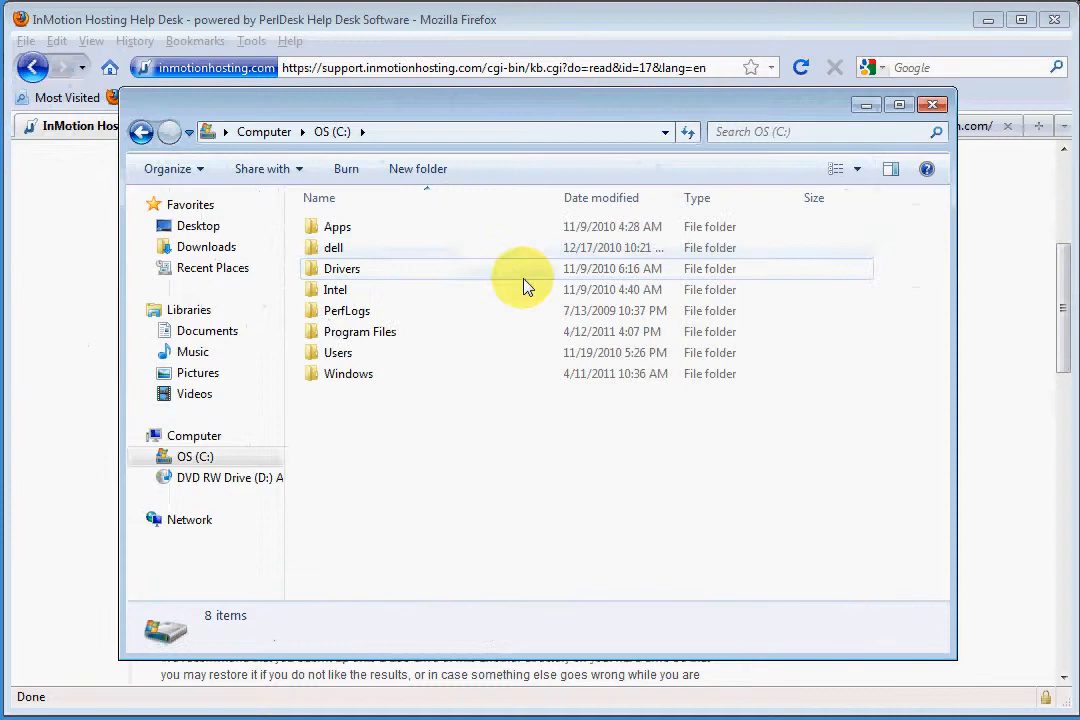
{"action": "double_click", "coordinate": [357, 382]}
{"action": "scroll", "coordinate": [443, 437], "scroll_direction": "down", "scroll_amount": 9}
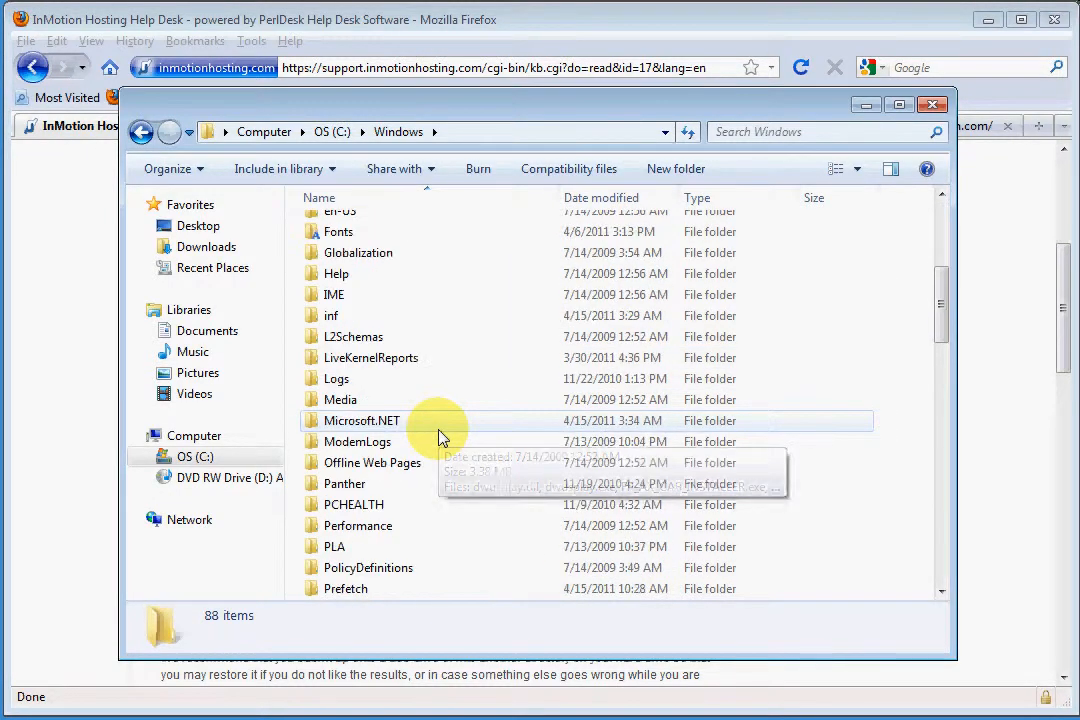
{"action": "scroll", "coordinate": [441, 436], "scroll_direction": "down", "scroll_amount": 2}
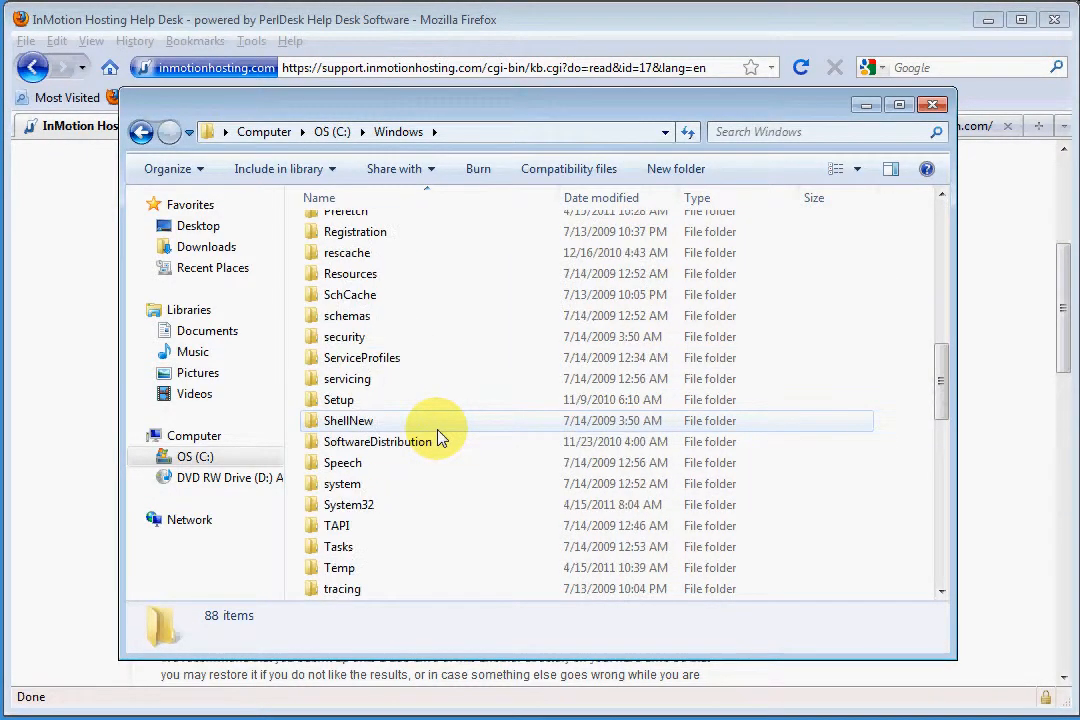
{"action": "double_click", "coordinate": [364, 514]}
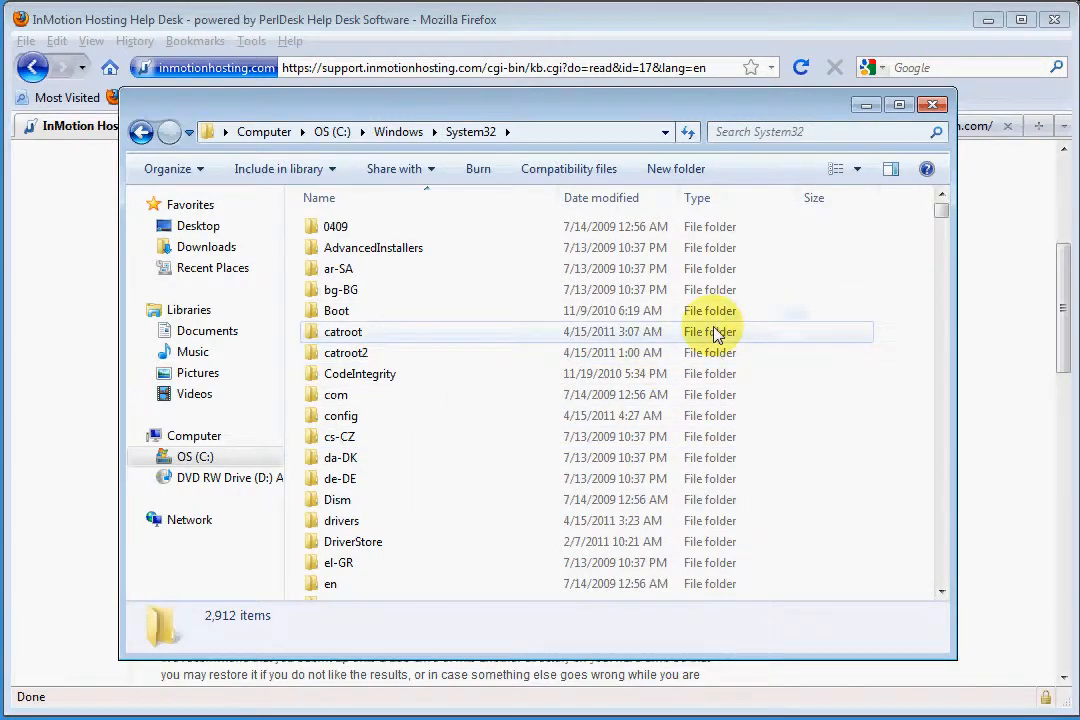
{"action": "mouse_move", "coordinate": [585, 96]}
{"action": "left_mouse_down"}
{"action": "mouse_move", "coordinate": [576, 616]}
{"action": "mouse_move", "coordinate": [571, 217]}
{"action": "mouse_move", "coordinate": [588, 115]}
{"action": "left_mouse_up"}
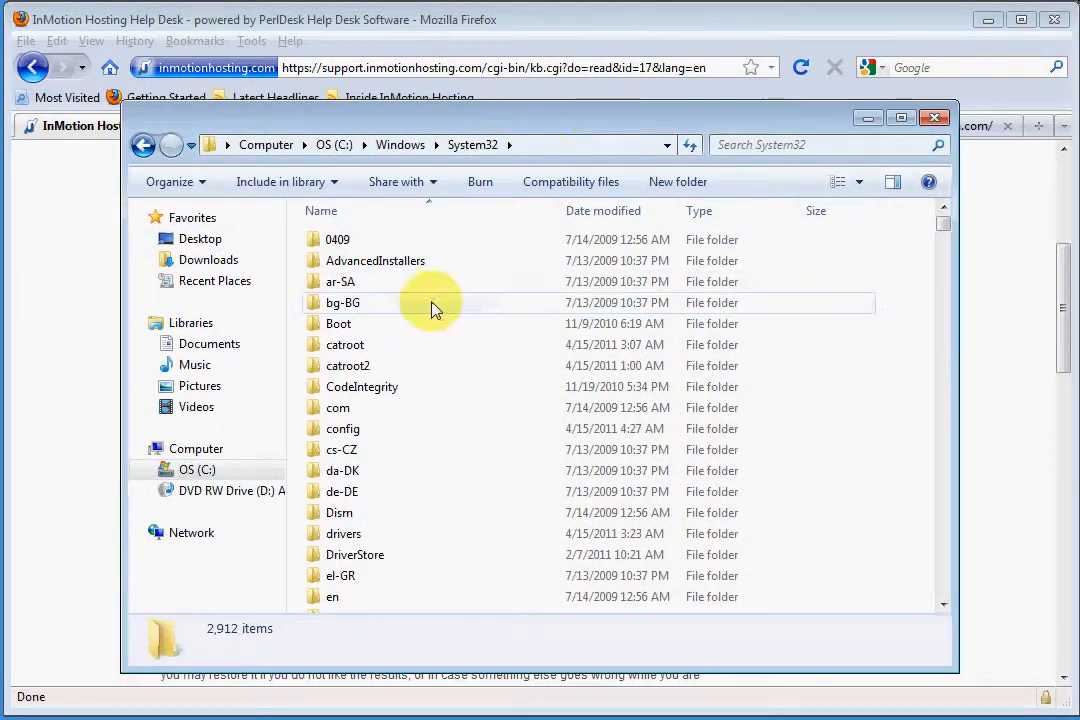
{"action": "double_click", "coordinate": [355, 534]}
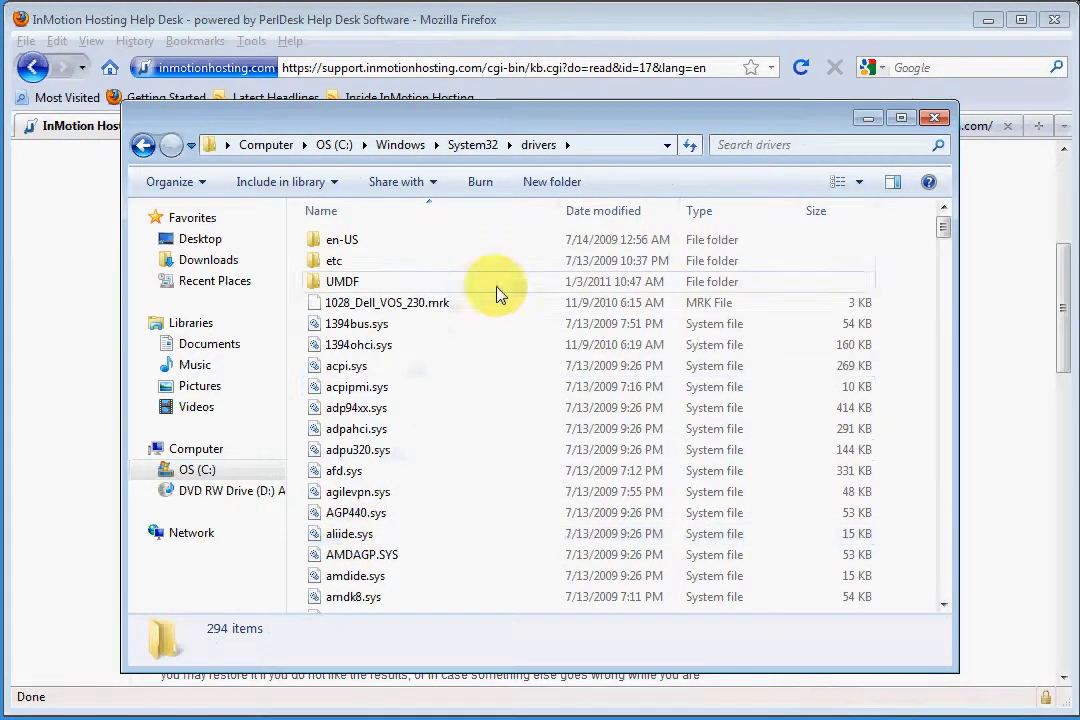
{"action": "double_click", "coordinate": [336, 262]}
{"action": "left_click", "coordinate": [343, 245]}
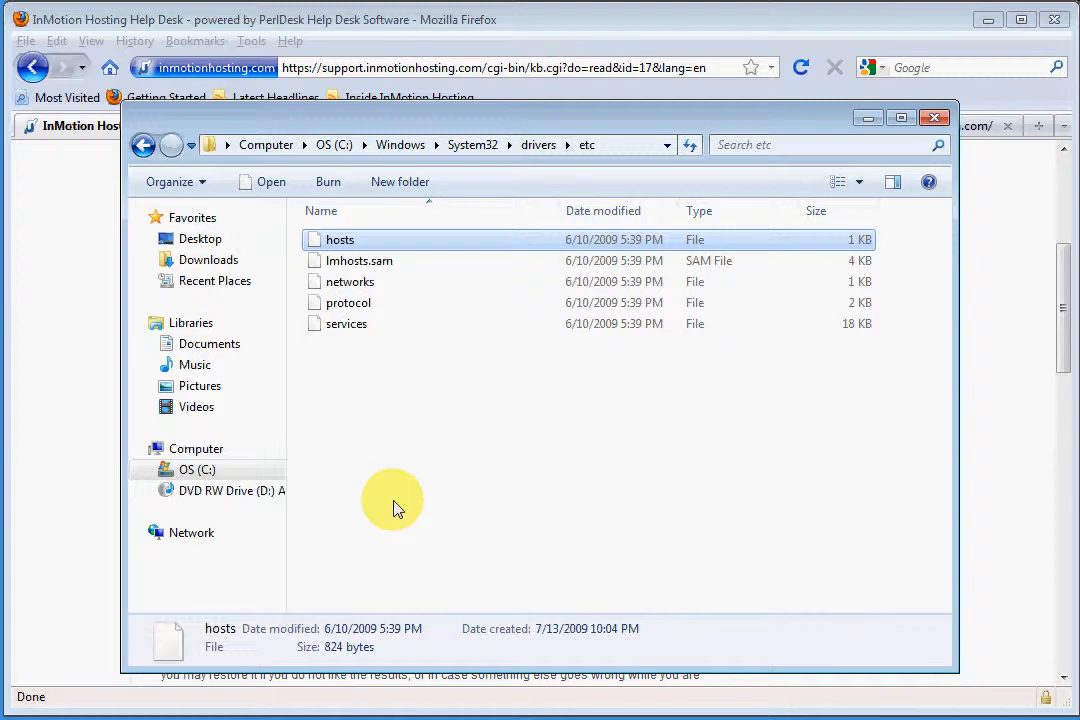
{"action": "left_click", "coordinate": [354, 388]}
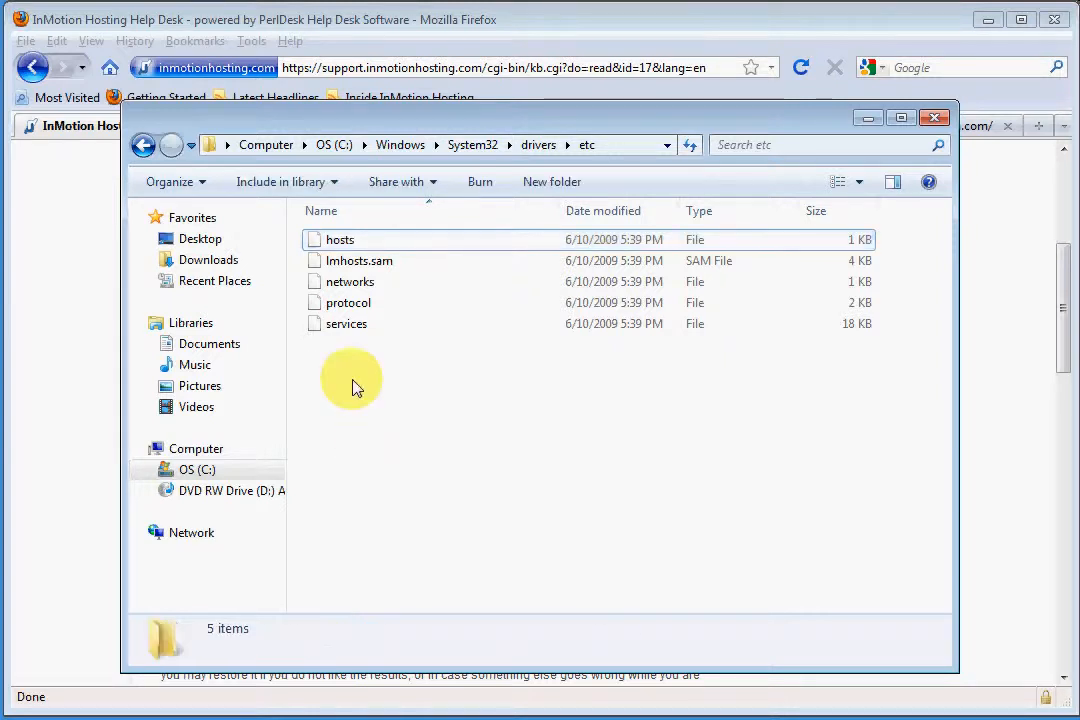
{"action": "left_click", "coordinate": [349, 246]}
{"action": "right_click", "coordinate": [350, 248]}
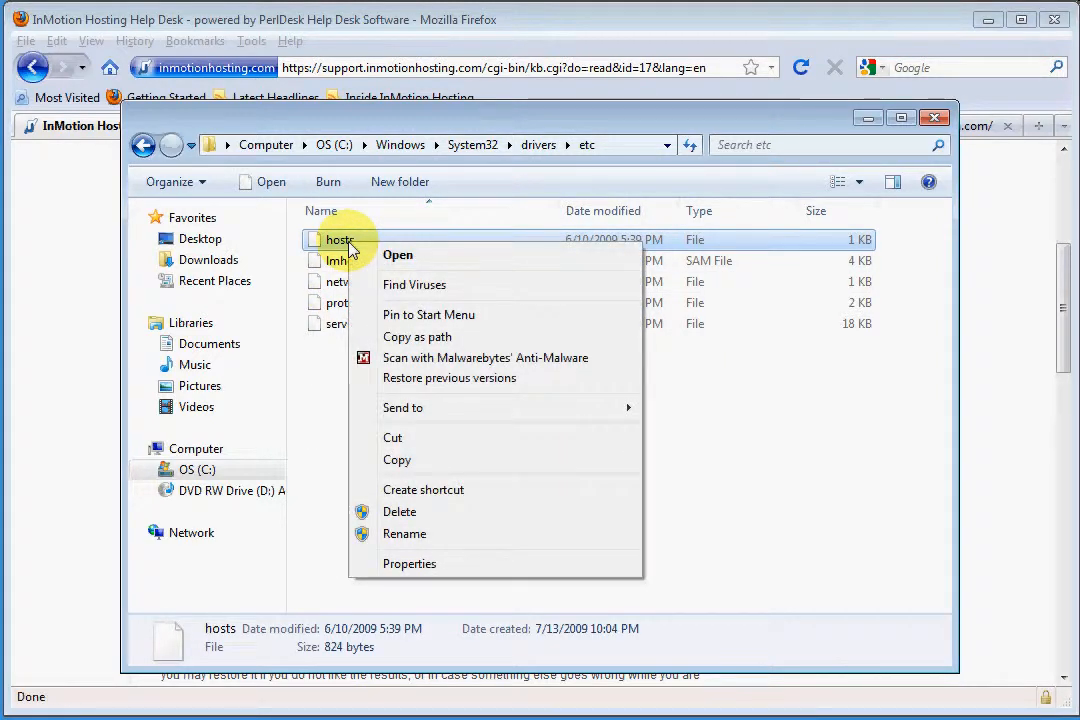
{"action": "left_click", "coordinate": [361, 261]}
{"action": "left_click", "coordinate": [366, 239]}
{"action": "right_click", "coordinate": [356, 246]}
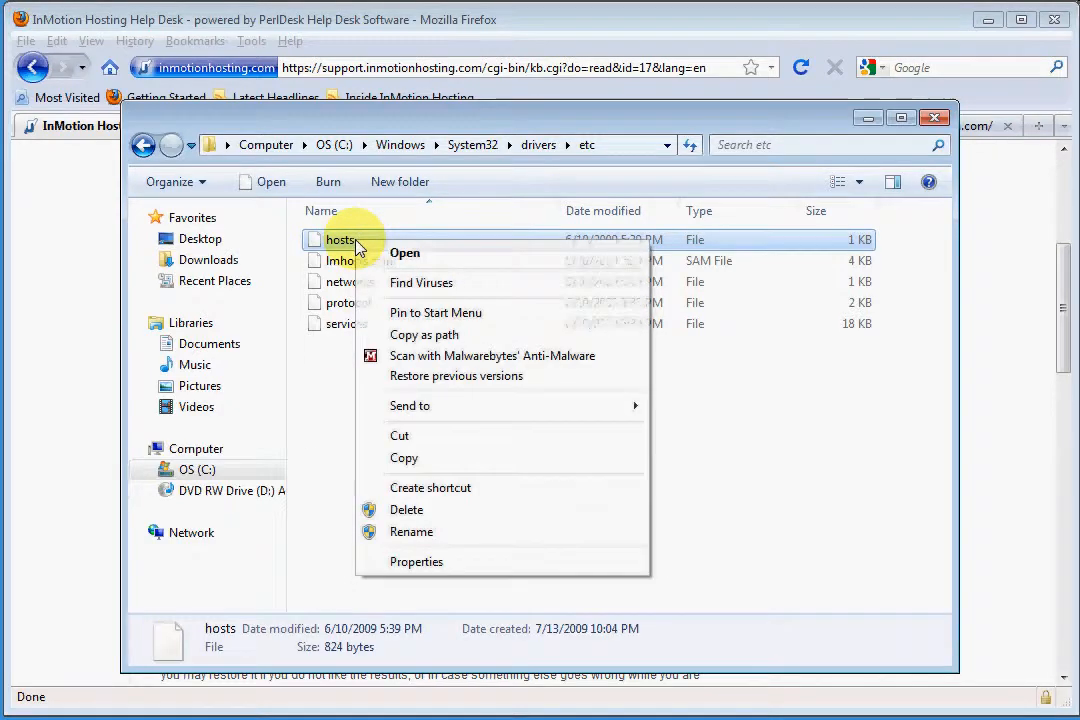
{"action": "left_click", "coordinate": [348, 292]}
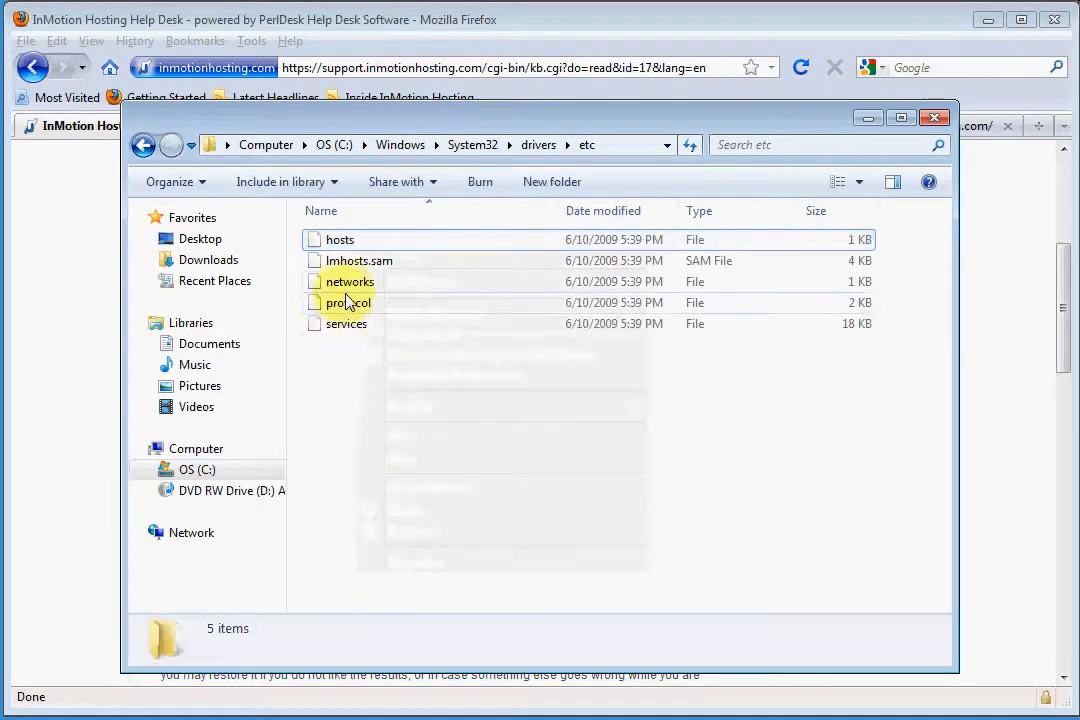
{"action": "left_click", "coordinate": [352, 245]}
{"action": "right_click", "coordinate": [355, 246]}
{"action": "left_click", "coordinate": [337, 378]}
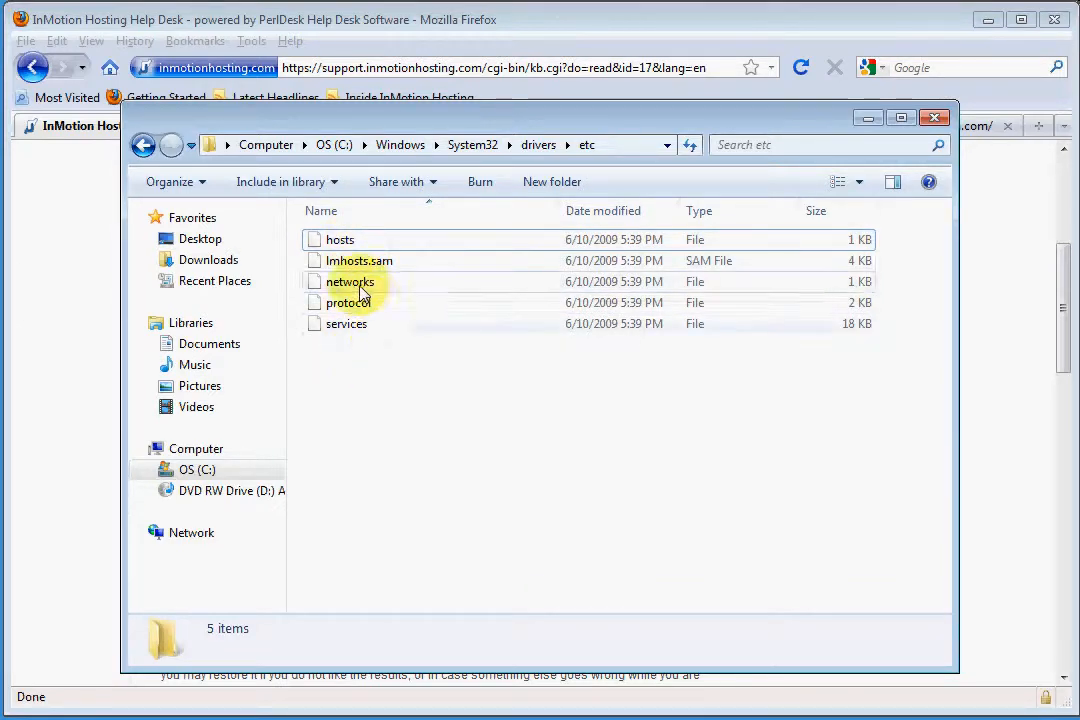
{"action": "right_click", "coordinate": [376, 266]}
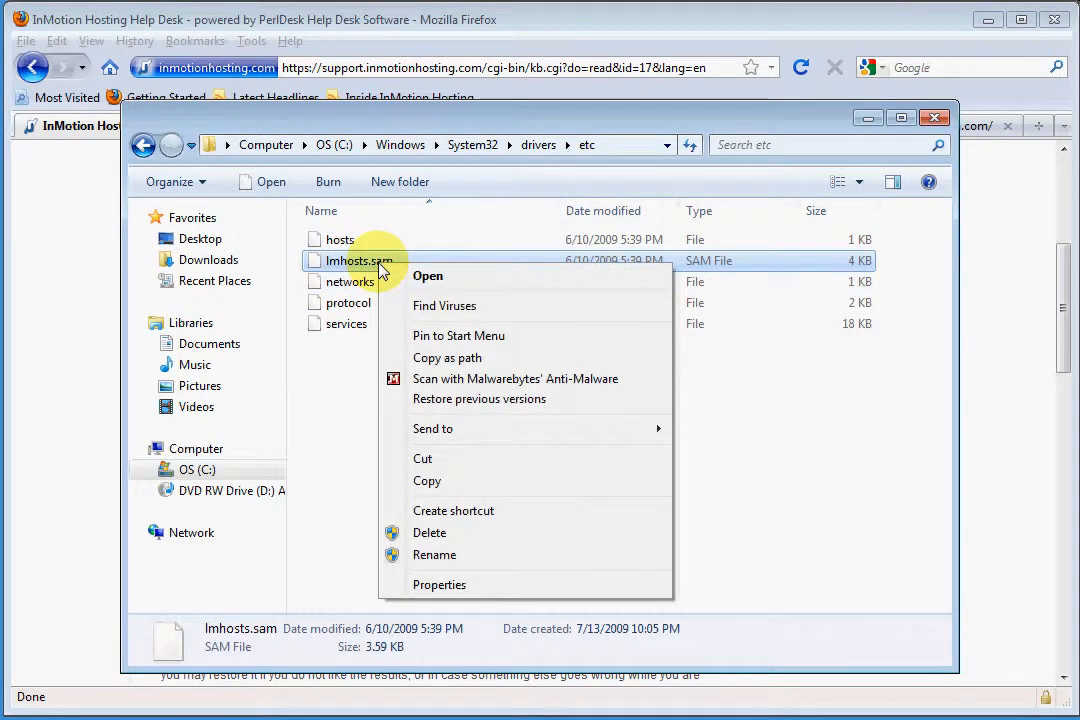
{"action": "left_click", "coordinate": [340, 388]}
Open the hosts file with Notepad and place the cursor on a new line below the last localhost entry
{"action": "double_click", "coordinate": [342, 241]}
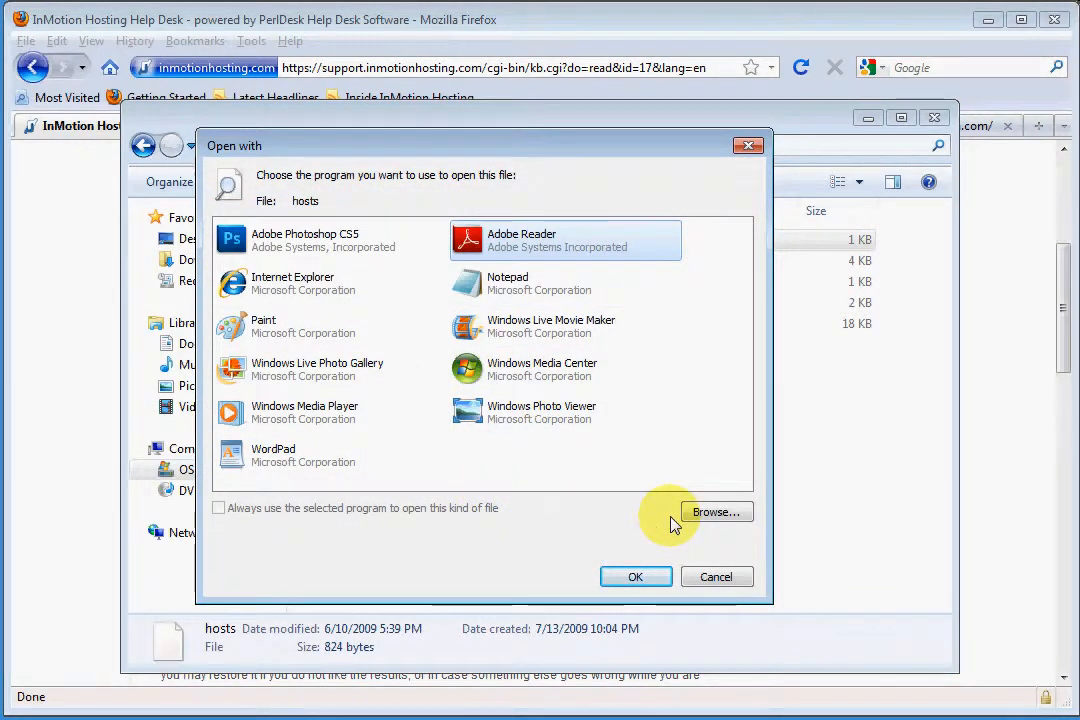
{"action": "left_click", "coordinate": [509, 289]}
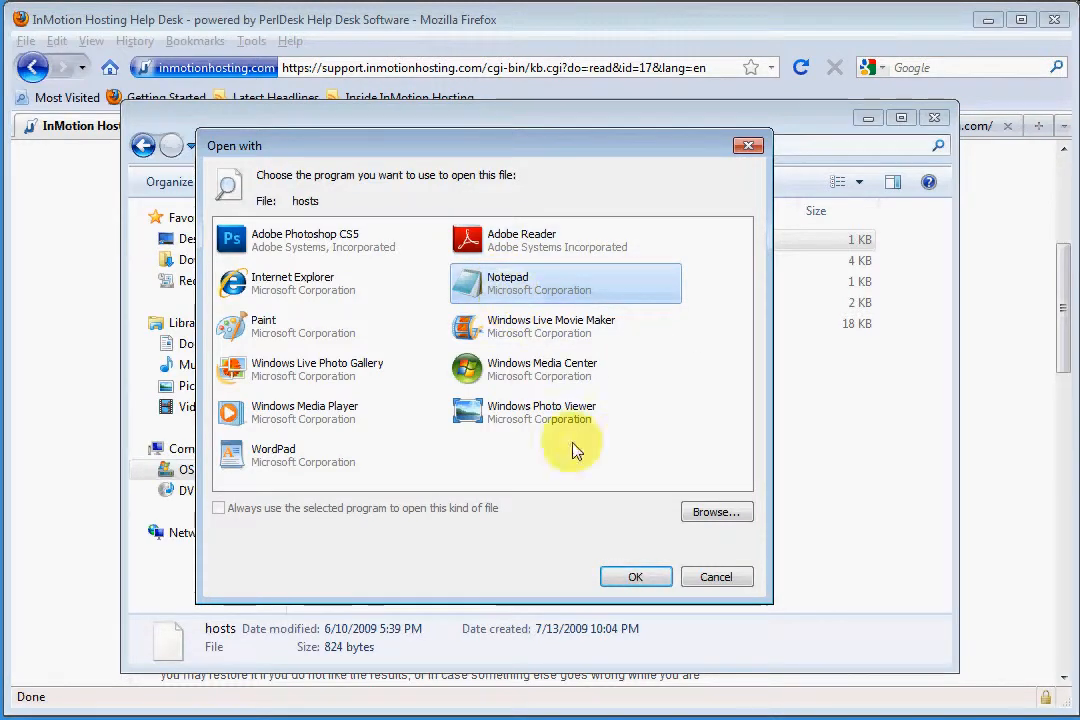
{"action": "left_click", "coordinate": [640, 580]}
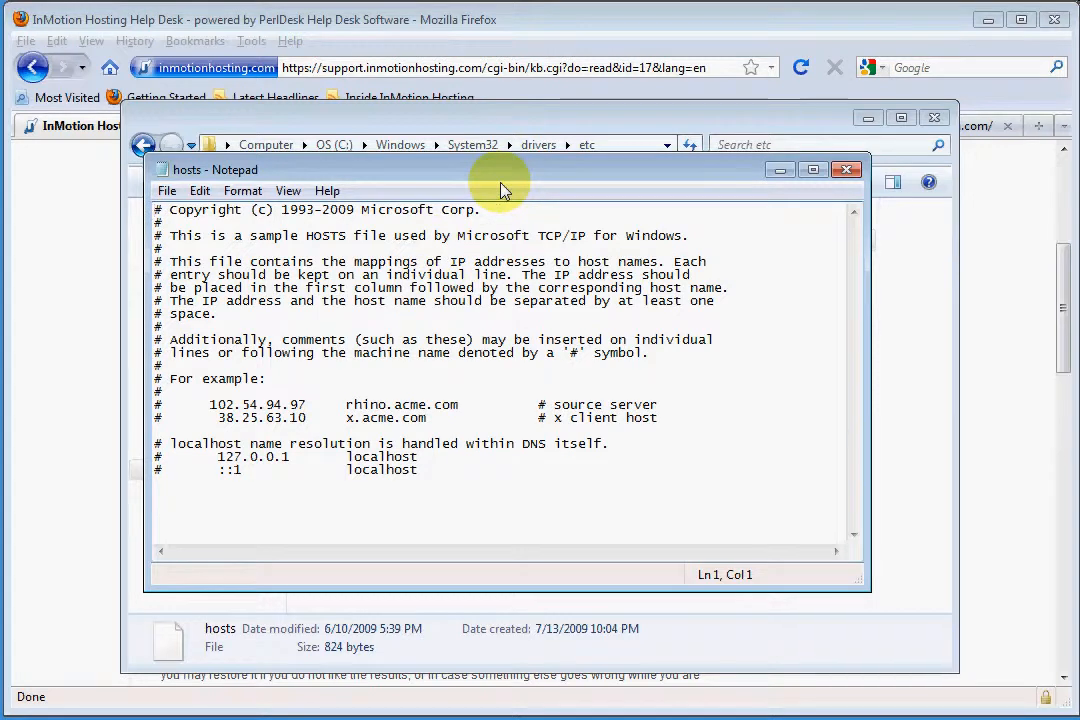
{"action": "left_click", "coordinate": [473, 480]}
{"action": "key", "text": "Return"}
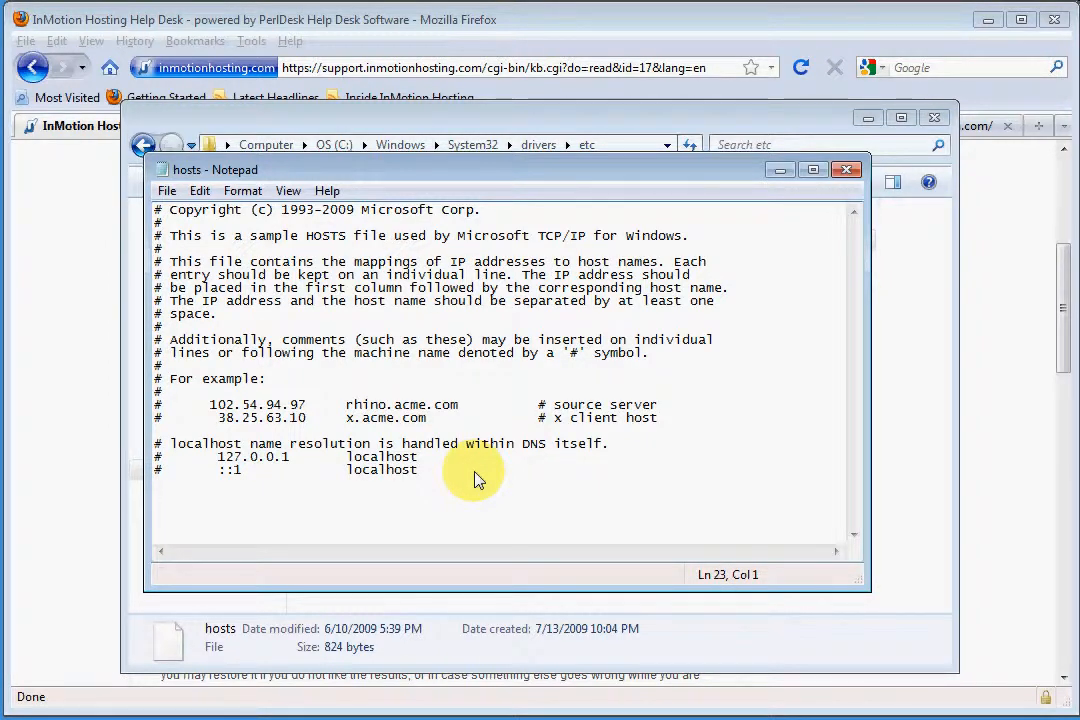
Open a Windows command prompt and ping the account's main domain
{"action": "key", "text": "super"}
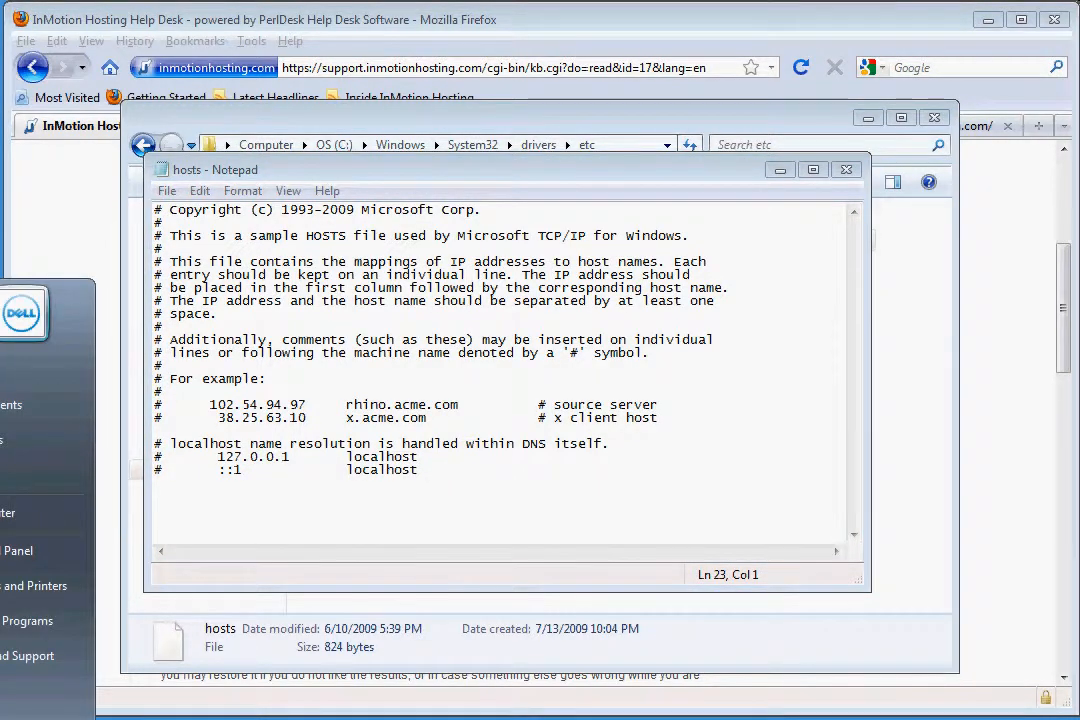
{"action": "type", "text": "cmd"}
{"action": "key", "text": "Return"}
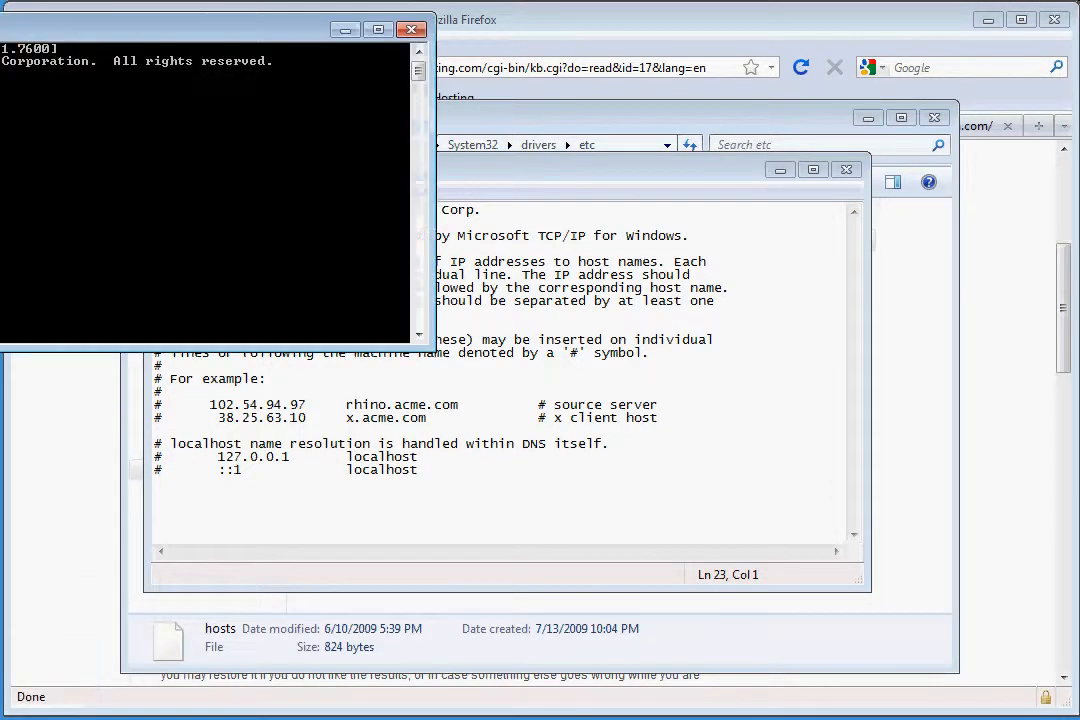
{"action": "left_click_drag", "start_coordinate": [26, 28], "coordinate": [485, 248]}
{"action": "type", "text": "ping br"}
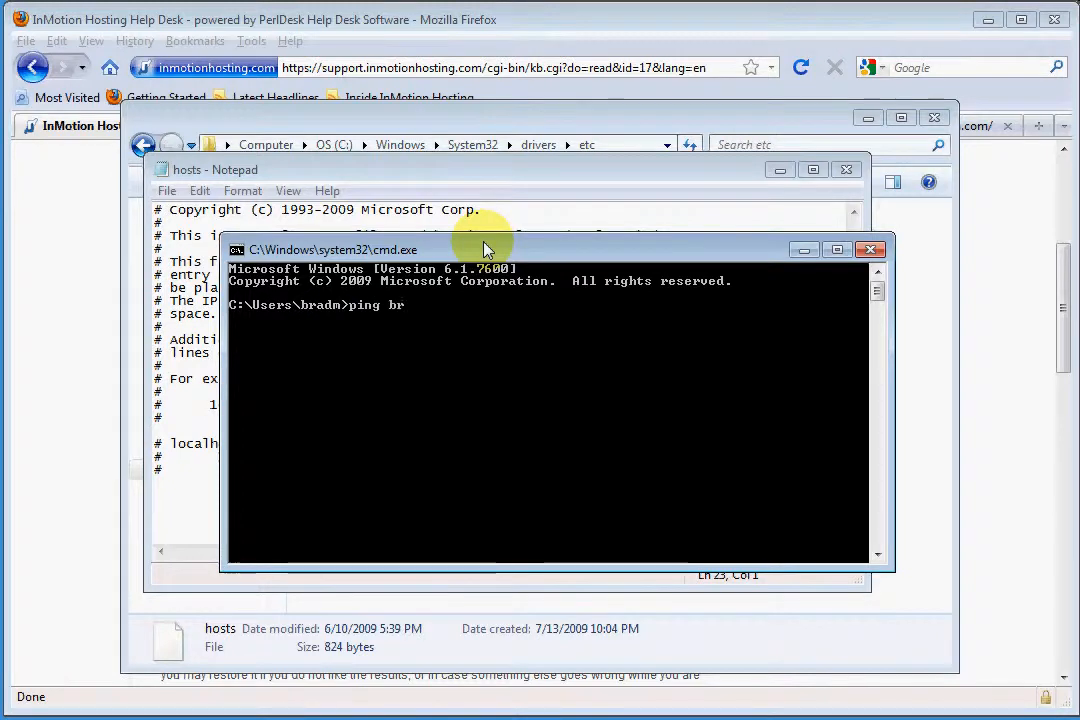
{"action": "type", "text": "admarkle.com"}
{"action": "key", "text": "Return"}
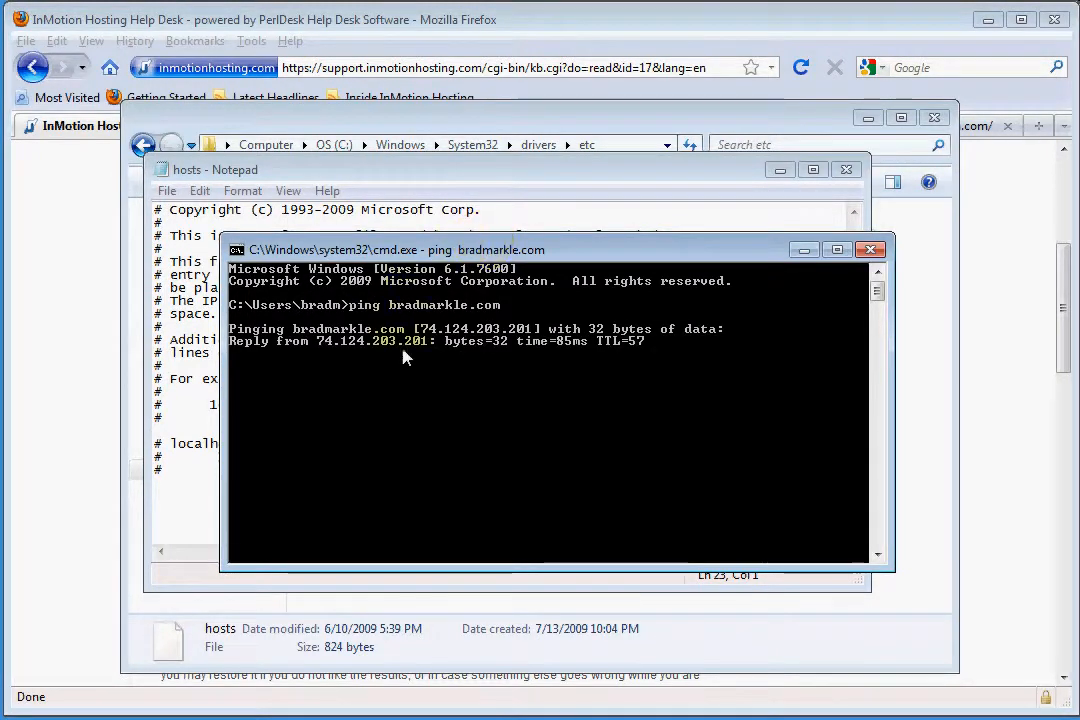
Stop the ping, copy the IP address 74.124.203.201 from its reply and minimize the command prompt
{"action": "key", "text": "ctrl+c"}
{"action": "right_click", "coordinate": [385, 390]}
{"action": "left_click", "coordinate": [420, 398]}
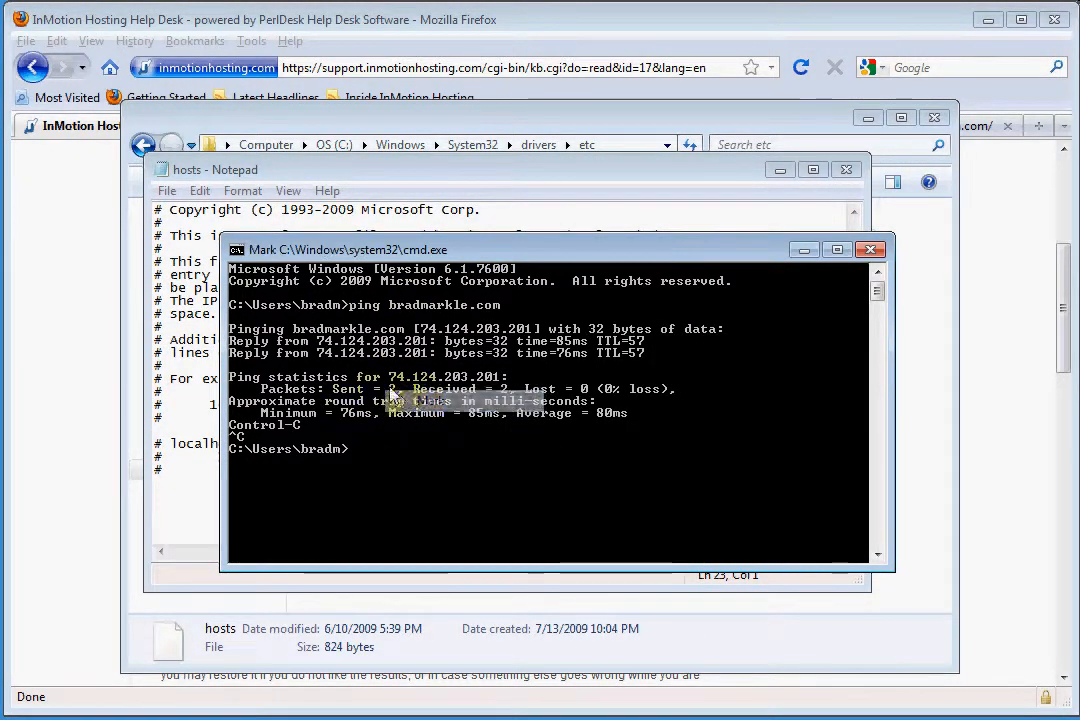
{"action": "left_click_drag", "start_coordinate": [318, 354], "coordinate": [428, 355]}
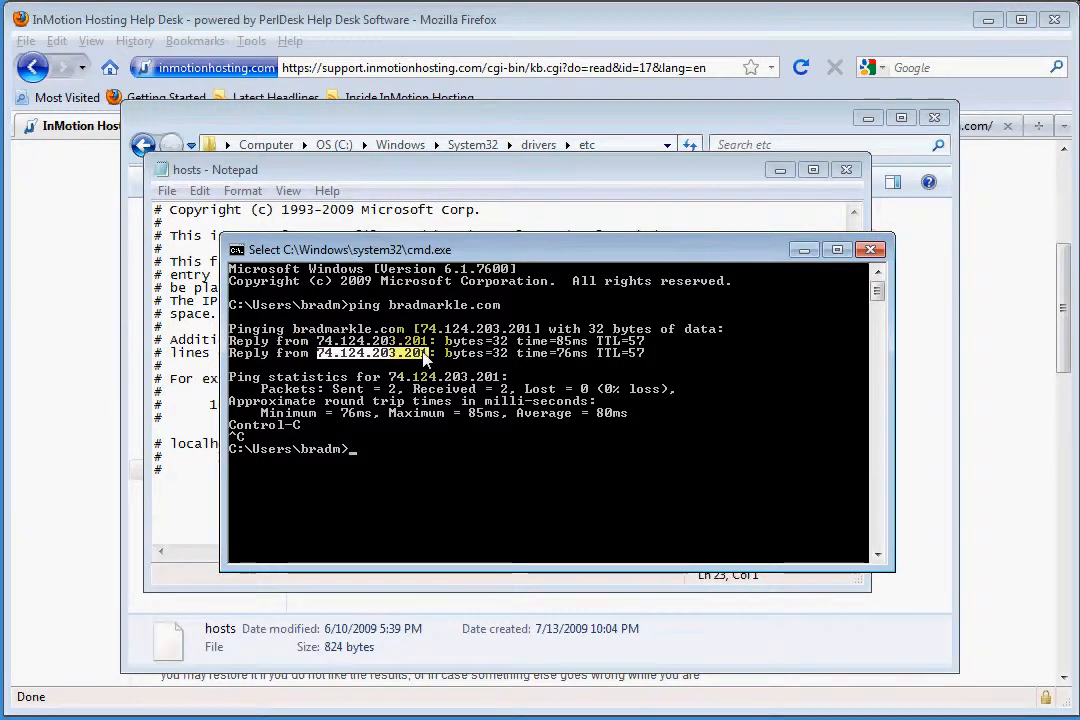
{"action": "key", "text": "Return"}
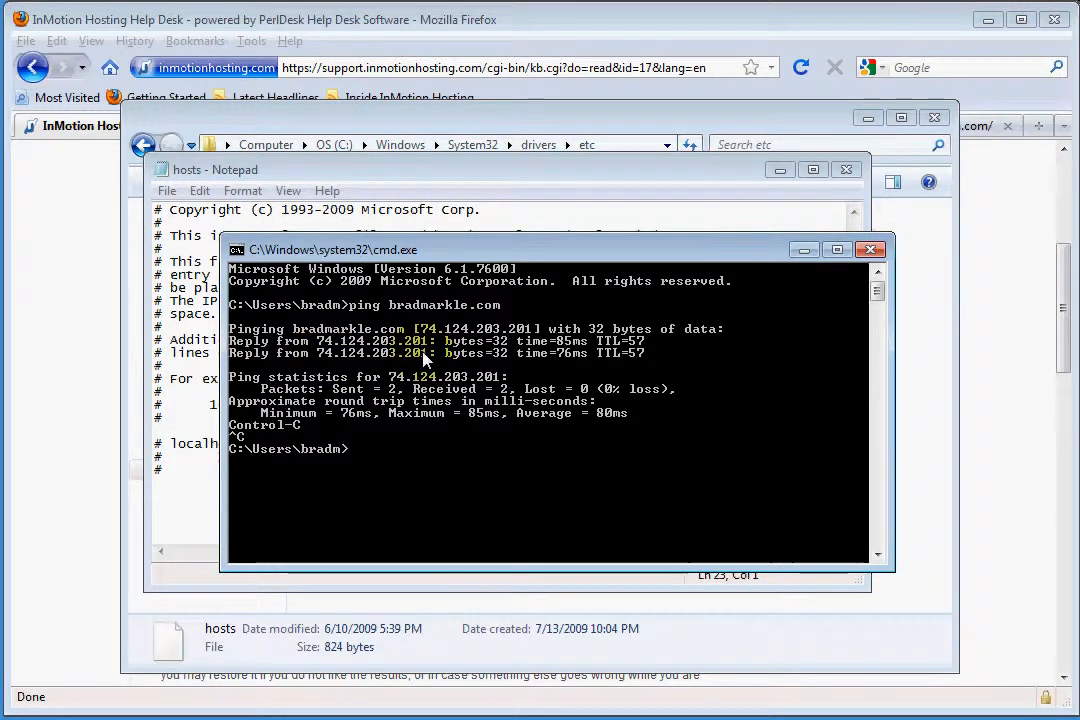
{"action": "left_click", "coordinate": [806, 250]}
{"action": "key", "text": "ctrl+v"}
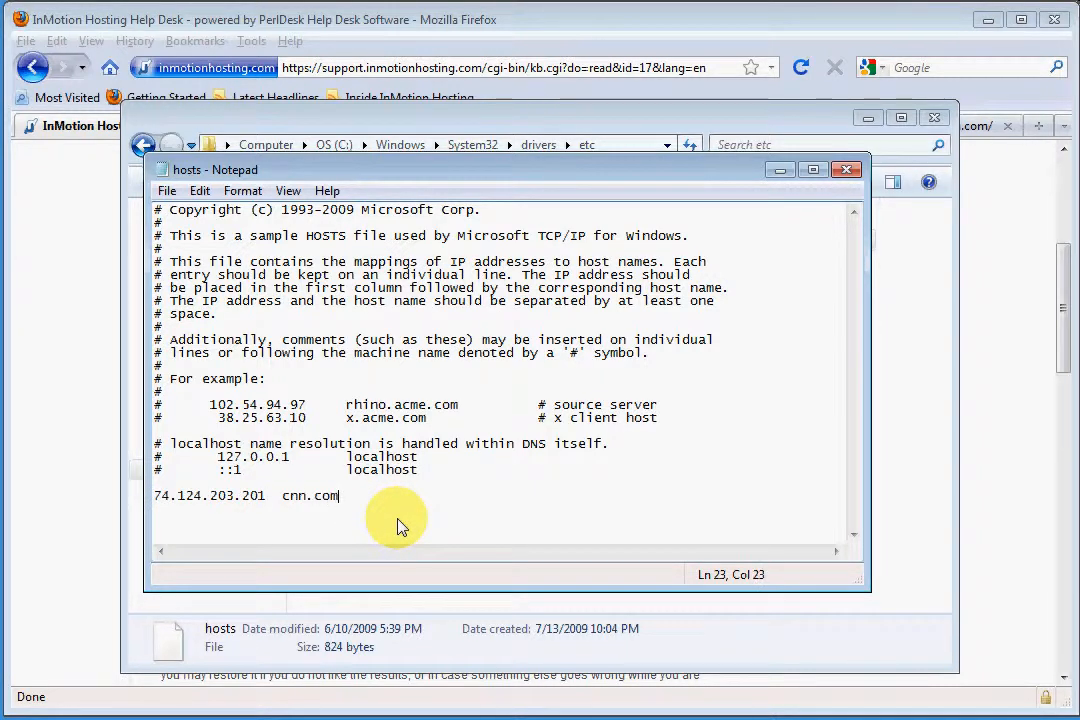
{"action": "key", "text": "Return"}
{"action": "key", "text": "ctrl+v"}
{"action": "type", "text": "ww"}
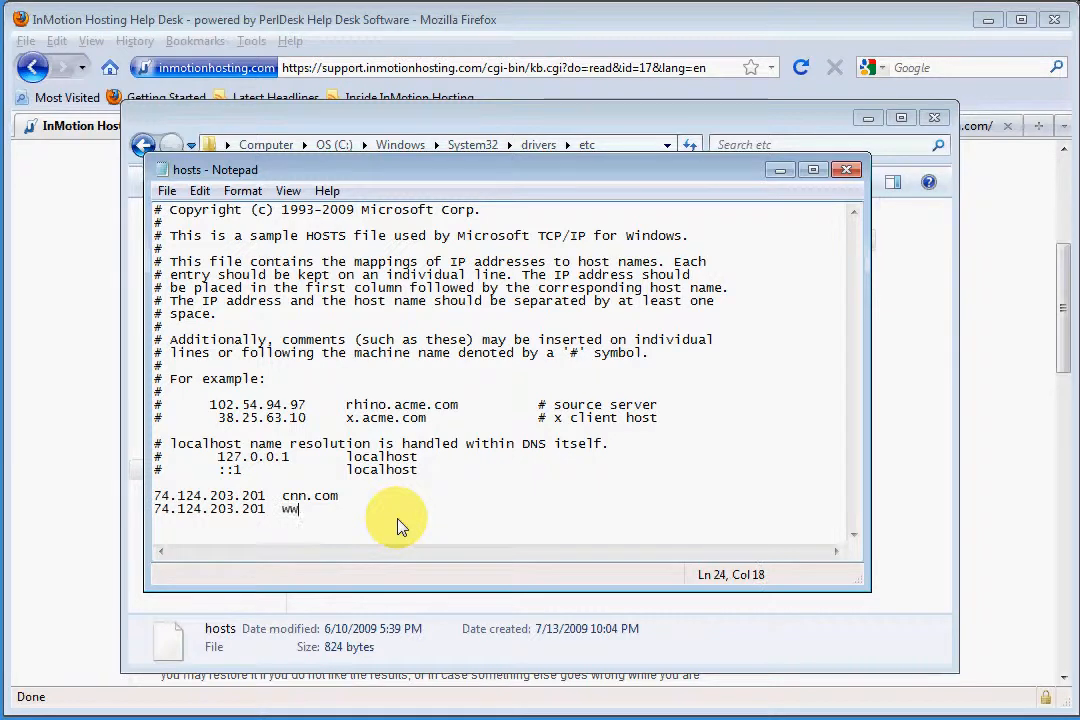
{"action": "type", "text": "w."}
{"action": "key", "text": "ctrl+v"}
{"action": "key", "text": "BackSpace"}
{"action": "type", "text": "c"}
{"action": "key", "text": "ctrl+v"}
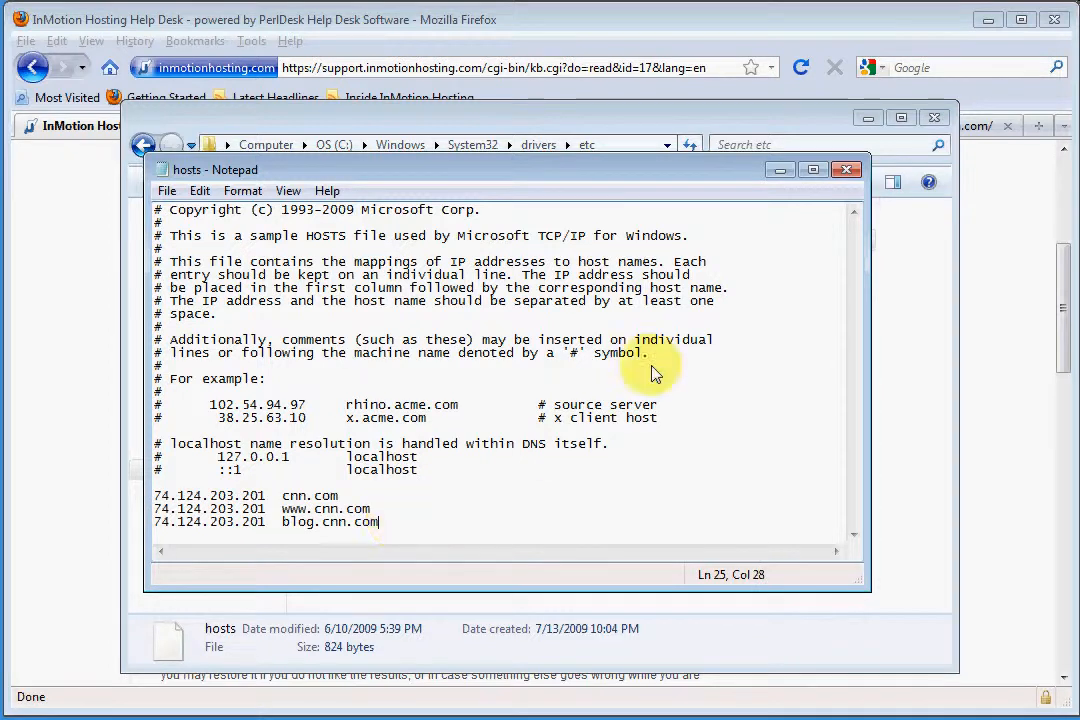
{"action": "left_click_drag", "start_coordinate": [155, 496], "coordinate": [415, 532]}
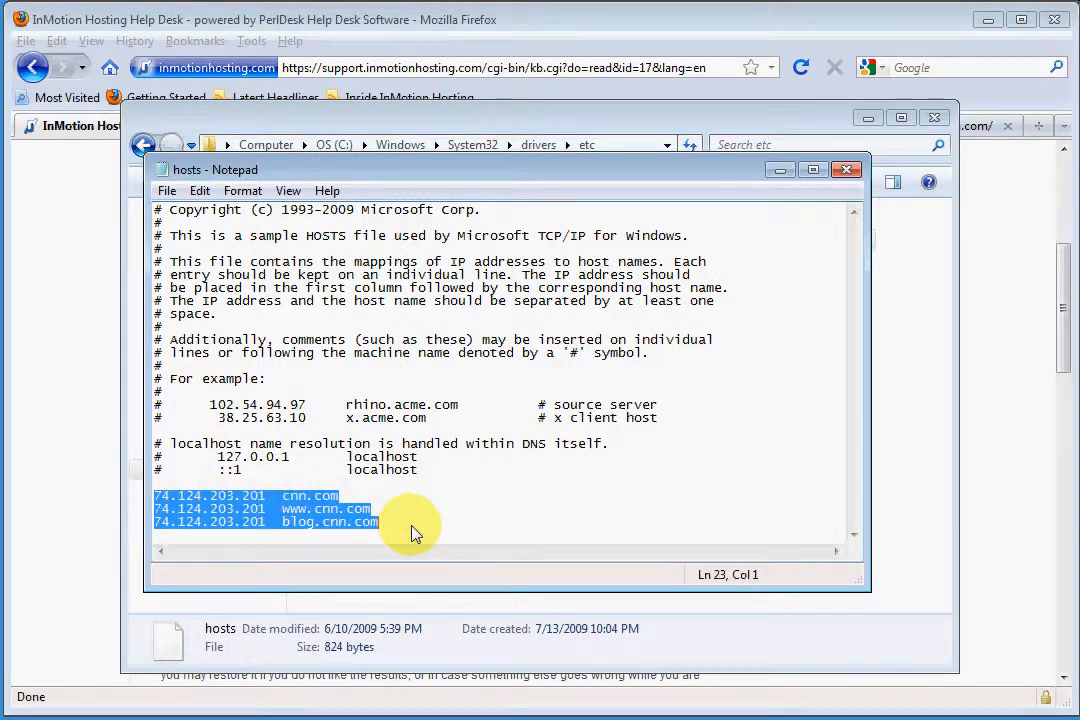
Highlight the commented example entries in the hosts file to examine their IP address and host name format
{"action": "left_click_drag", "start_coordinate": [157, 378], "coordinate": [156, 400]}
{"action": "left_click_drag", "start_coordinate": [524, 407], "coordinate": [745, 424]}
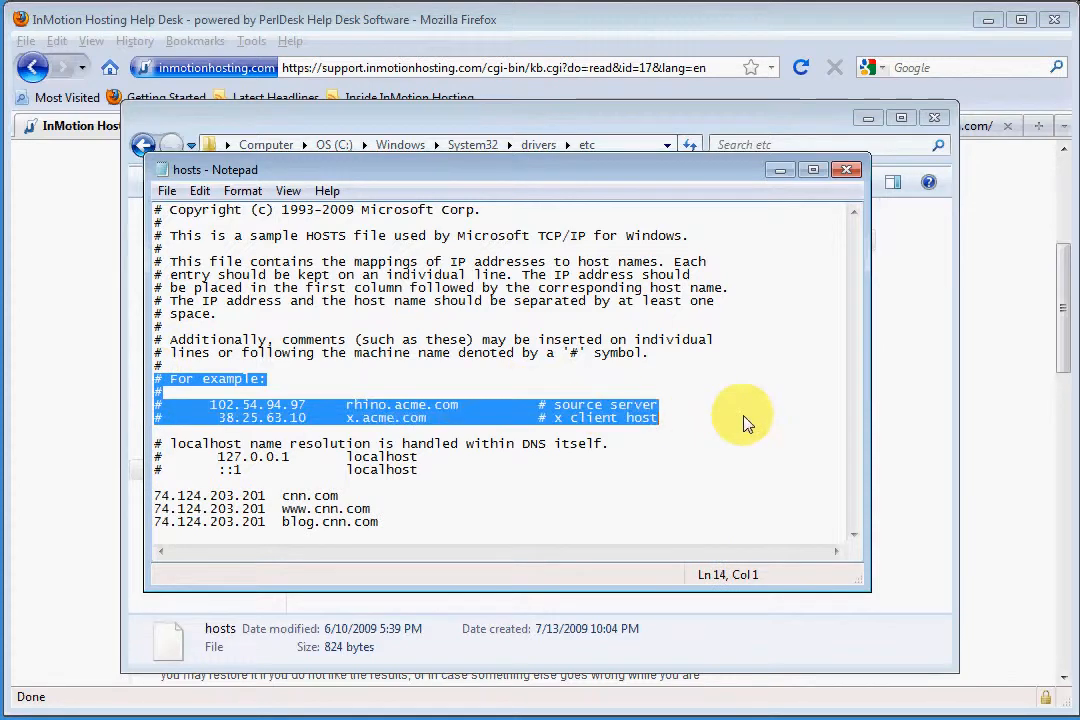
{"action": "left_click", "coordinate": [745, 424]}
{"action": "left_click_drag", "start_coordinate": [210, 405], "coordinate": [460, 406]}
{"action": "left_click", "coordinate": [456, 496]}
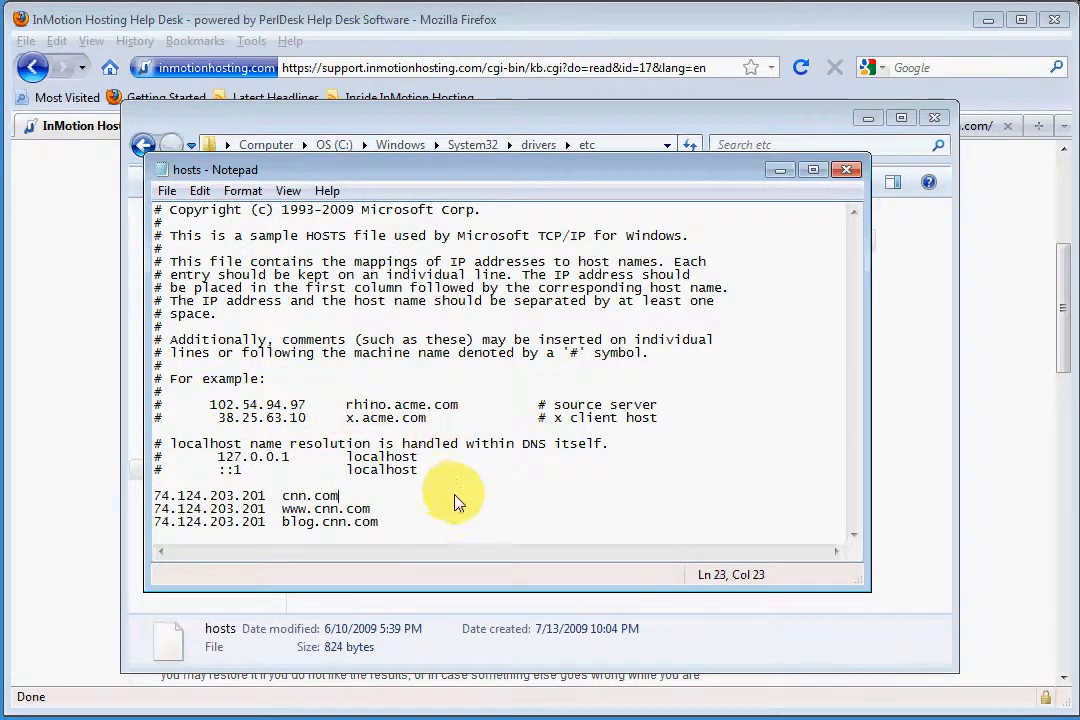
Try to save the edited hosts file in the C:\Windows\System32\drivers\etc folder
{"action": "left_click", "coordinate": [166, 190]}
{"action": "left_click", "coordinate": [205, 257]}
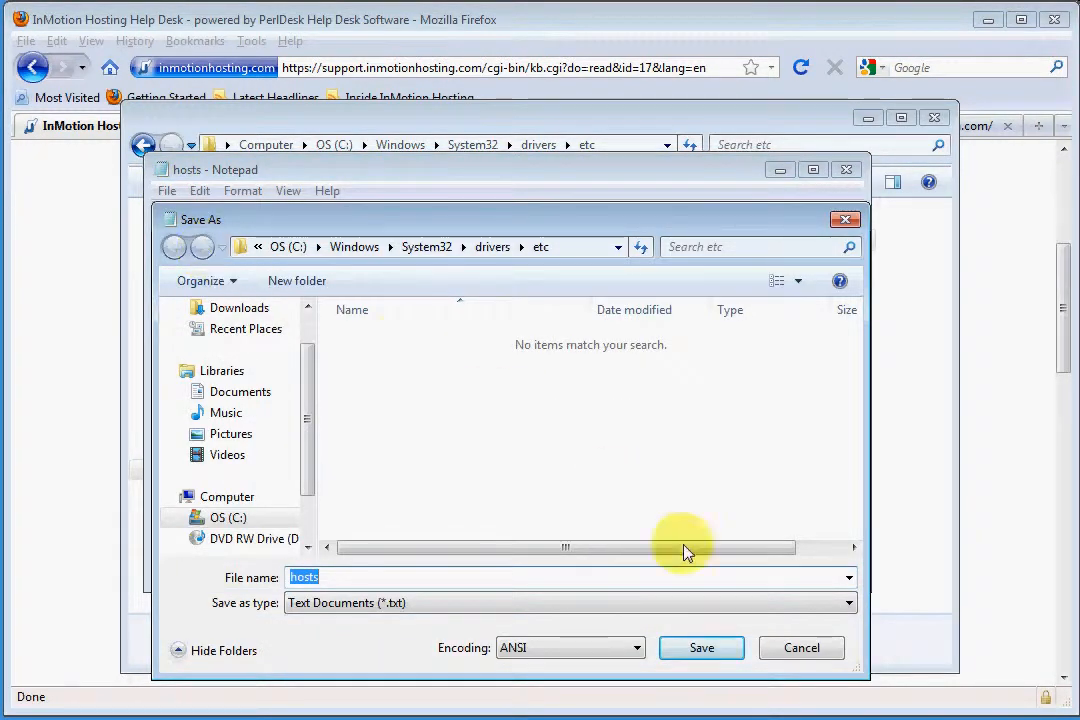
{"action": "left_click", "coordinate": [699, 652]}
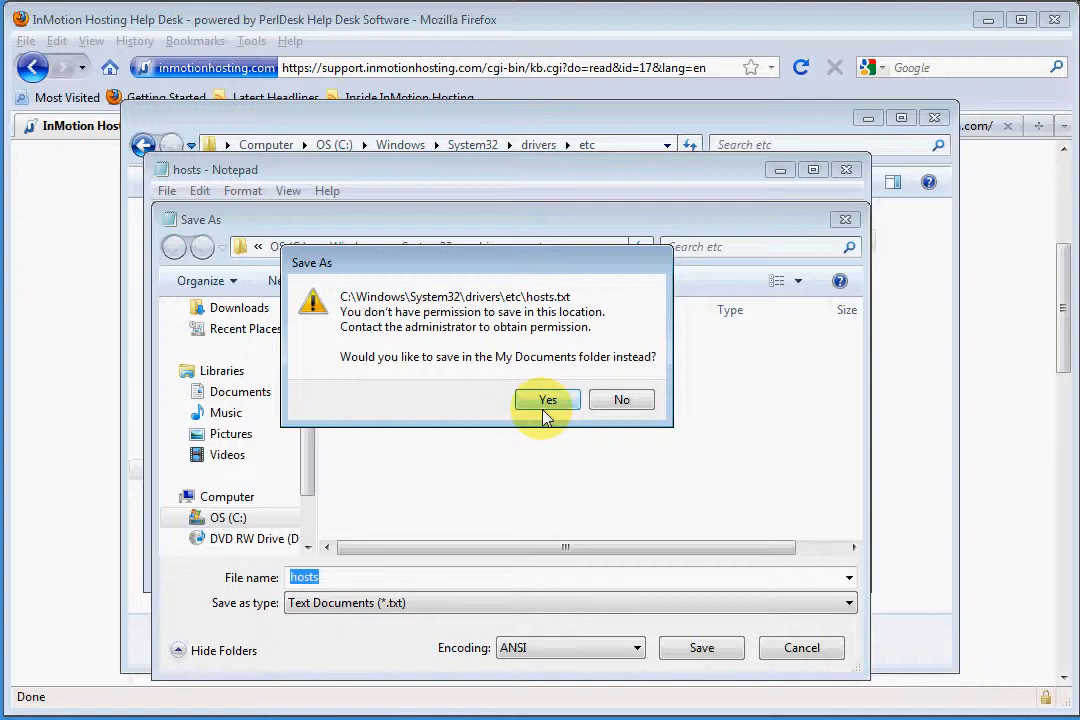
{"action": "left_click", "coordinate": [625, 402]}
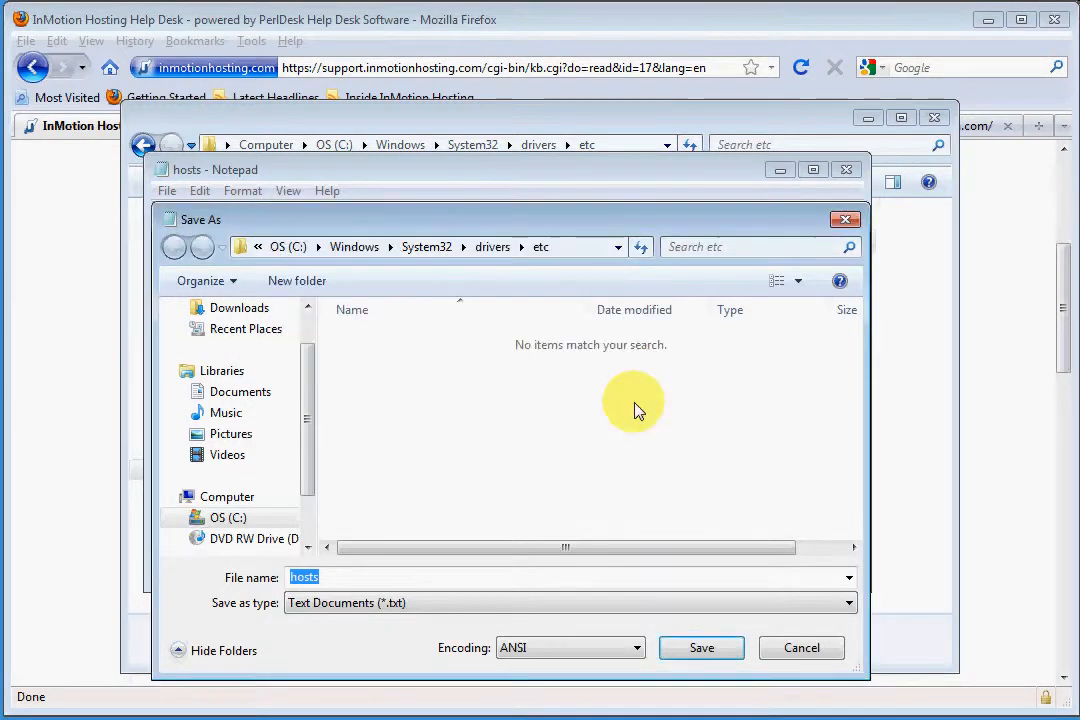
{"action": "left_click", "coordinate": [821, 650]}
{"action": "left_click", "coordinate": [167, 192]}
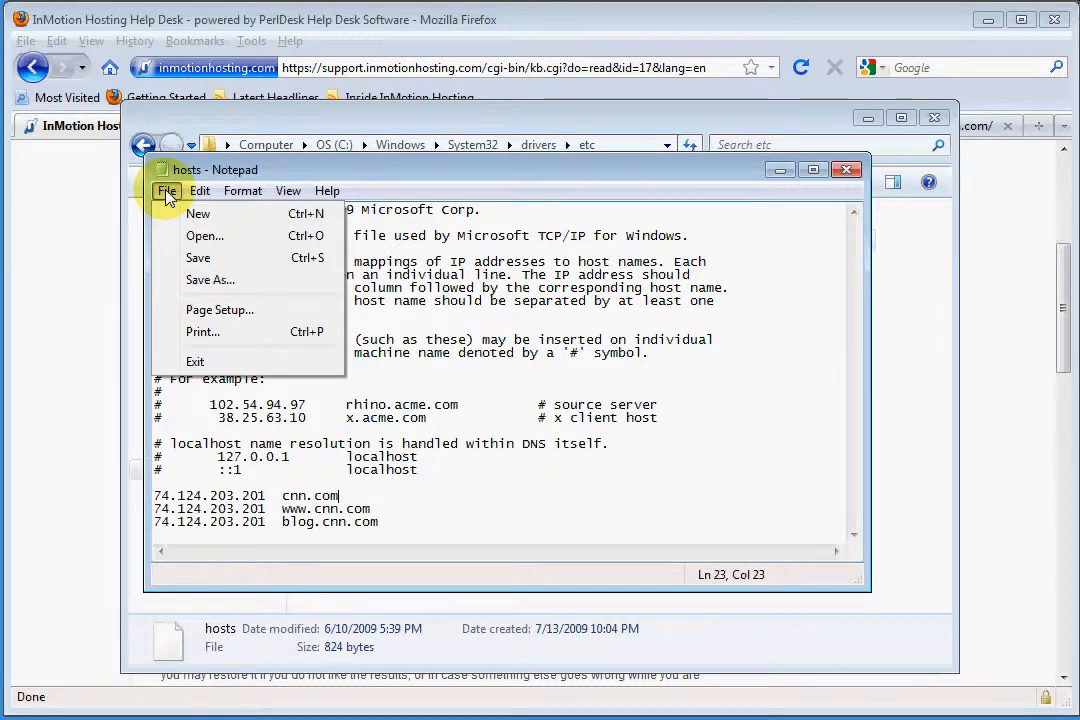
{"action": "left_click", "coordinate": [167, 192]}
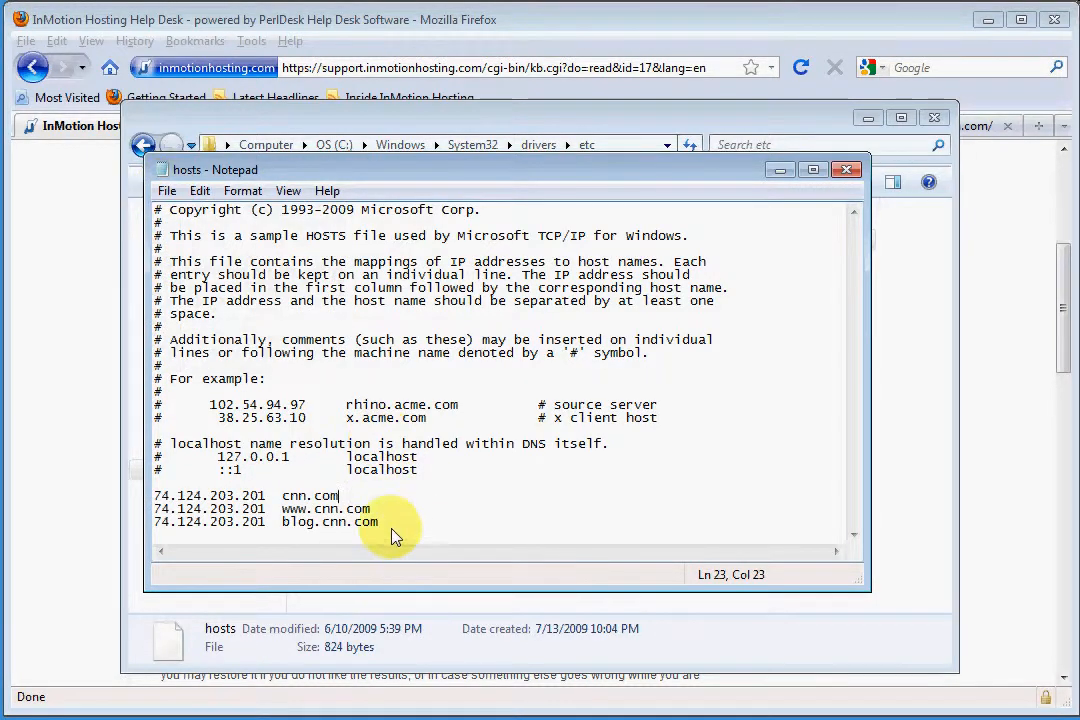
Close the hosts file without saving the new entries and start Notepad again as administrator
{"action": "left_click_drag", "start_coordinate": [385, 524], "coordinate": [156, 496]}
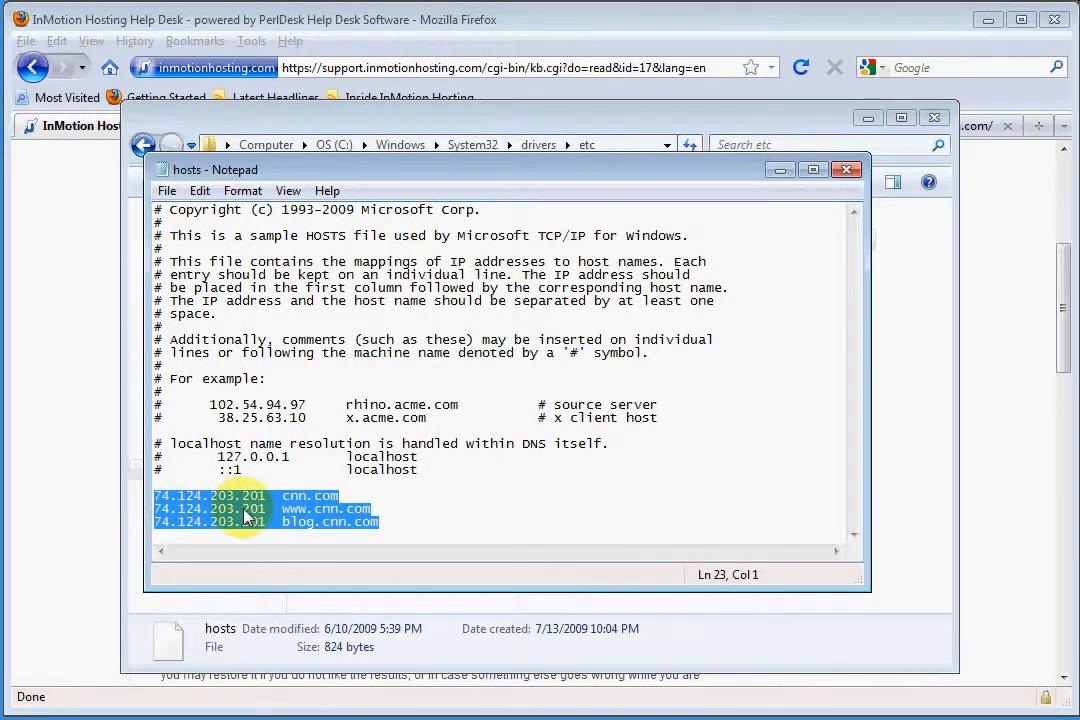
{"action": "left_click", "coordinate": [846, 169]}
{"action": "left_click", "coordinate": [530, 392]}
{"action": "key", "text": "super"}
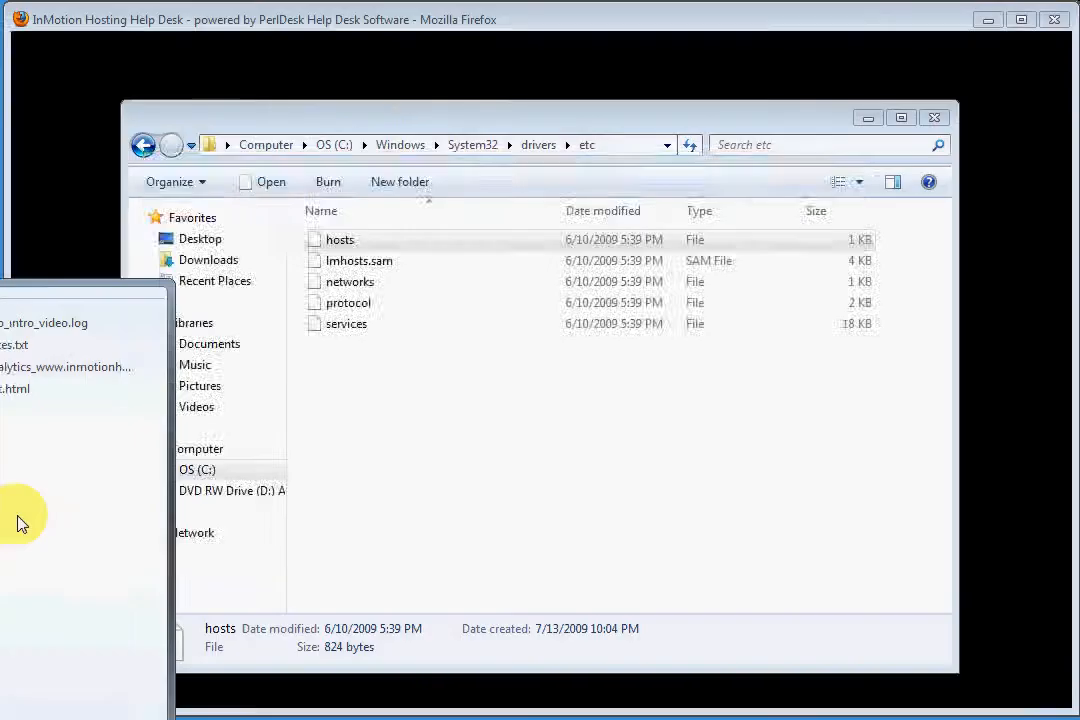
{"action": "left_click", "coordinate": [19, 523]}
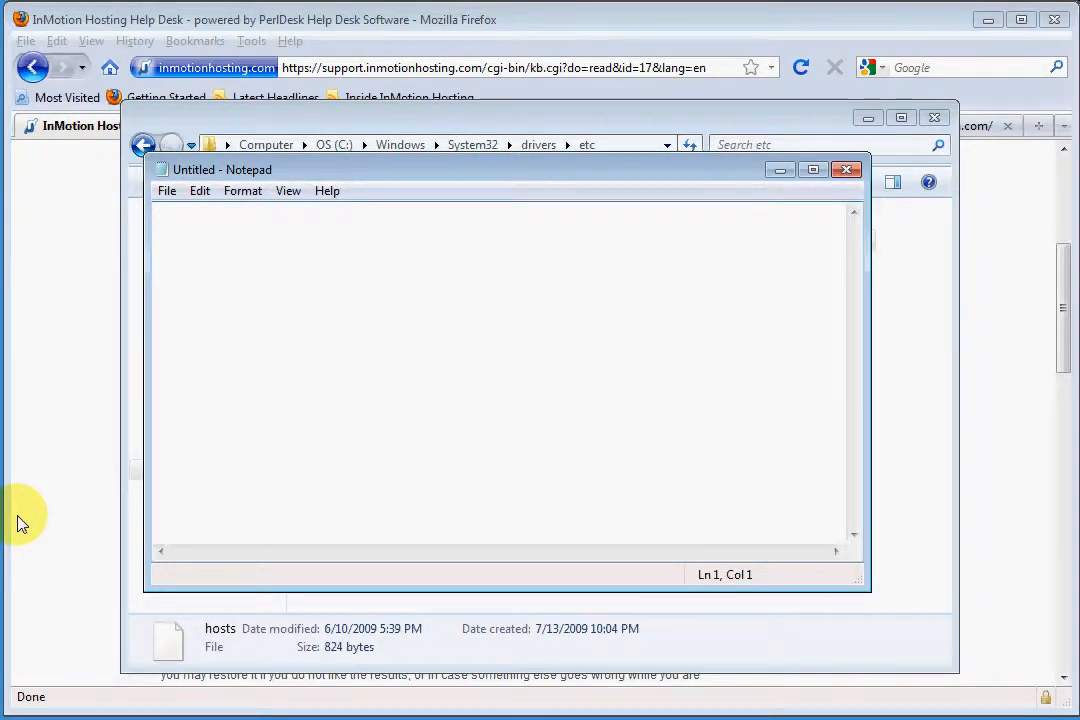
Browse to the C:\Windows\System32\drivers\etc folder in Notepad's Open dialog
{"action": "left_click", "coordinate": [167, 191]}
{"action": "left_click", "coordinate": [208, 236]}
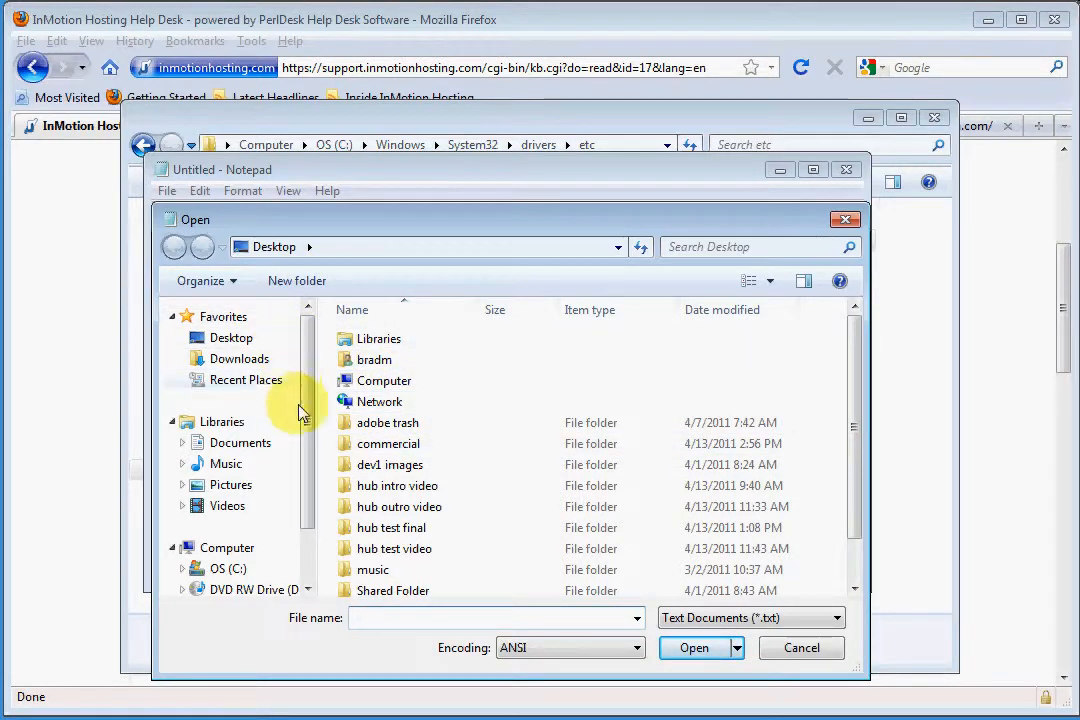
{"action": "left_click_drag", "start_coordinate": [309, 405], "coordinate": [309, 453]}
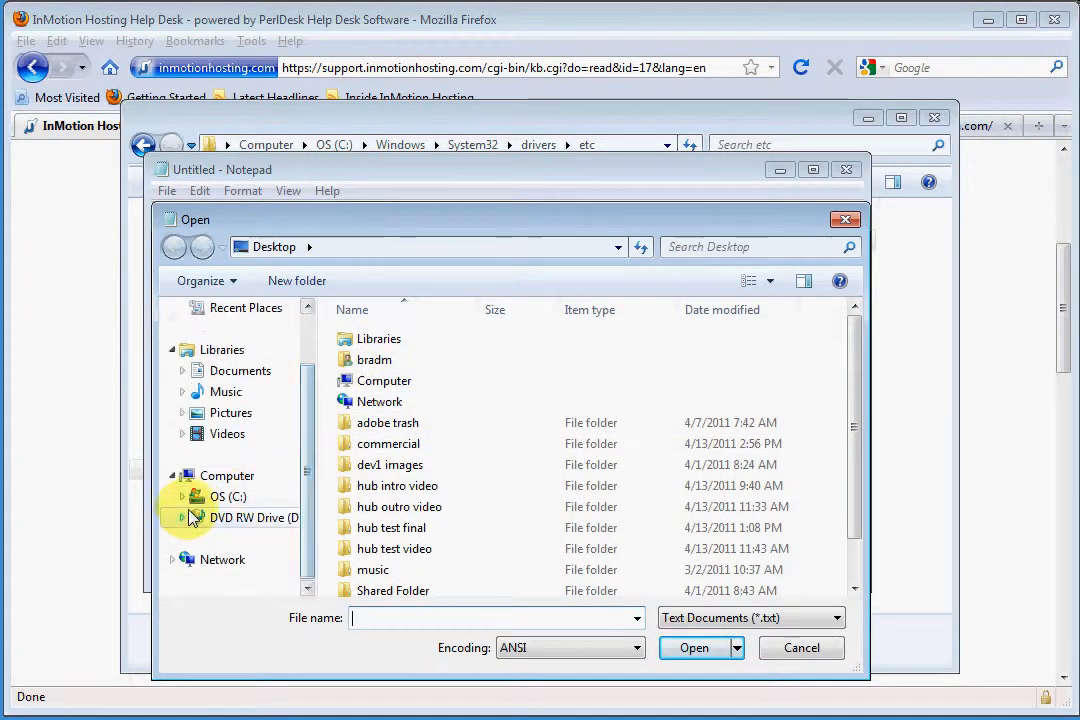
{"action": "left_click", "coordinate": [225, 498]}
{"action": "double_click", "coordinate": [385, 486]}
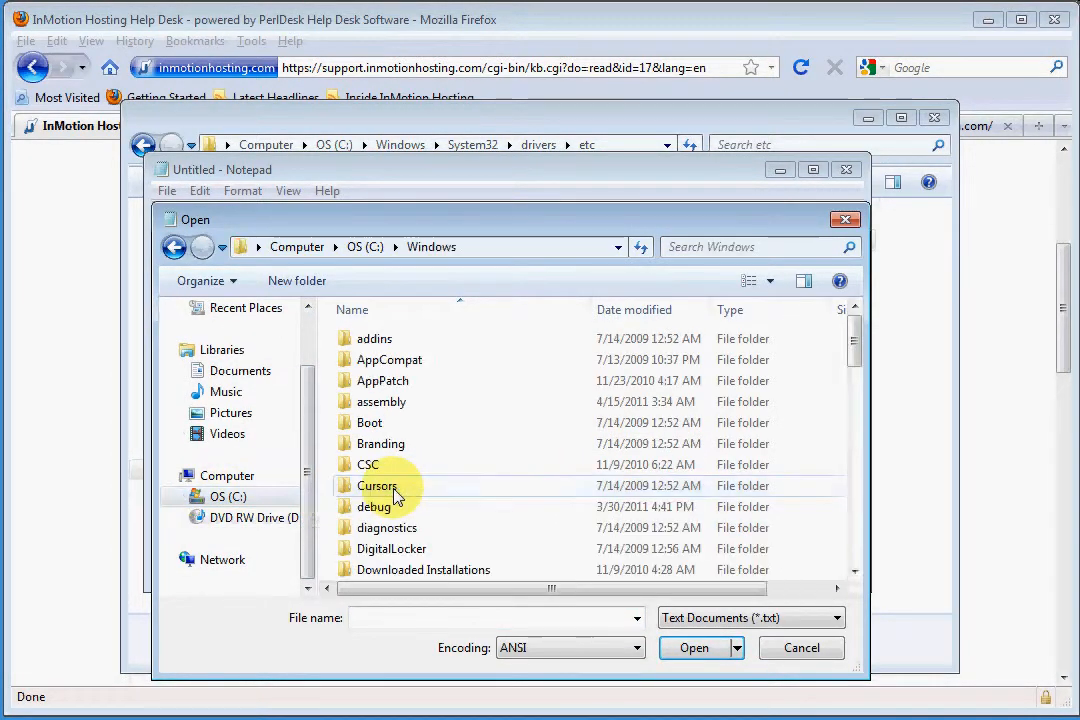
{"action": "scroll", "coordinate": [518, 478], "scroll_direction": "down", "scroll_amount": 2}
{"action": "scroll", "coordinate": [500, 477], "scroll_direction": "down", "scroll_amount": 7}
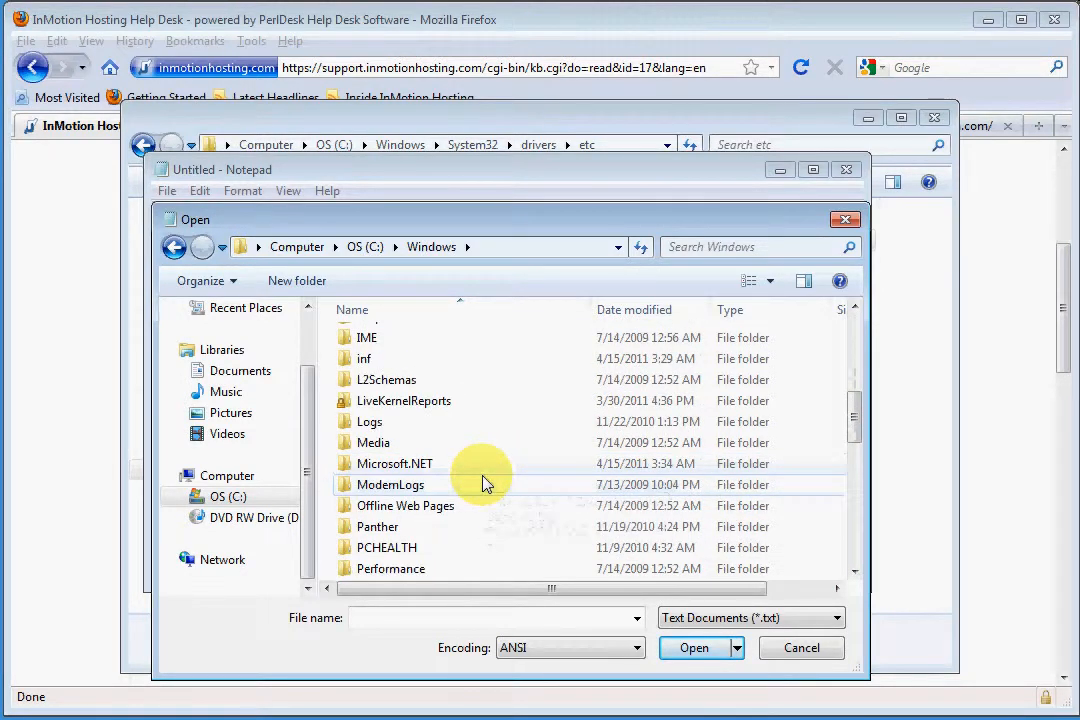
{"action": "scroll", "coordinate": [483, 484], "scroll_direction": "down", "scroll_amount": 3}
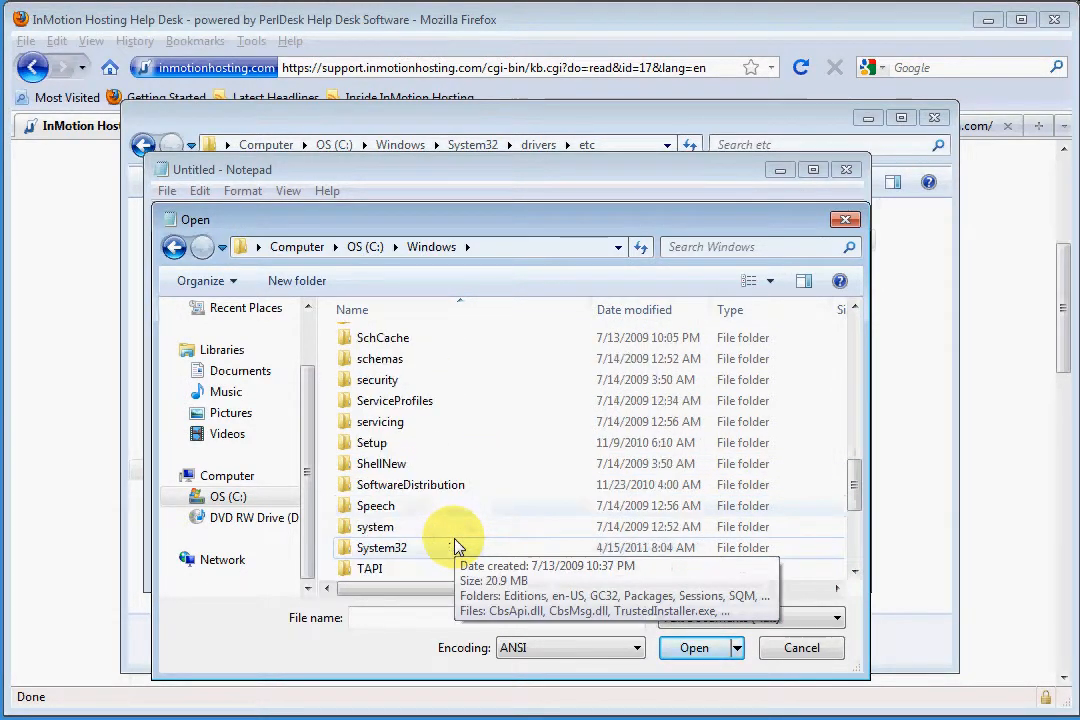
{"action": "double_click", "coordinate": [385, 548]}
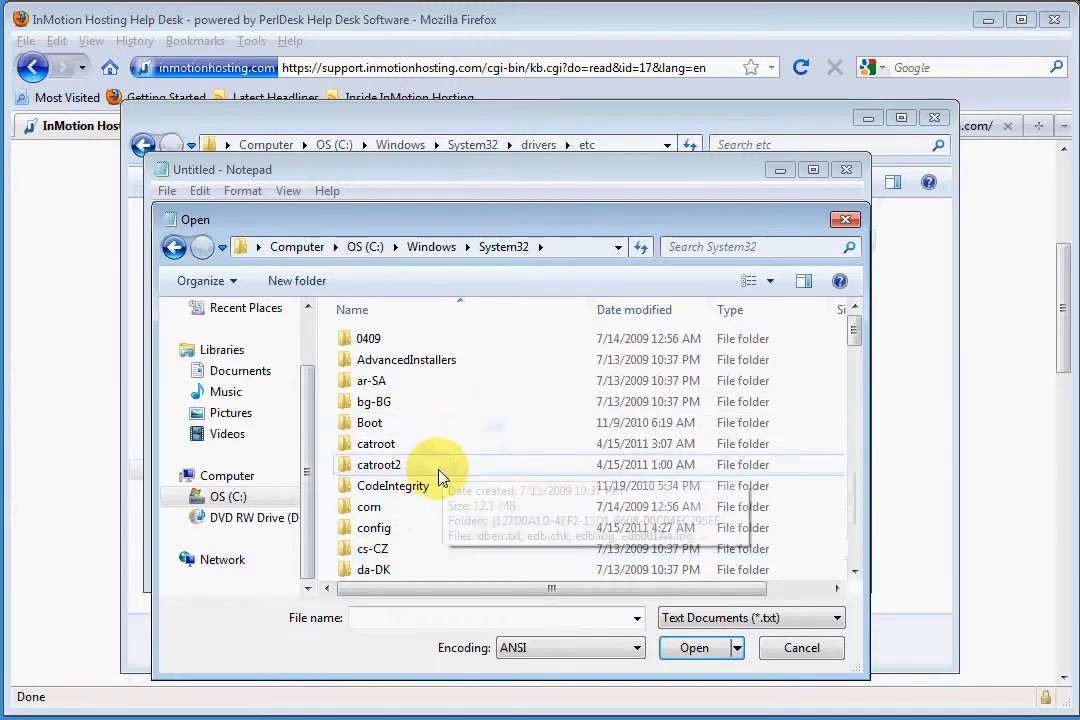
{"action": "scroll", "coordinate": [437, 478], "scroll_direction": "down", "scroll_amount": 1}
{"action": "scroll", "coordinate": [420, 505], "scroll_direction": "down", "scroll_amount": 1}
{"action": "double_click", "coordinate": [398, 523]}
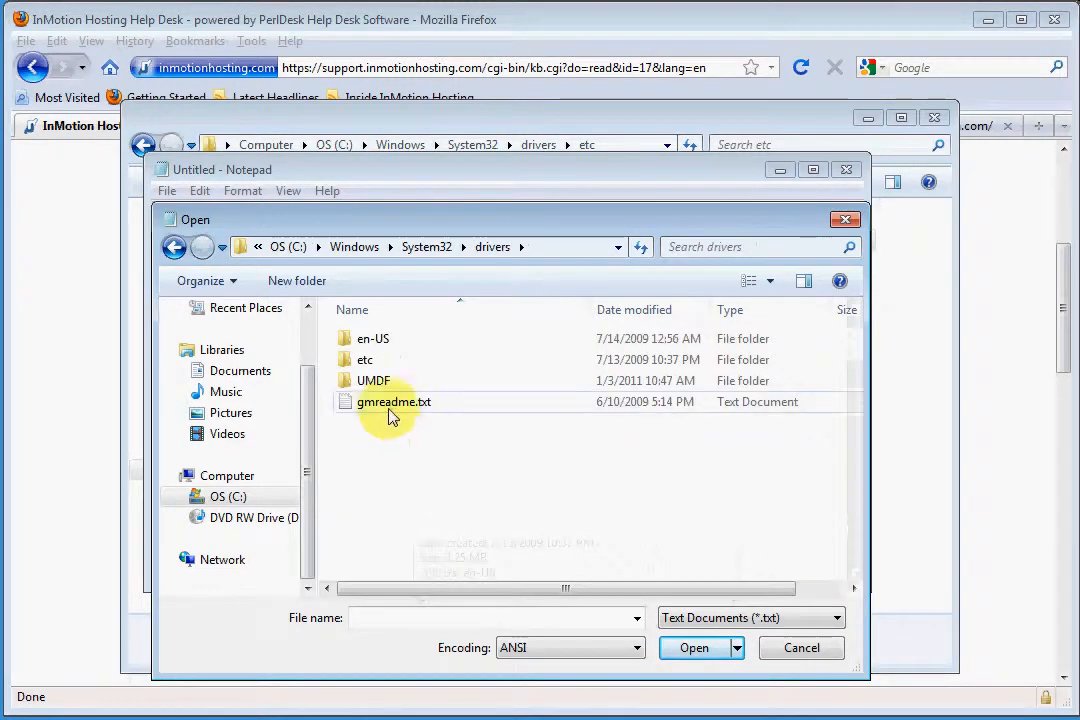
{"action": "double_click", "coordinate": [366, 360]}
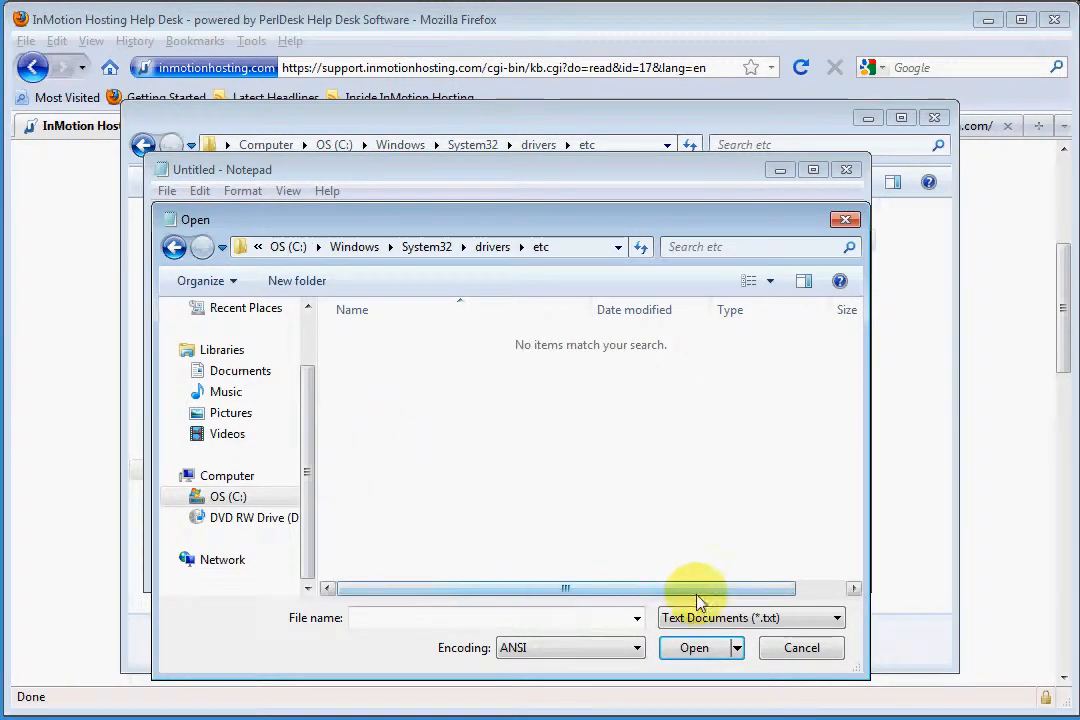
Show all file types, open the hosts file and place the cursor on the empty line below the last localhost entry
{"action": "left_click", "coordinate": [836, 619]}
{"action": "left_click", "coordinate": [690, 653]}
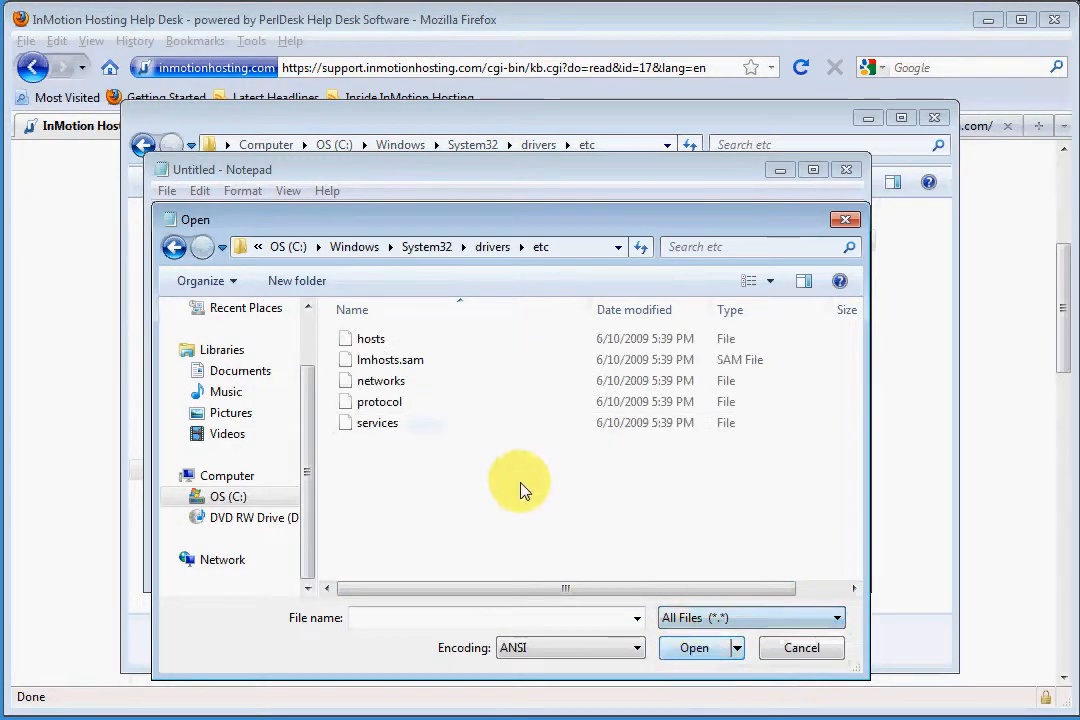
{"action": "left_click", "coordinate": [392, 342]}
{"action": "left_click", "coordinate": [692, 647]}
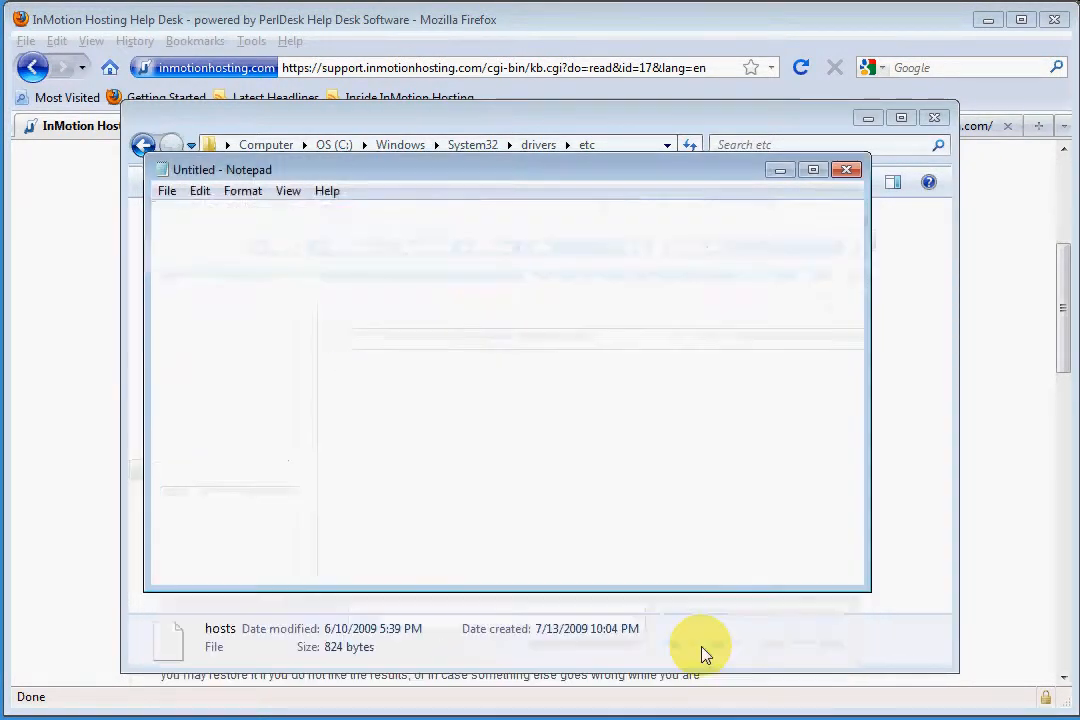
{"action": "left_click", "coordinate": [188, 495]}
{"action": "right_click", "coordinate": [186, 490]}
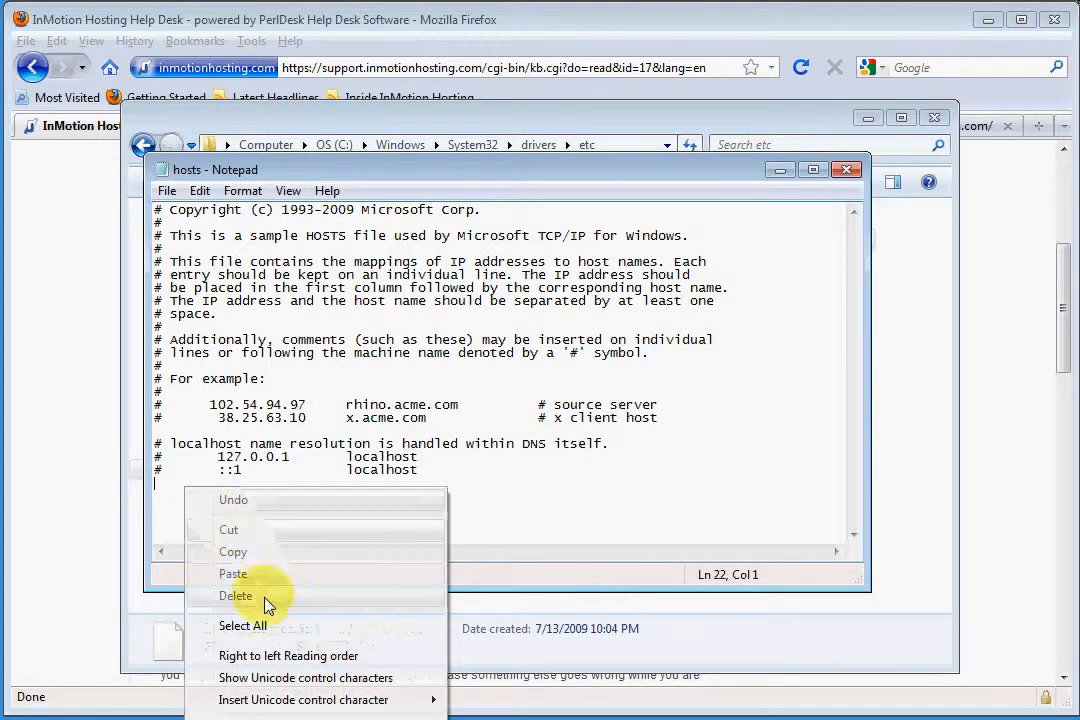
{"action": "left_click", "coordinate": [178, 511]}
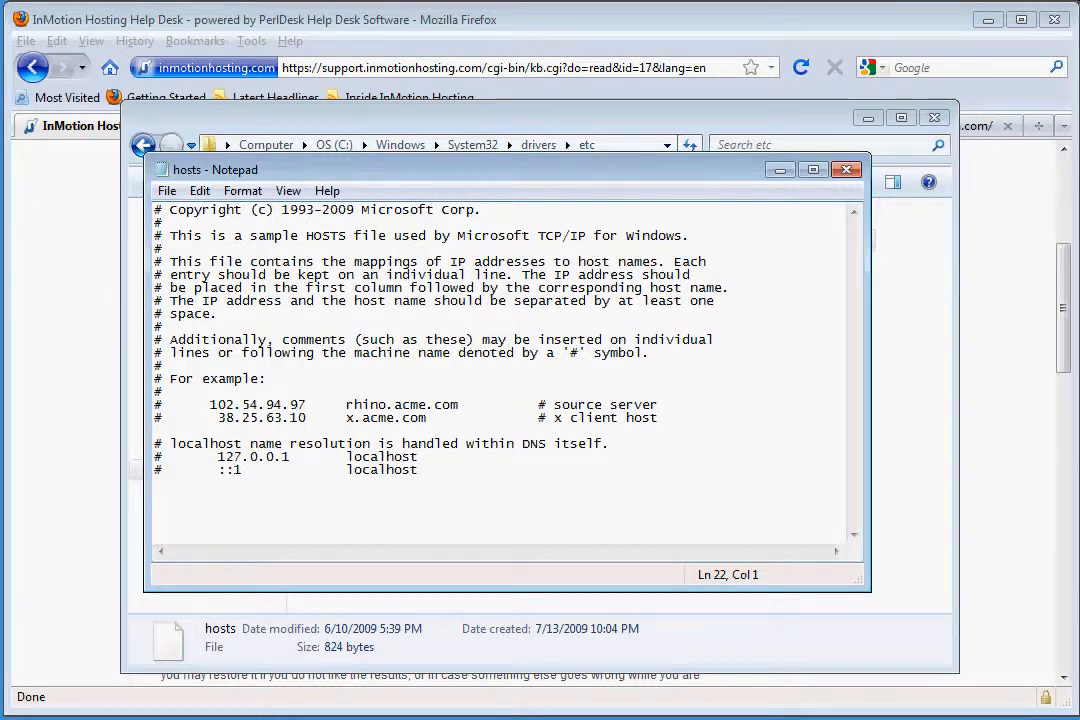
Open a new command prompt, move its window fully into view and ping the account's main domain
{"action": "key", "text": "super"}
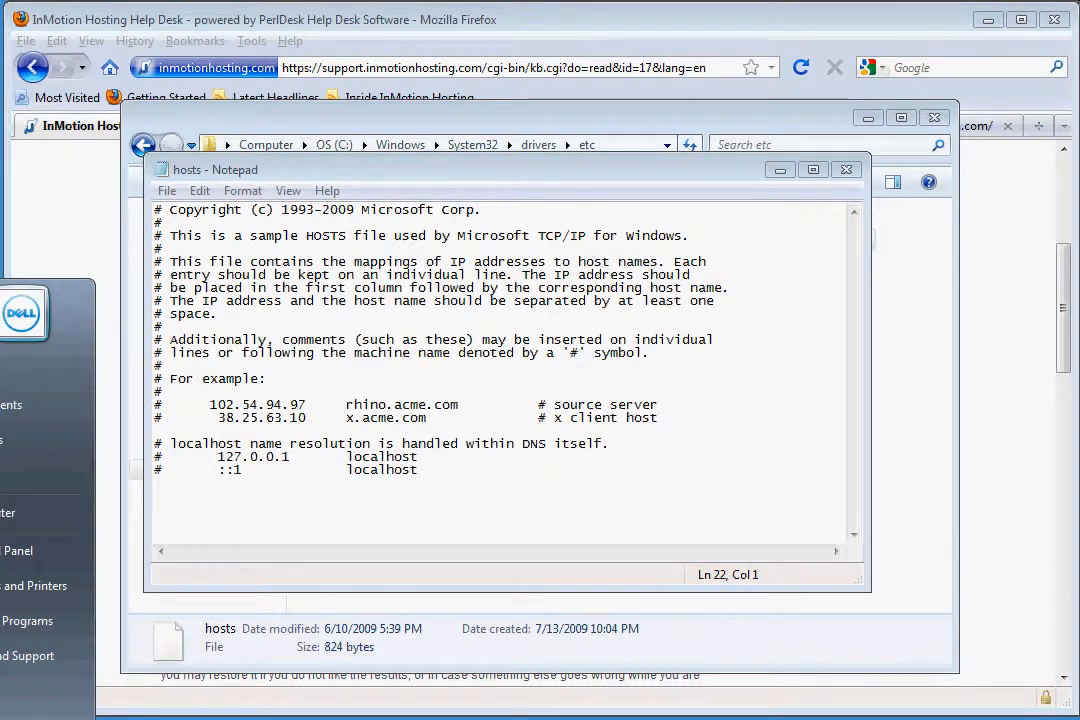
{"action": "type", "text": "cmd"}
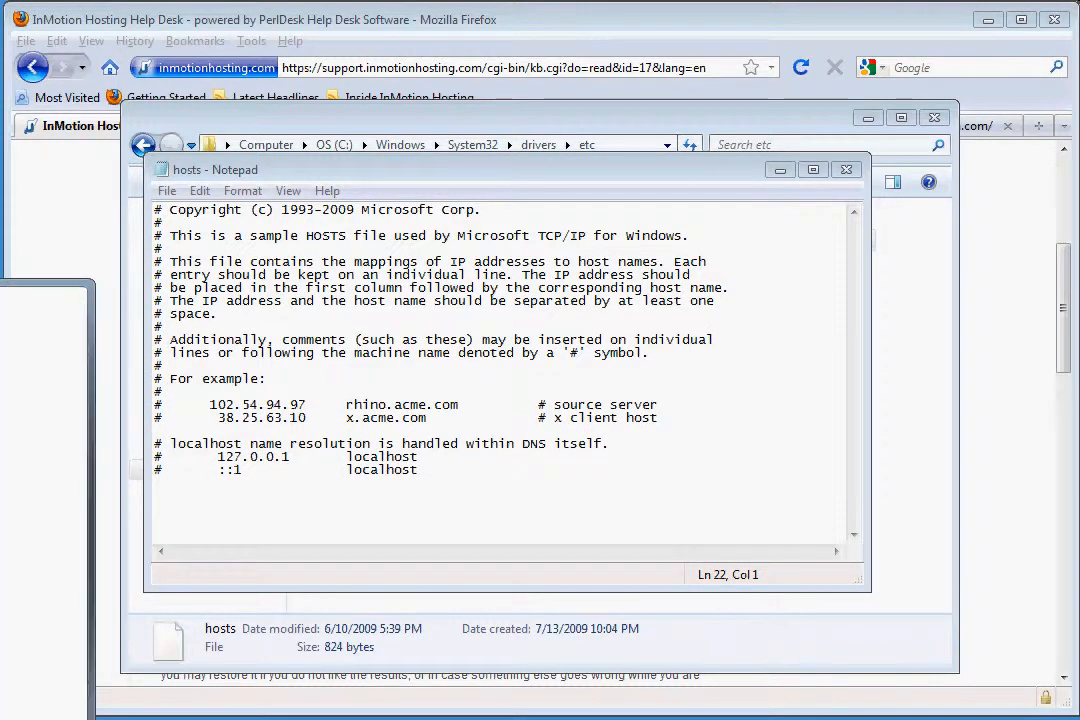
{"action": "key", "text": "Return"}
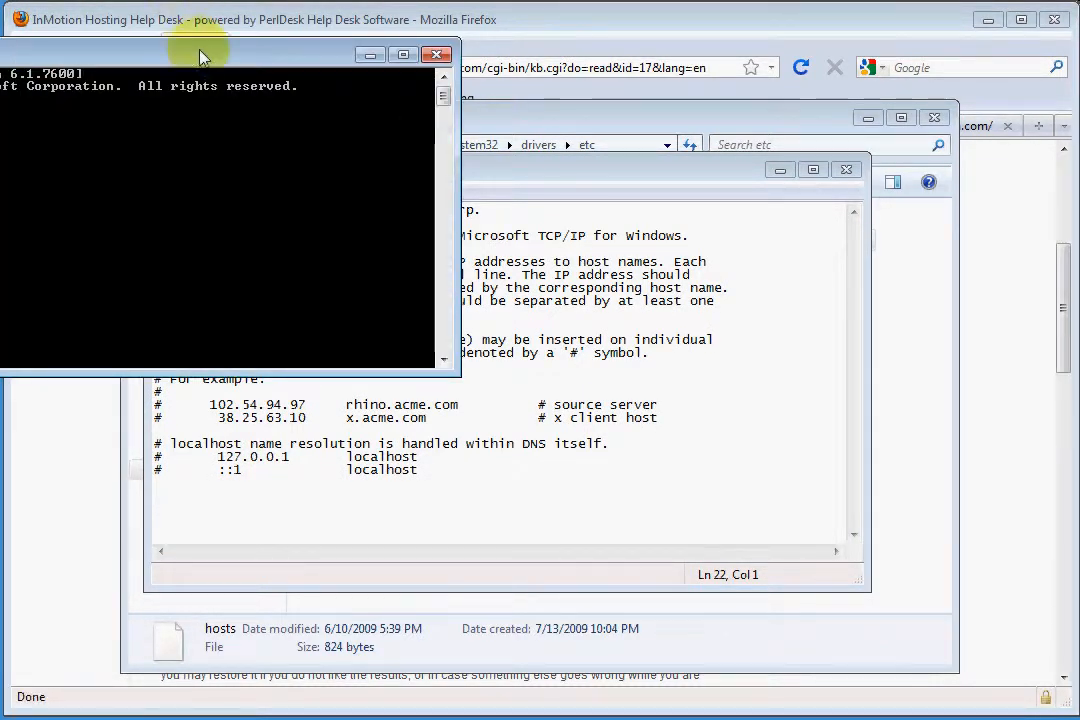
{"action": "left_click_drag", "start_coordinate": [200, 52], "coordinate": [585, 228]}
{"action": "type", "text": "ping bradmakrle."}
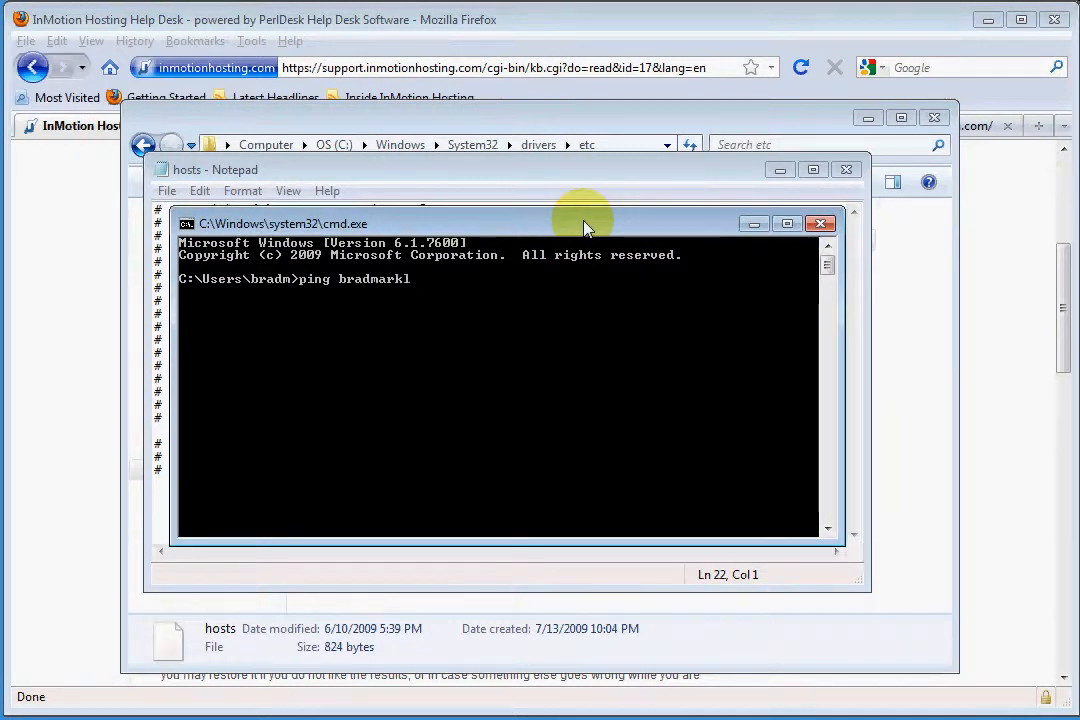
{"action": "type", "text": "e.com"}
{"action": "key", "text": "Return"}
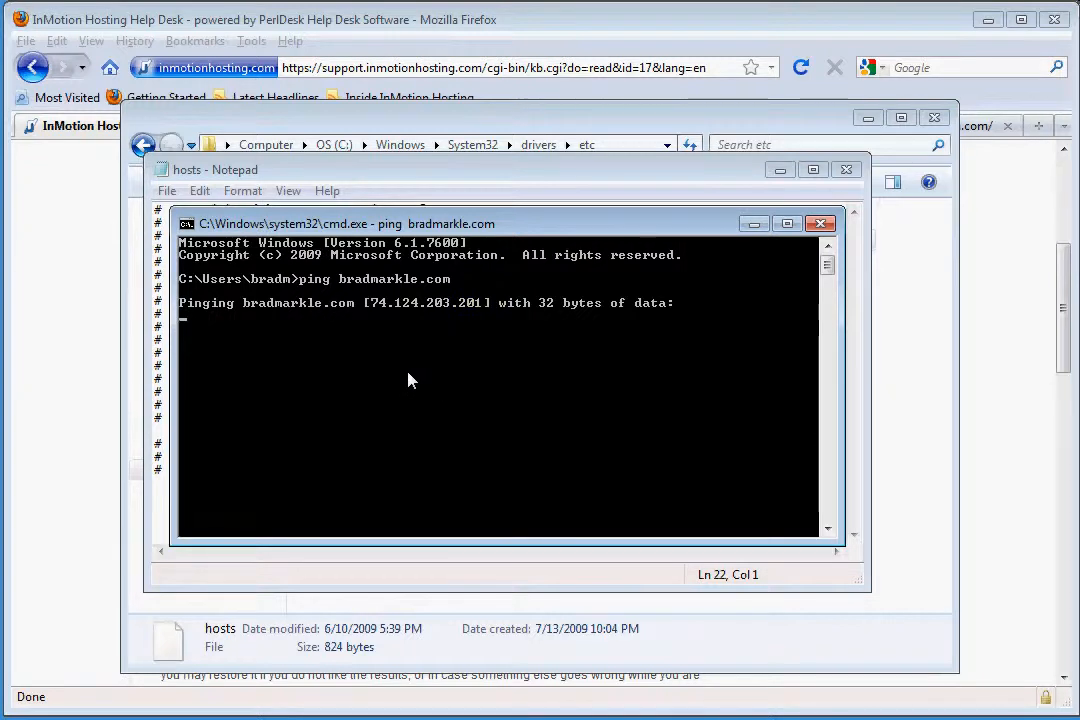
Copy the IP address 74.124.203.201 from the ping reply and minimize the command prompt
{"action": "right_click", "coordinate": [391, 344]}
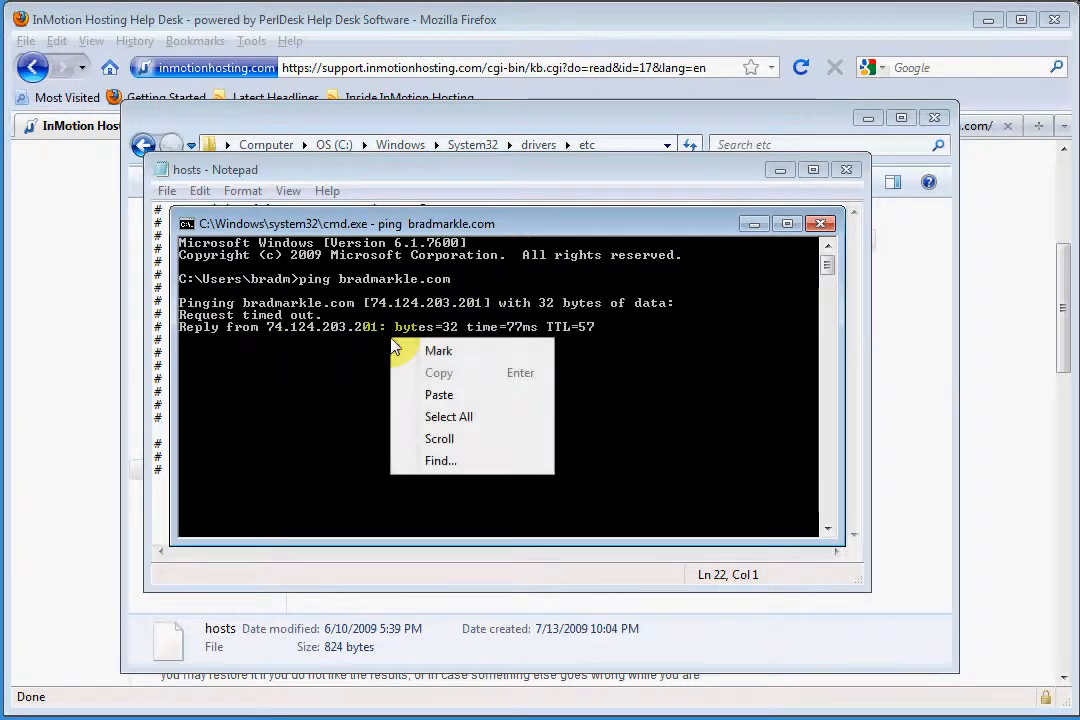
{"action": "left_click", "coordinate": [435, 350]}
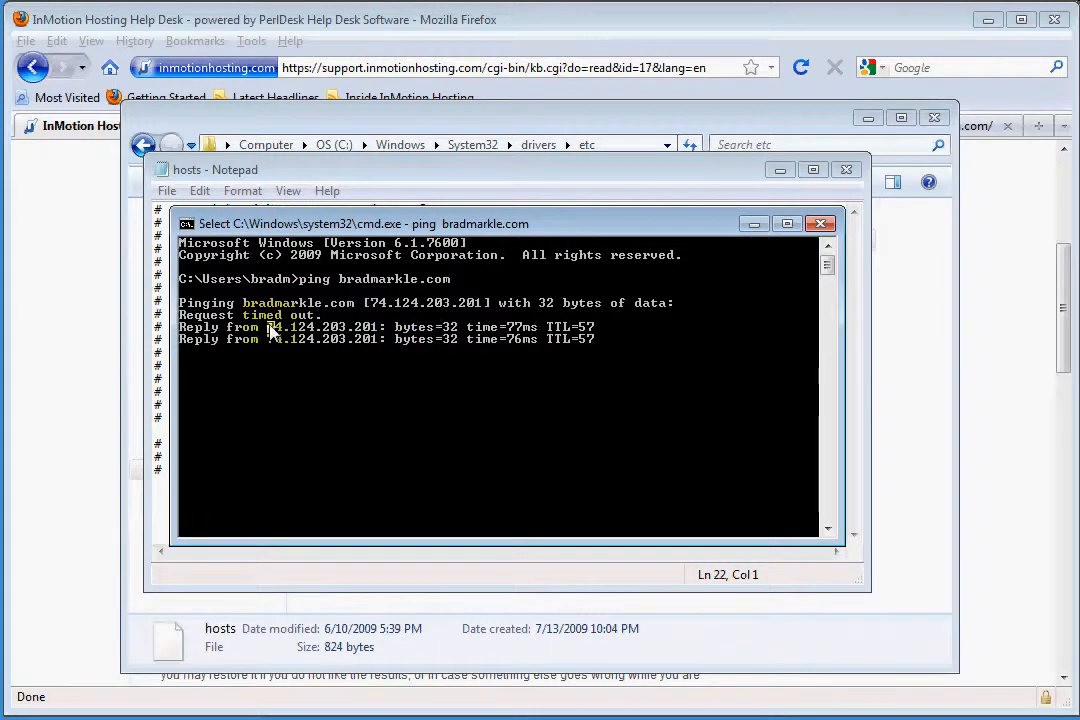
{"action": "left_click_drag", "start_coordinate": [268, 328], "coordinate": [376, 333]}
{"action": "key", "text": "ctrl+c"}
{"action": "key", "text": "Return"}
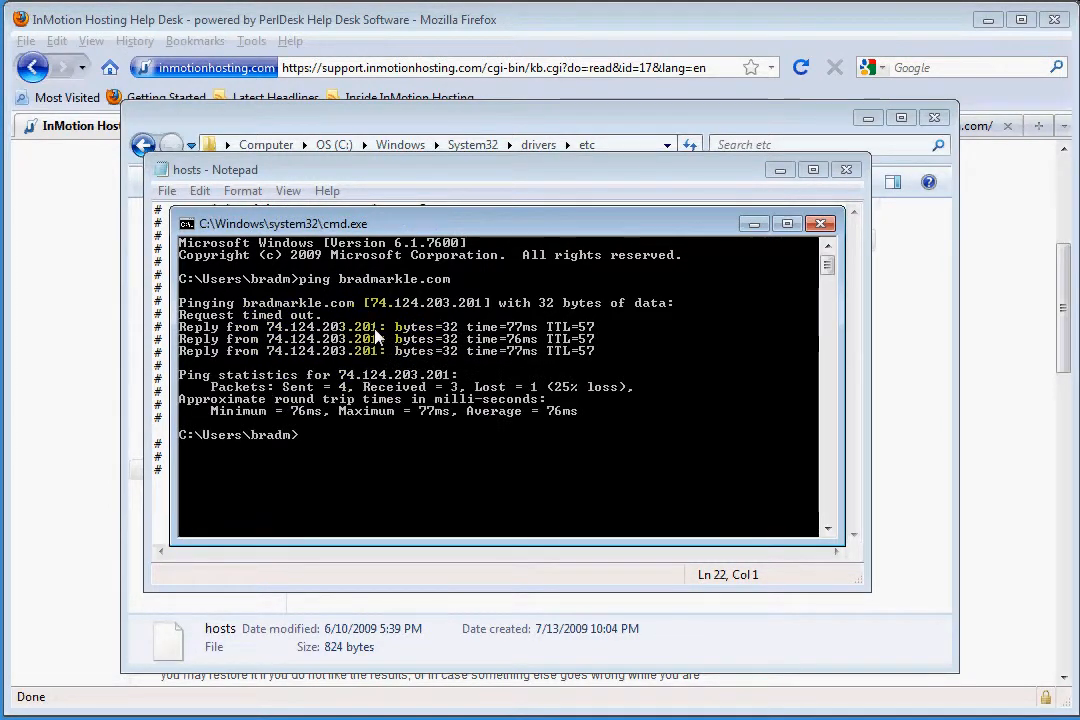
{"action": "left_click", "coordinate": [754, 223]}
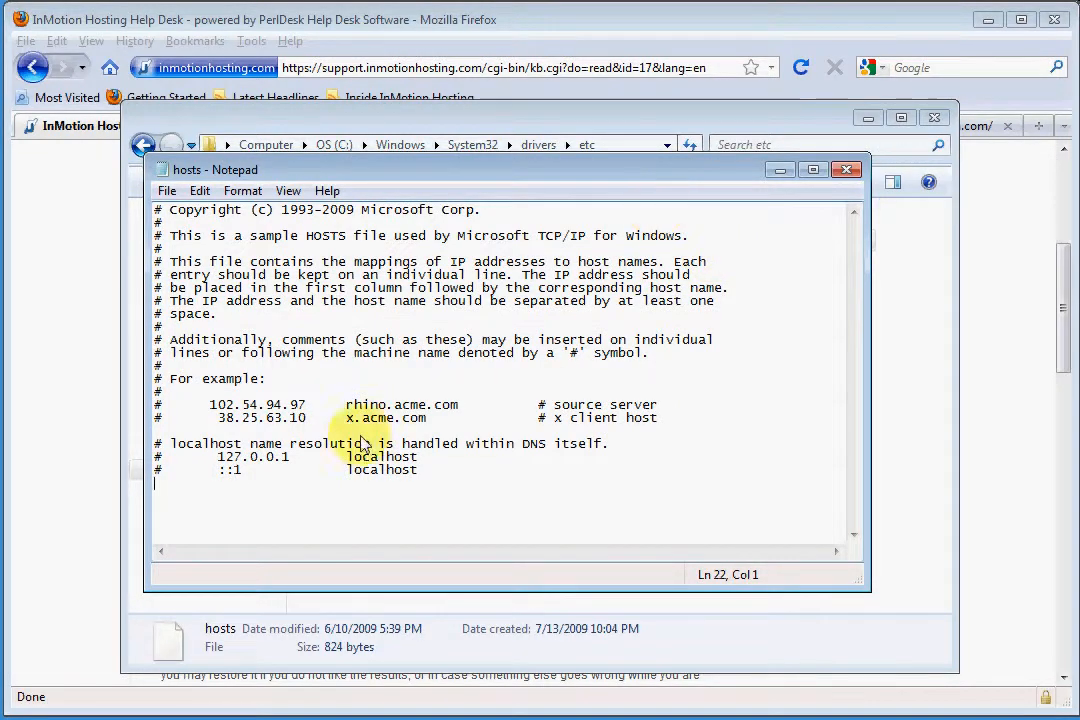
{"action": "right_click", "coordinate": [214, 508]}
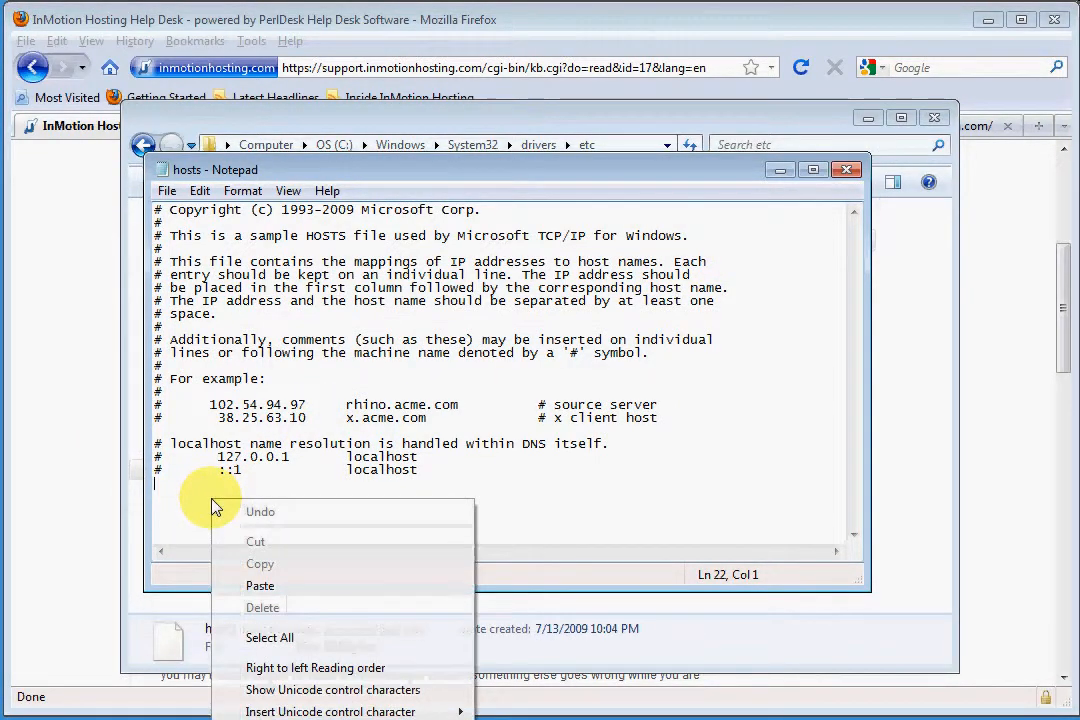
{"action": "left_click", "coordinate": [294, 593]}
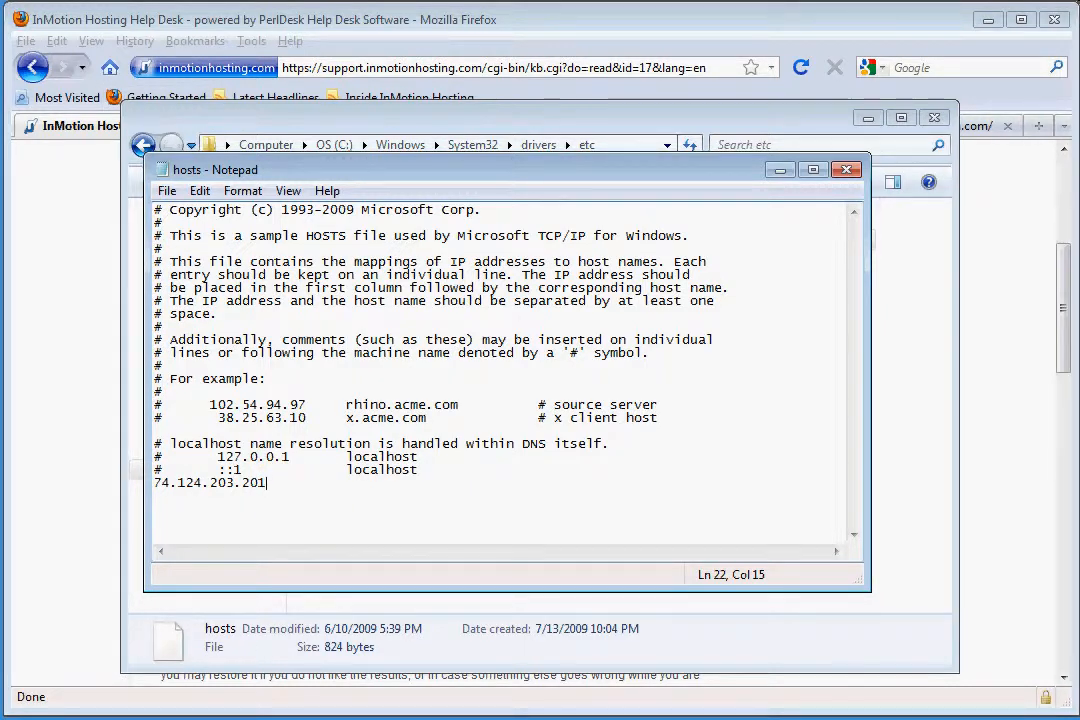
{"action": "type", "text": "cnn.com"}
{"action": "key", "text": "ctrl+v"}
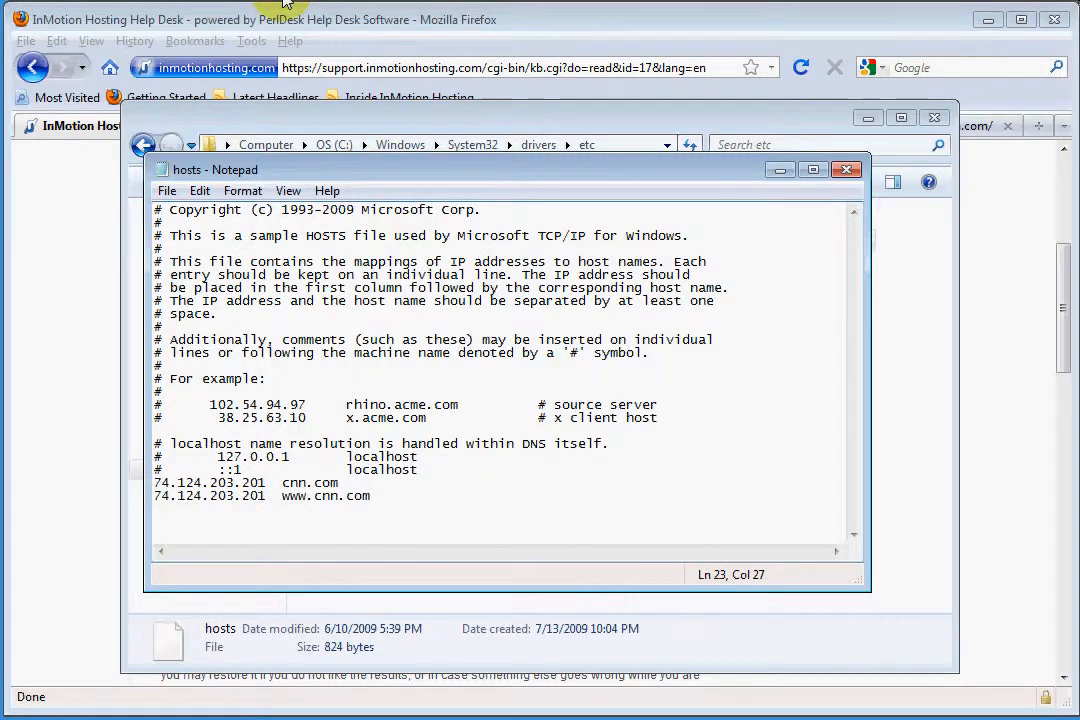
{"action": "left_click", "coordinate": [167, 191]}
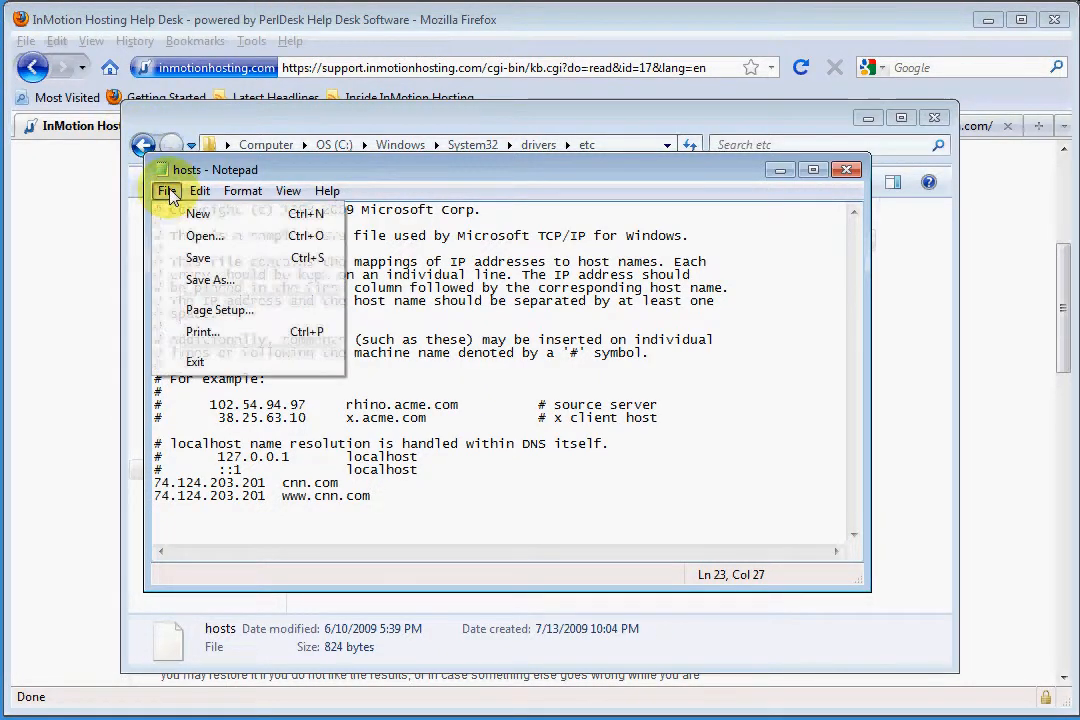
{"action": "left_click", "coordinate": [203, 262]}
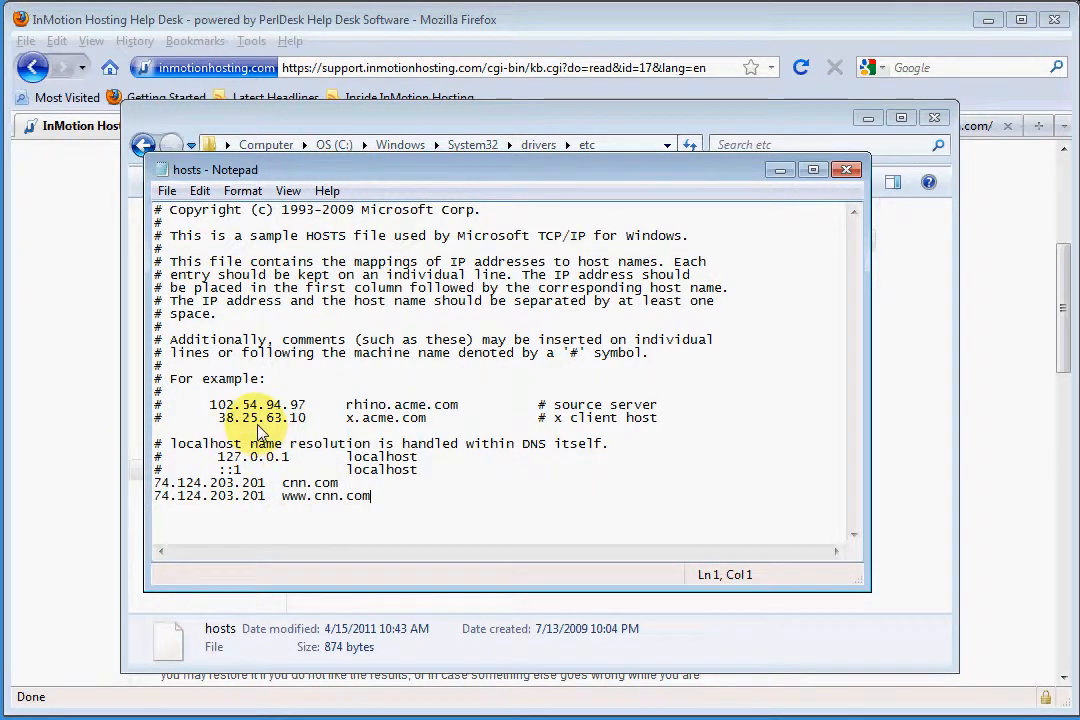
Highlight the domain name and the IP address in the first added hosts entry to review the mapping
{"action": "left_click_drag", "start_coordinate": [283, 483], "coordinate": [340, 485]}
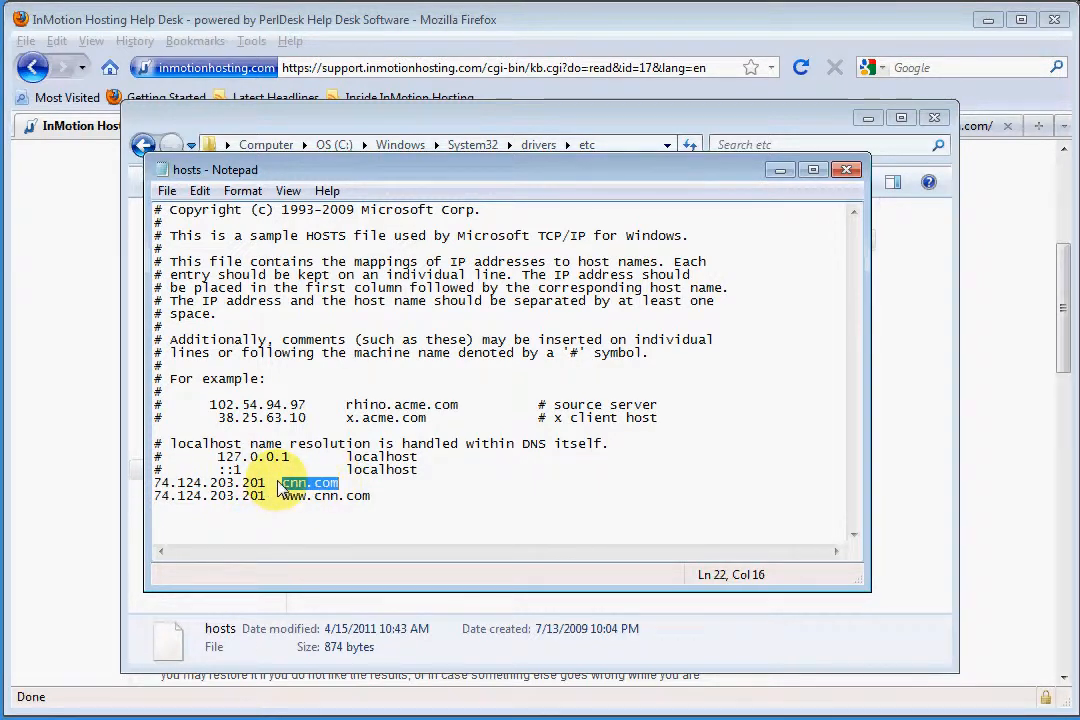
{"action": "left_click_drag", "start_coordinate": [266, 483], "coordinate": [108, 490]}
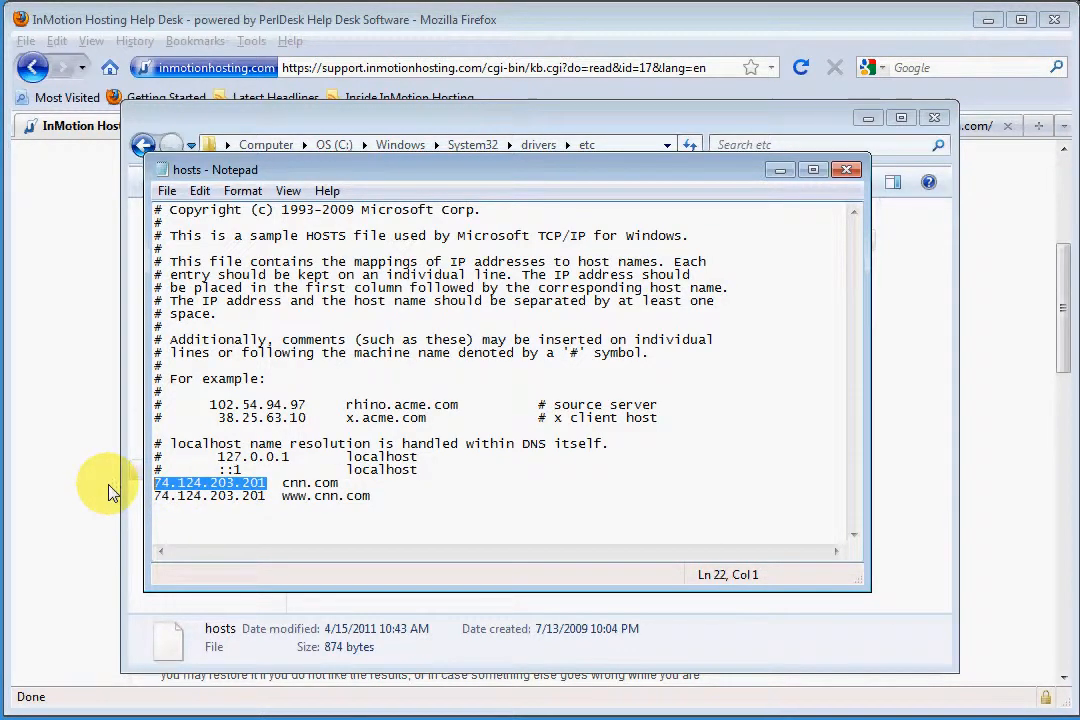
{"action": "left_click", "coordinate": [333, 484]}
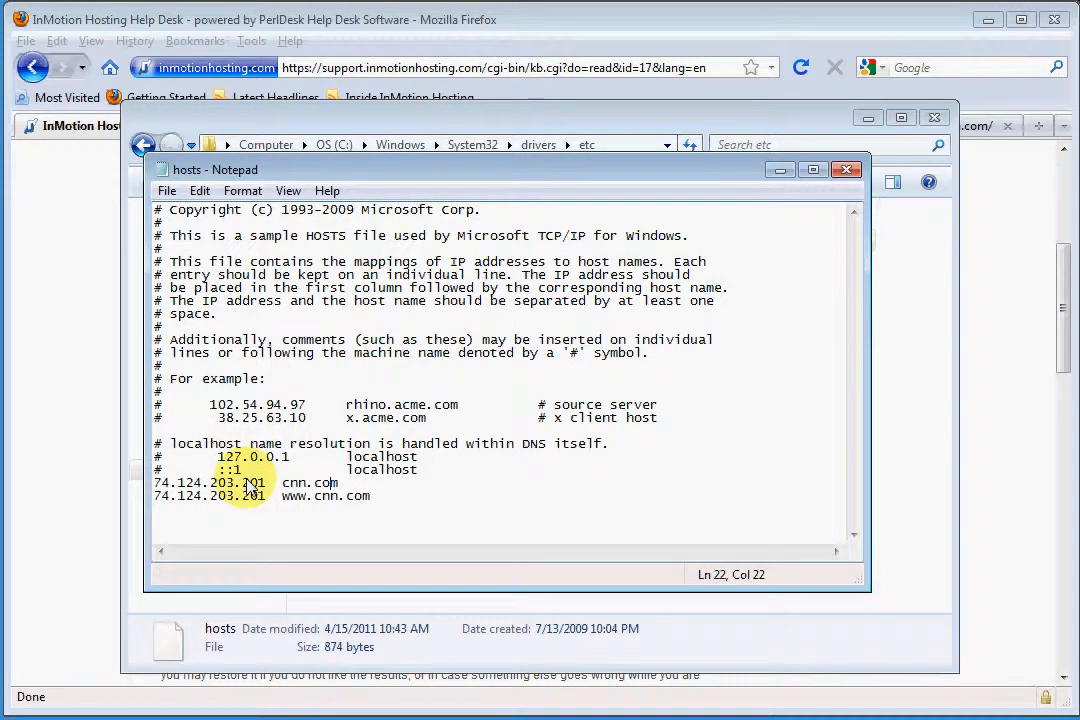
{"action": "left_click_drag", "start_coordinate": [264, 486], "coordinate": [152, 483]}
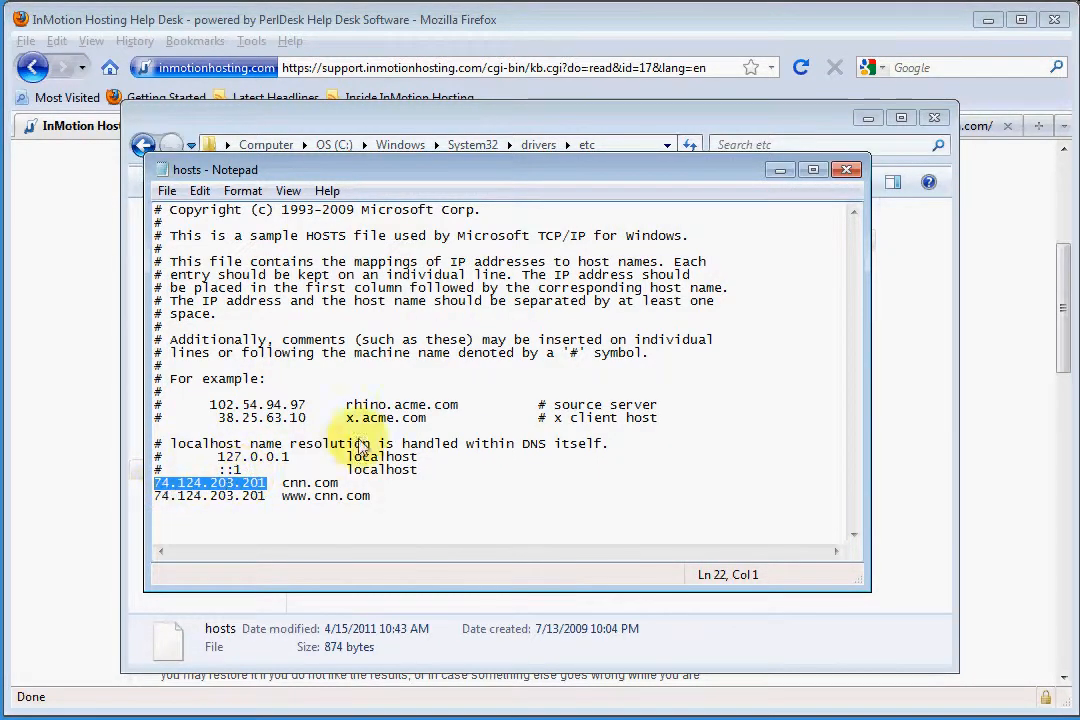
{"action": "left_click", "coordinate": [780, 170]}
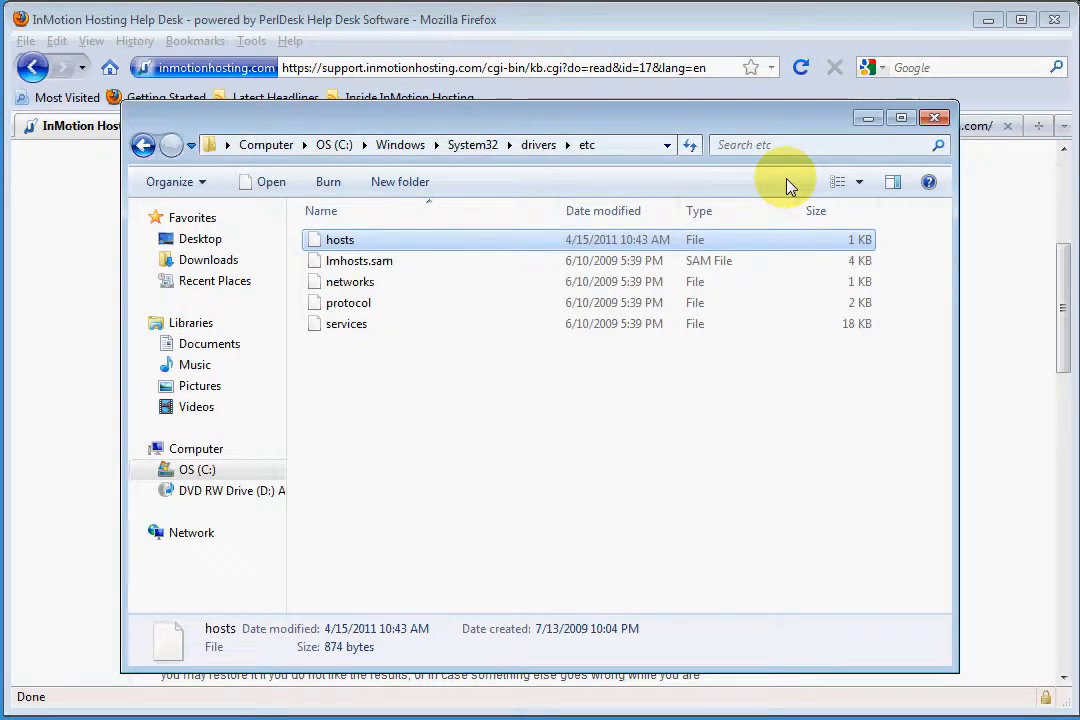
{"action": "left_click", "coordinate": [868, 117]}
{"action": "left_click_drag", "start_coordinate": [1065, 290], "coordinate": [1037, 150]}
{"action": "left_click", "coordinate": [697, 128]}
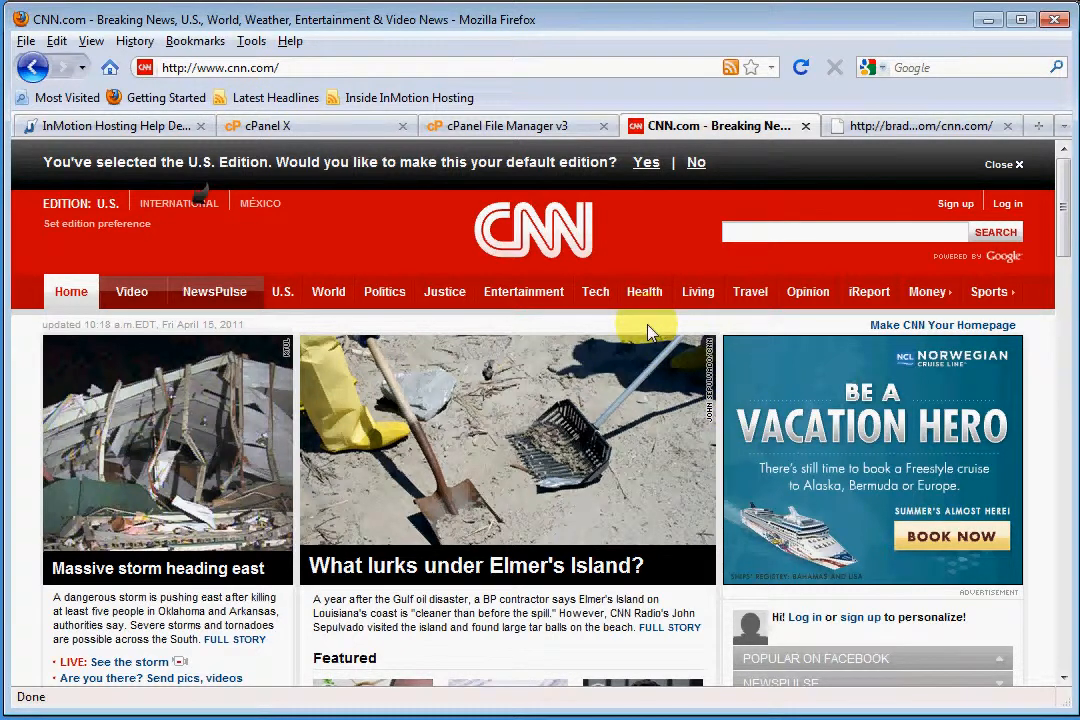
{"action": "key", "text": "F5"}
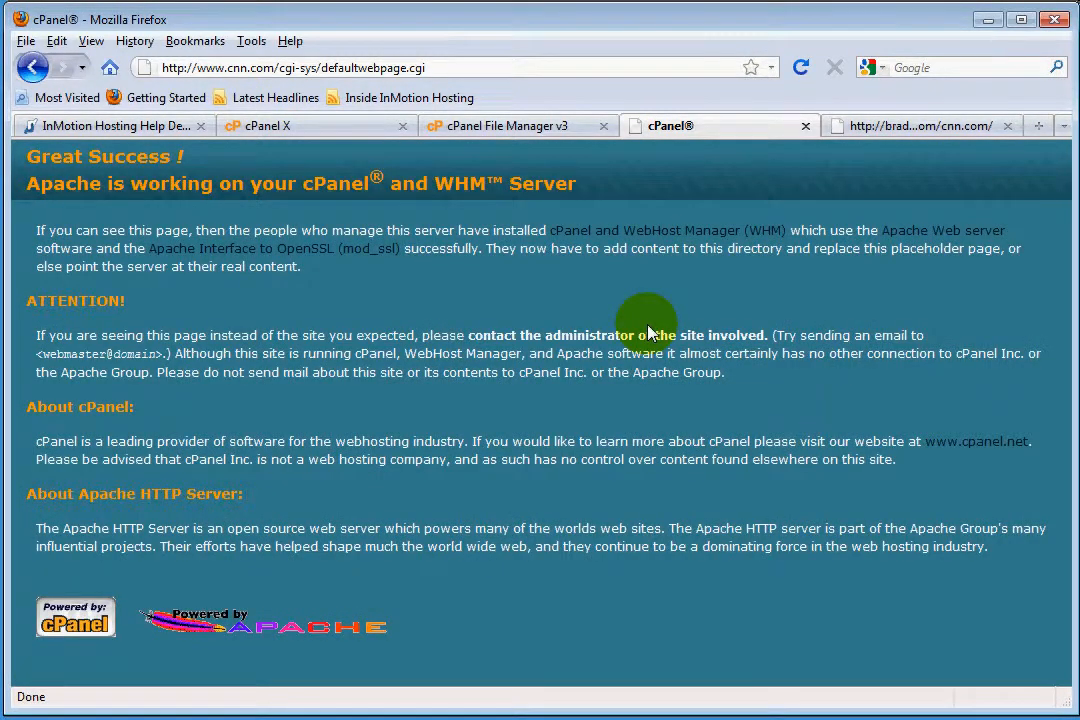
{"action": "left_click_drag", "start_coordinate": [281, 67], "coordinate": [542, 80]}
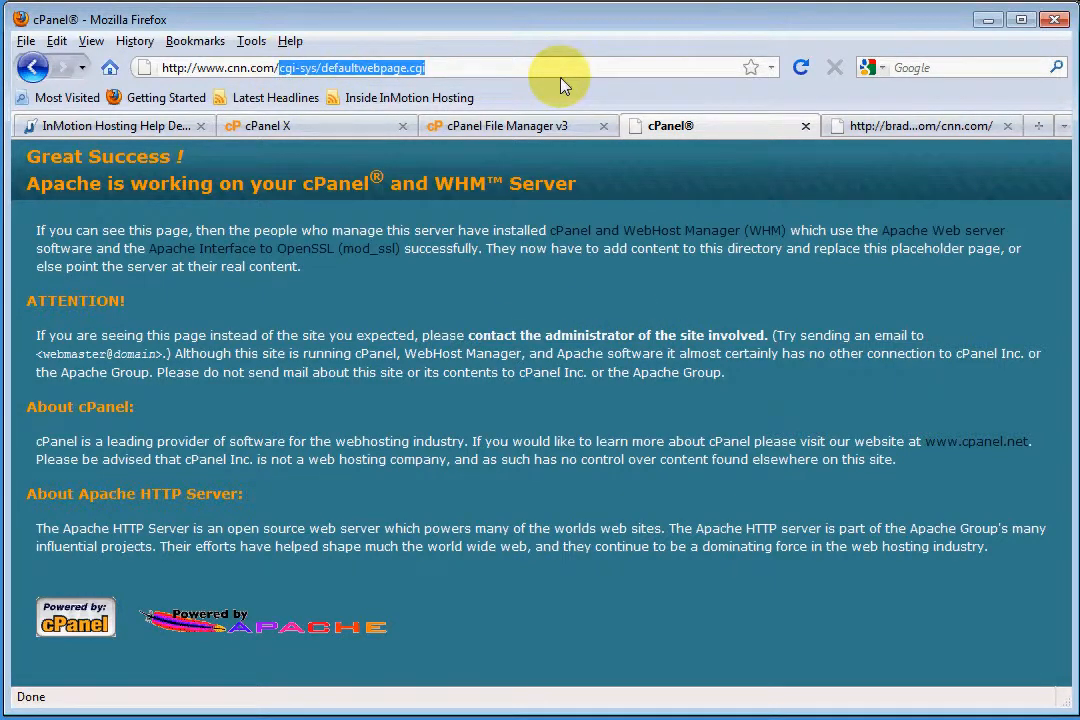
{"action": "key", "text": "BackSpace"}
{"action": "key", "text": "Return"}
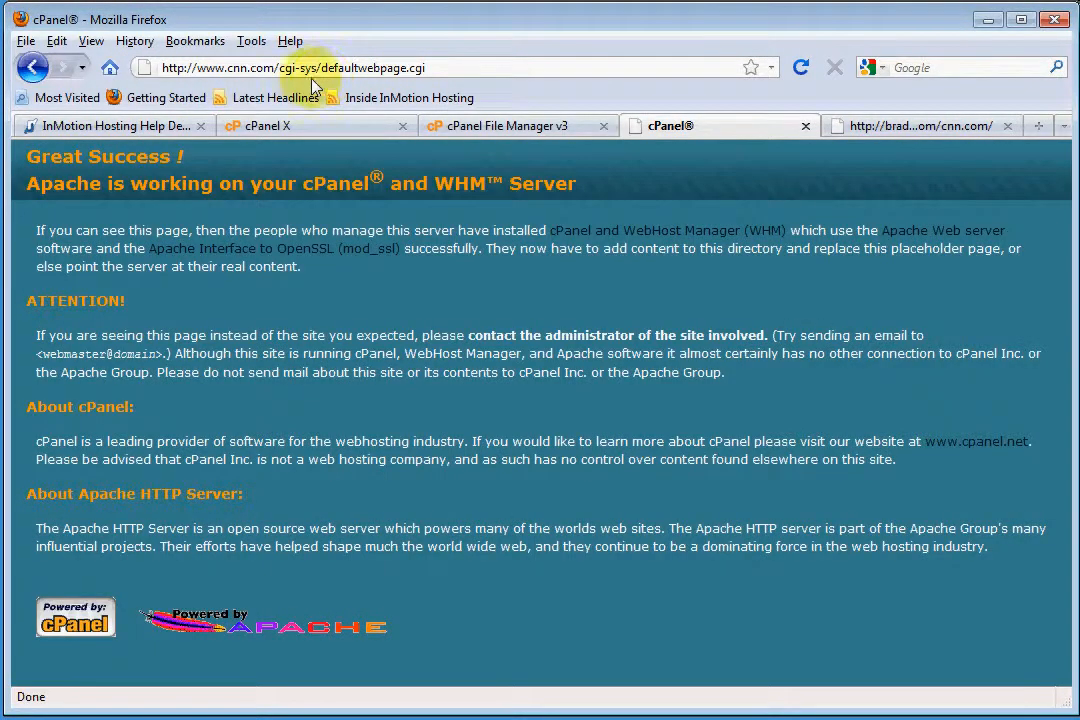
{"action": "left_click_drag", "start_coordinate": [280, 68], "coordinate": [493, 72]}
{"action": "key", "text": "BackSpace"}
{"action": "key", "text": "BackSpace"}
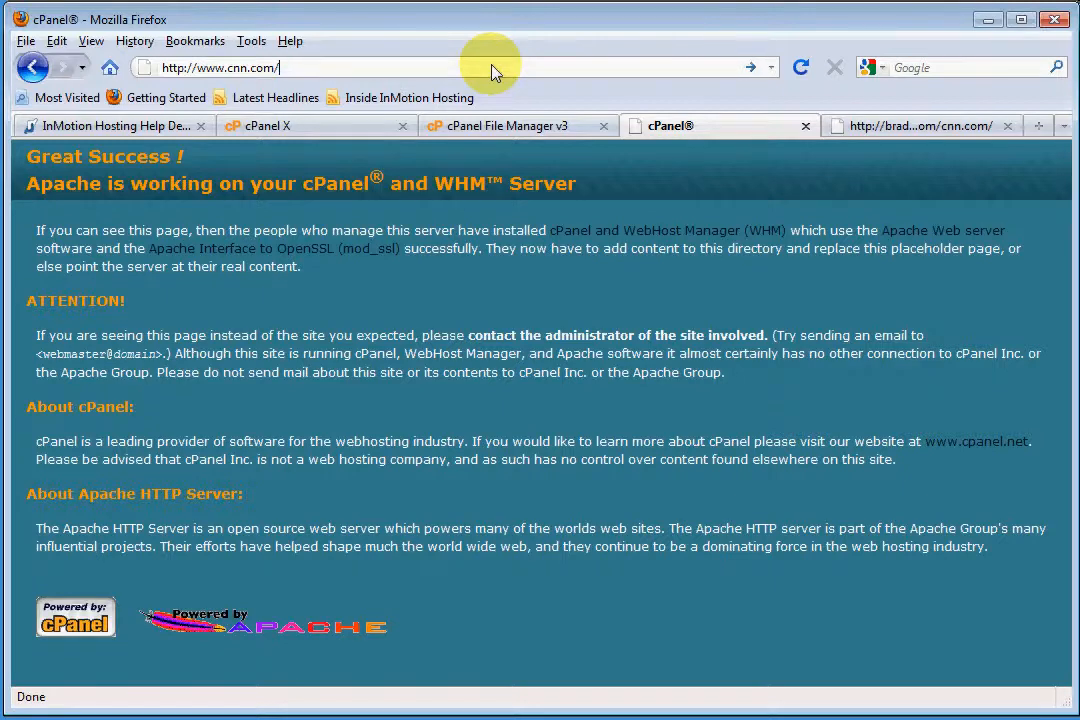
{"action": "key", "text": "Return"}
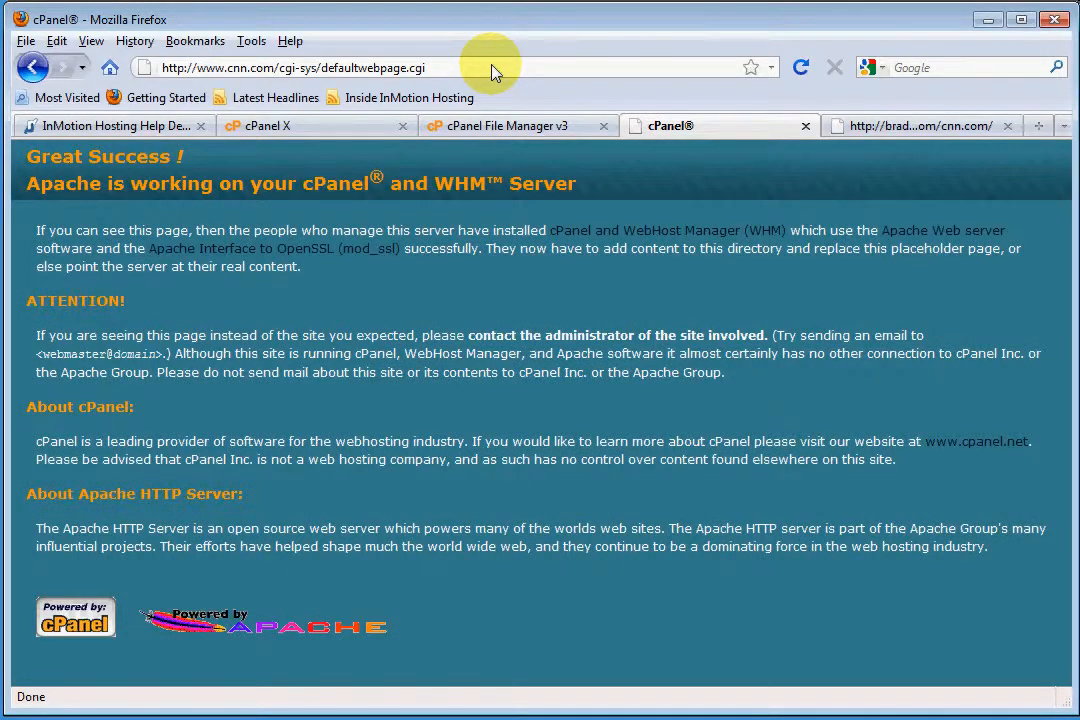
{"action": "left_click_drag", "start_coordinate": [279, 67], "coordinate": [537, 80]}
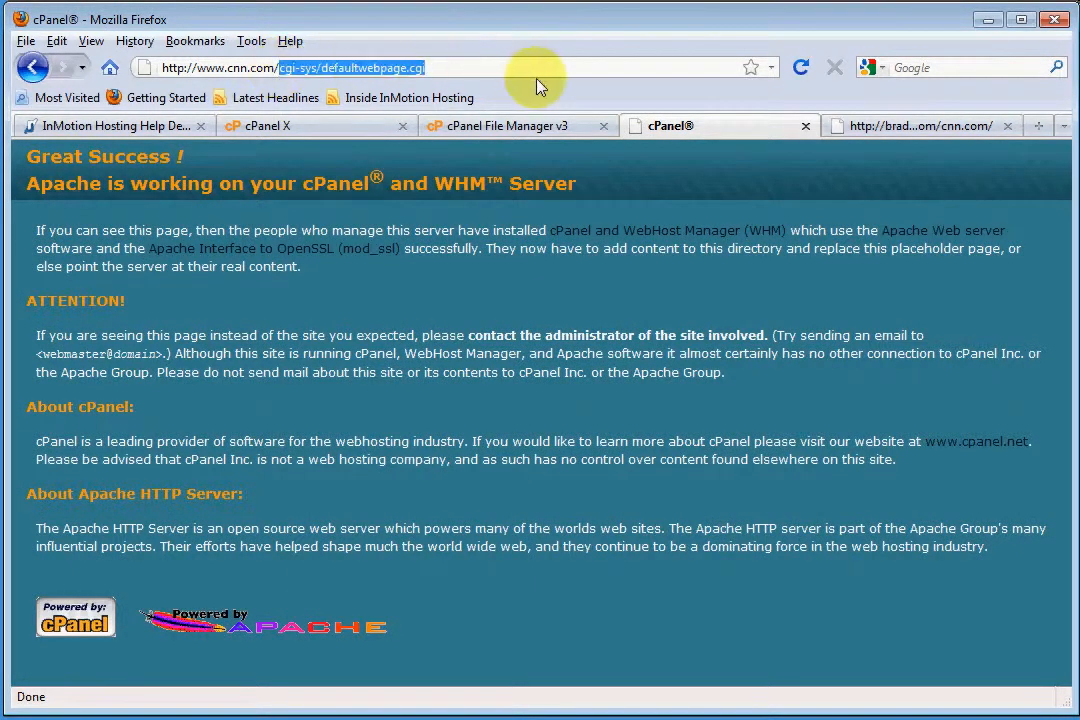
{"action": "type", "text": "index.html"}
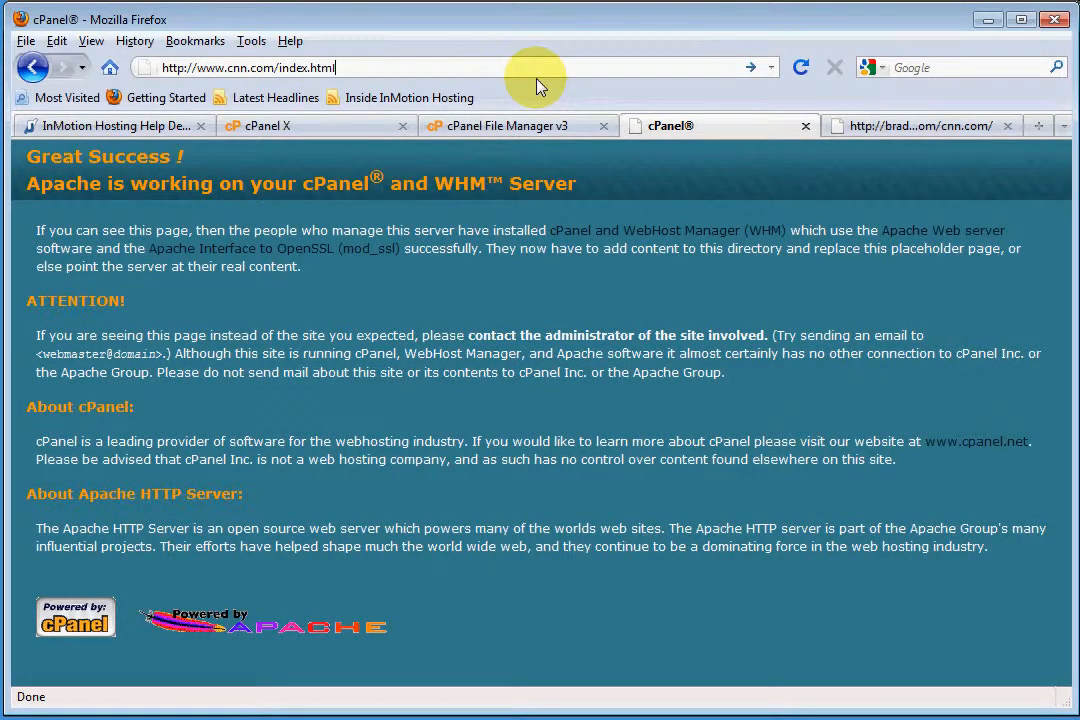
{"action": "key", "text": "Return"}
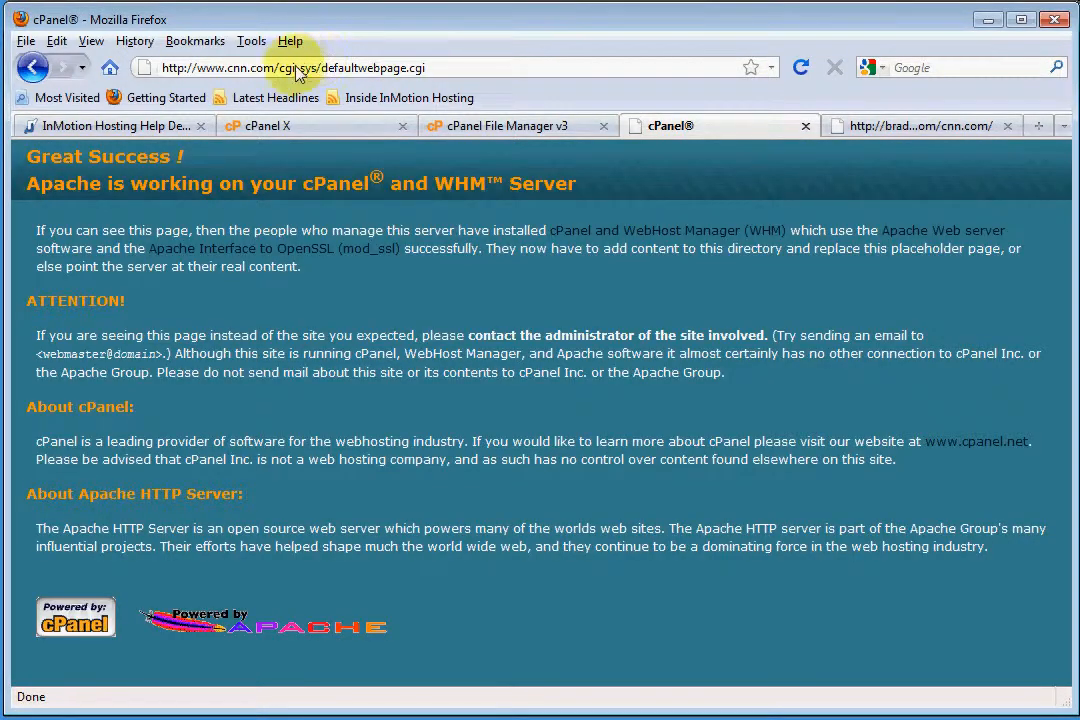
{"action": "left_click_drag", "start_coordinate": [279, 67], "coordinate": [440, 72]}
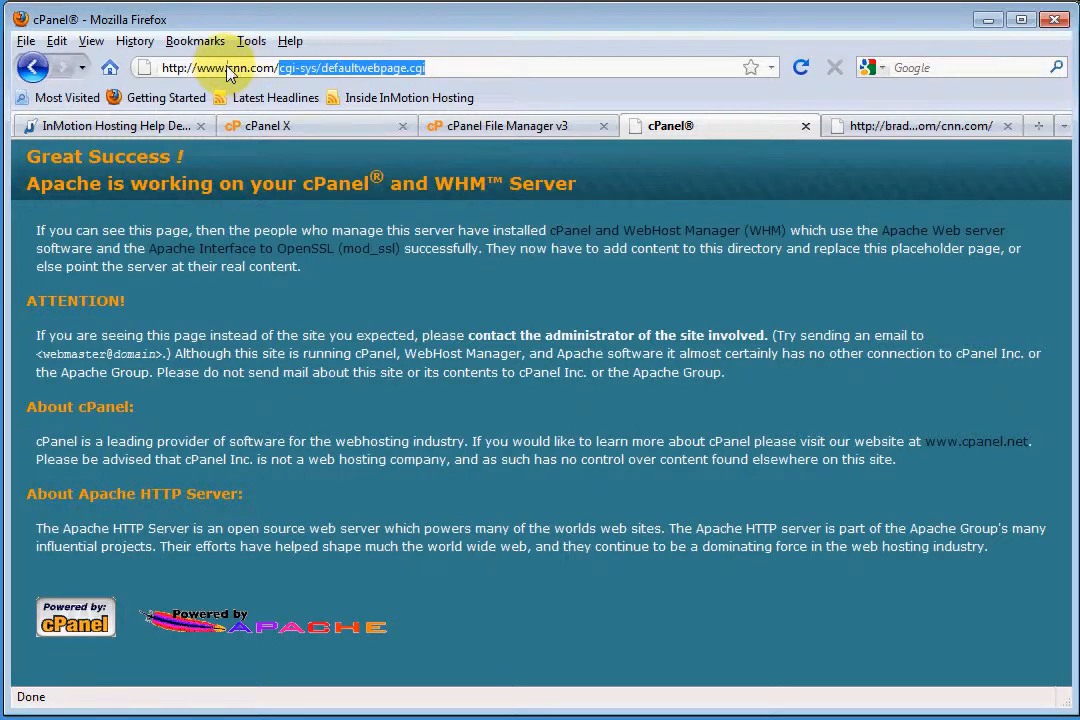
{"action": "left_click_drag", "start_coordinate": [227, 67], "coordinate": [465, 85]}
{"action": "left_click", "coordinate": [278, 70]}
{"action": "key", "text": "BackSpace"}
{"action": "key", "text": "Return"}
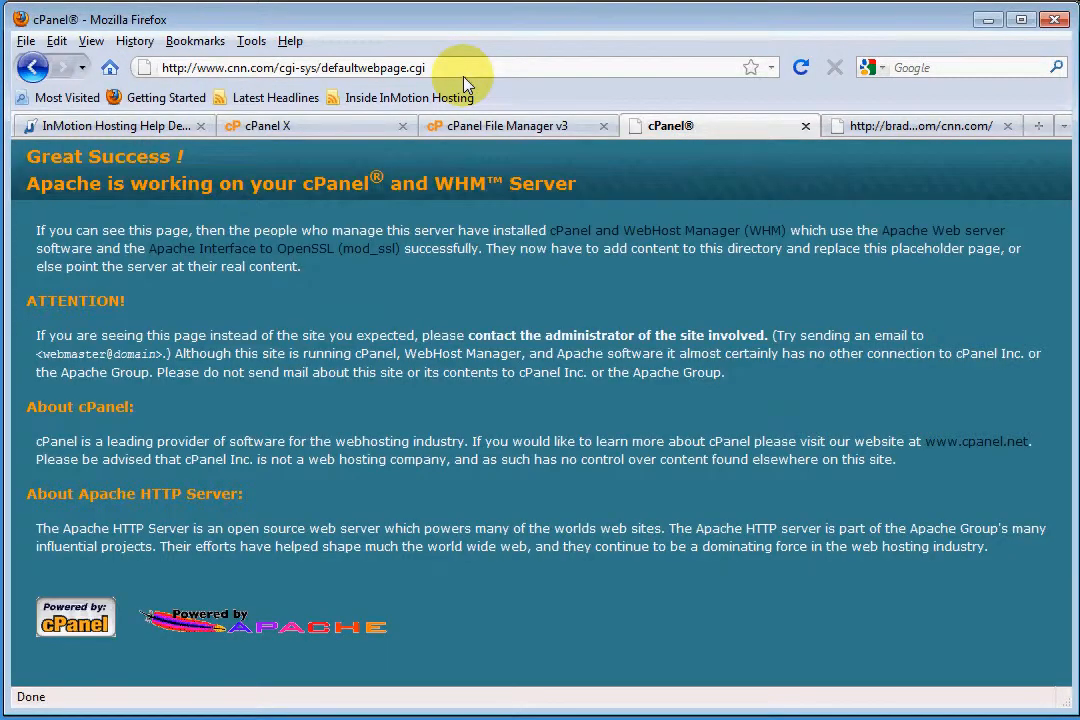
{"action": "left_click", "coordinate": [300, 126]}
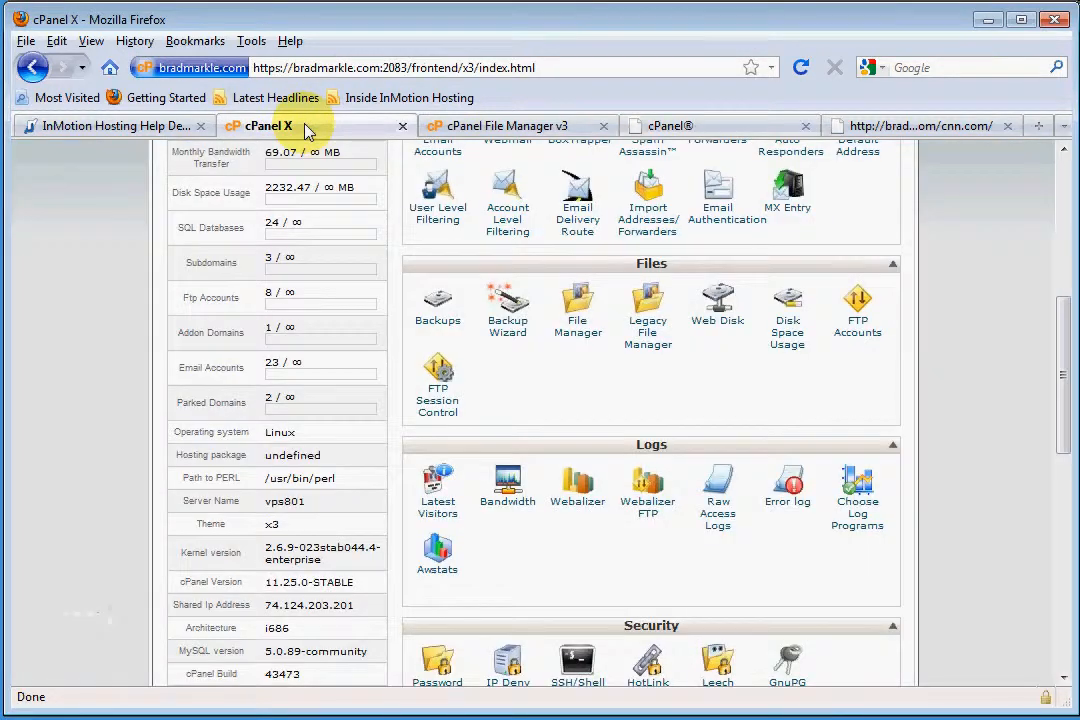
{"action": "left_click", "coordinate": [508, 127]}
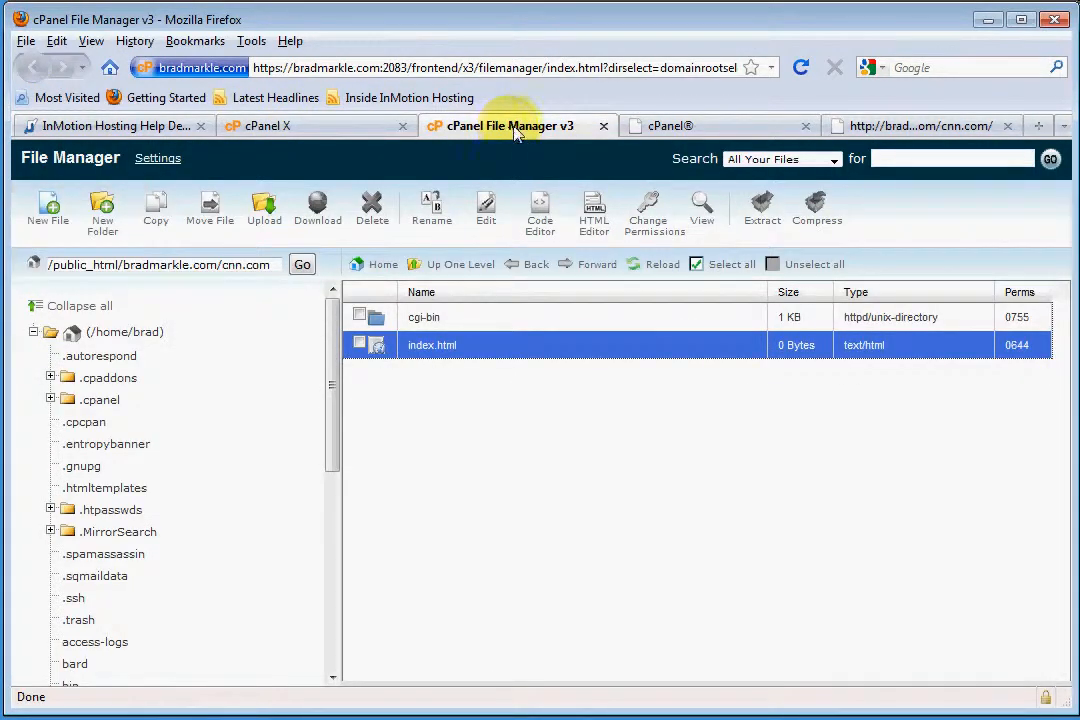
{"action": "left_click", "coordinate": [660, 127]}
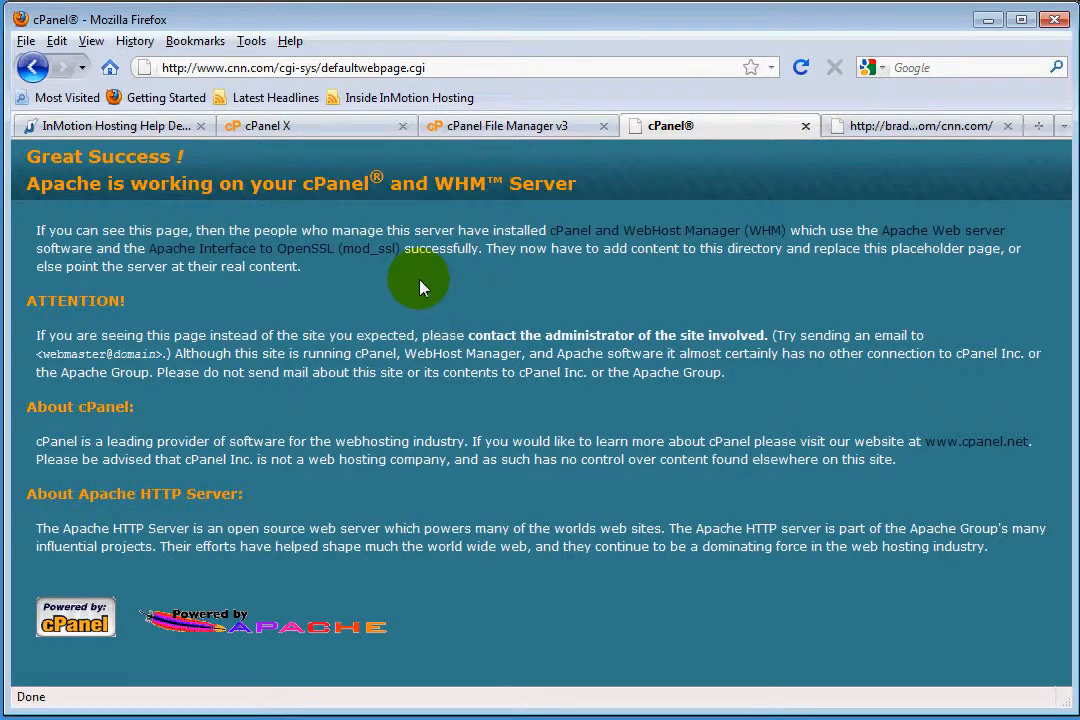
{"action": "left_click_drag", "start_coordinate": [283, 68], "coordinate": [490, 70]}
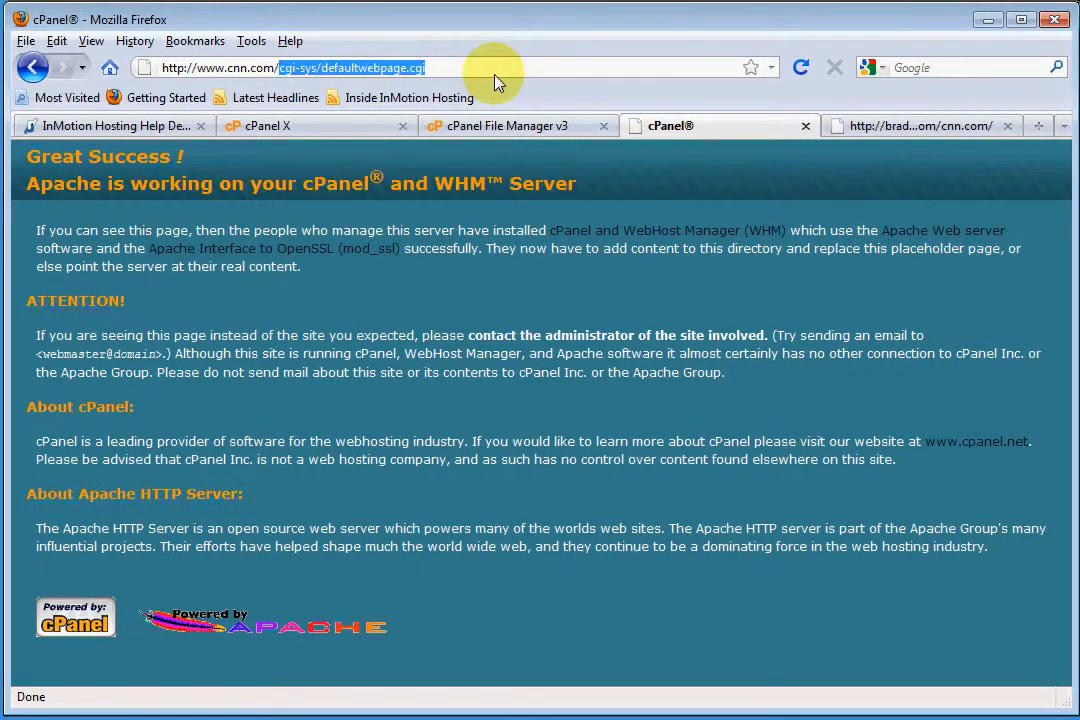
{"action": "key", "text": "BackSpace"}
{"action": "key", "text": "Return"}
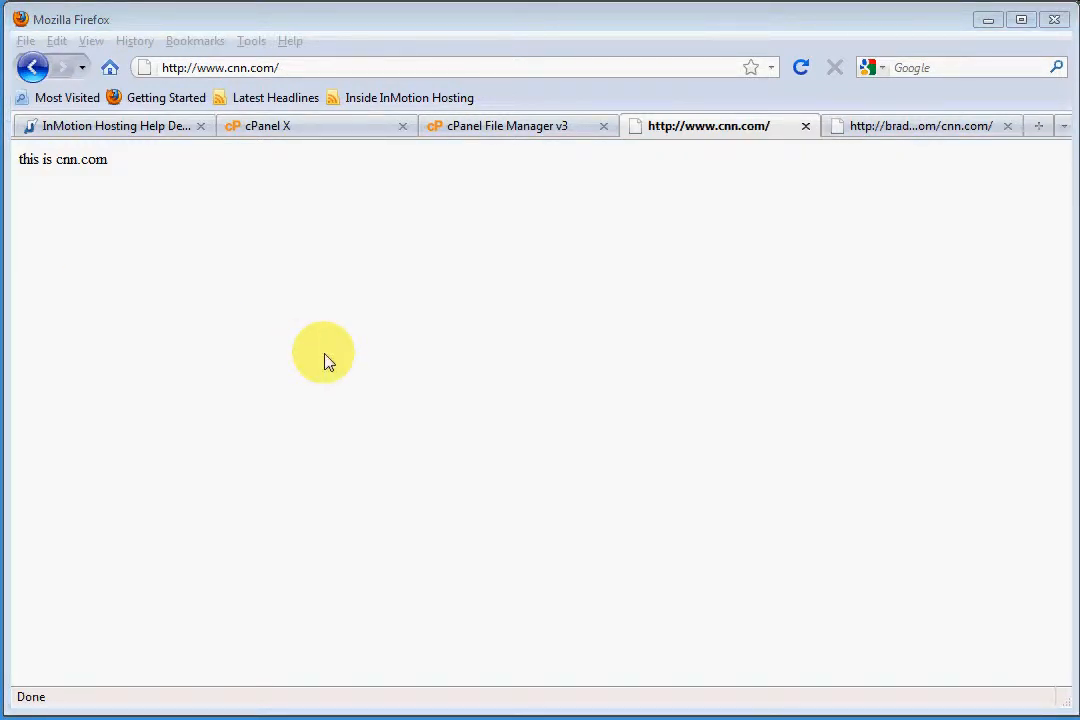
{"action": "left_click_drag", "start_coordinate": [198, 68], "coordinate": [325, 66]}
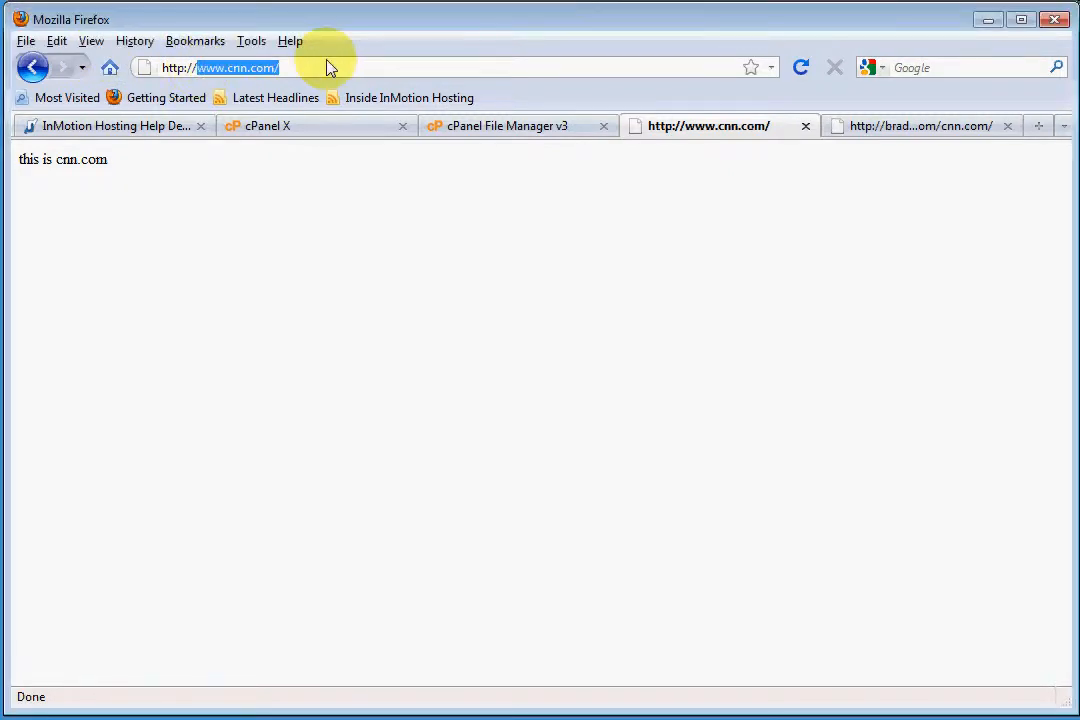
{"action": "left_click", "coordinate": [226, 188]}
{"action": "left_click_drag", "start_coordinate": [19, 160], "coordinate": [111, 173]}
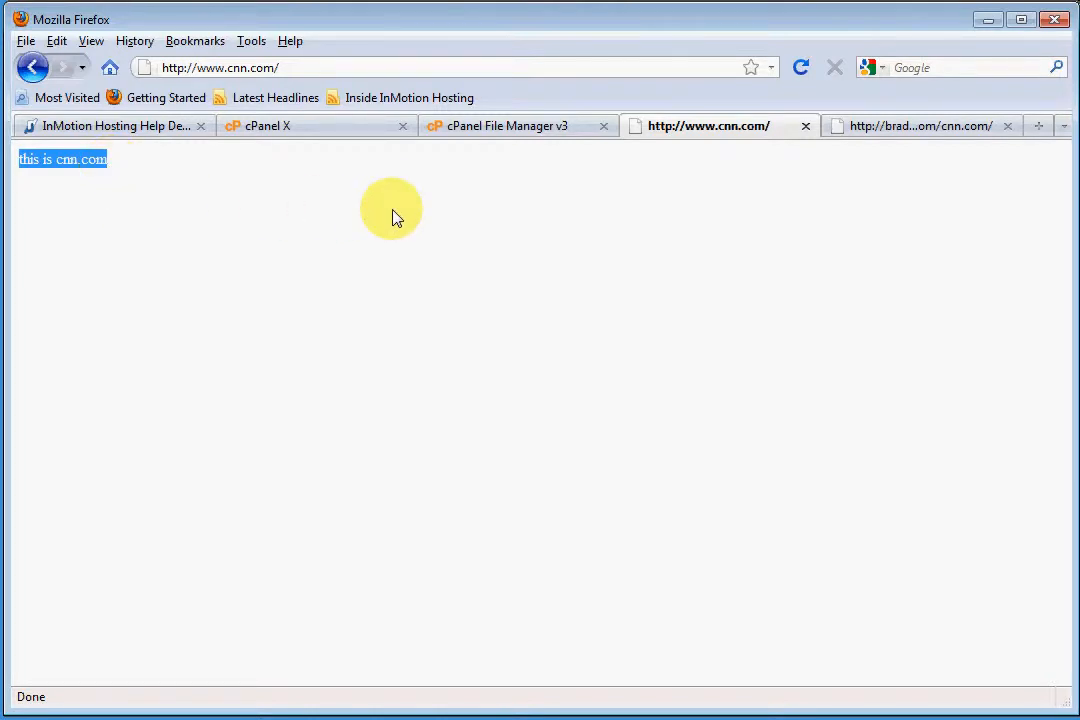
{"action": "left_click", "coordinate": [224, 68]}
{"action": "left_click", "coordinate": [193, 68]}
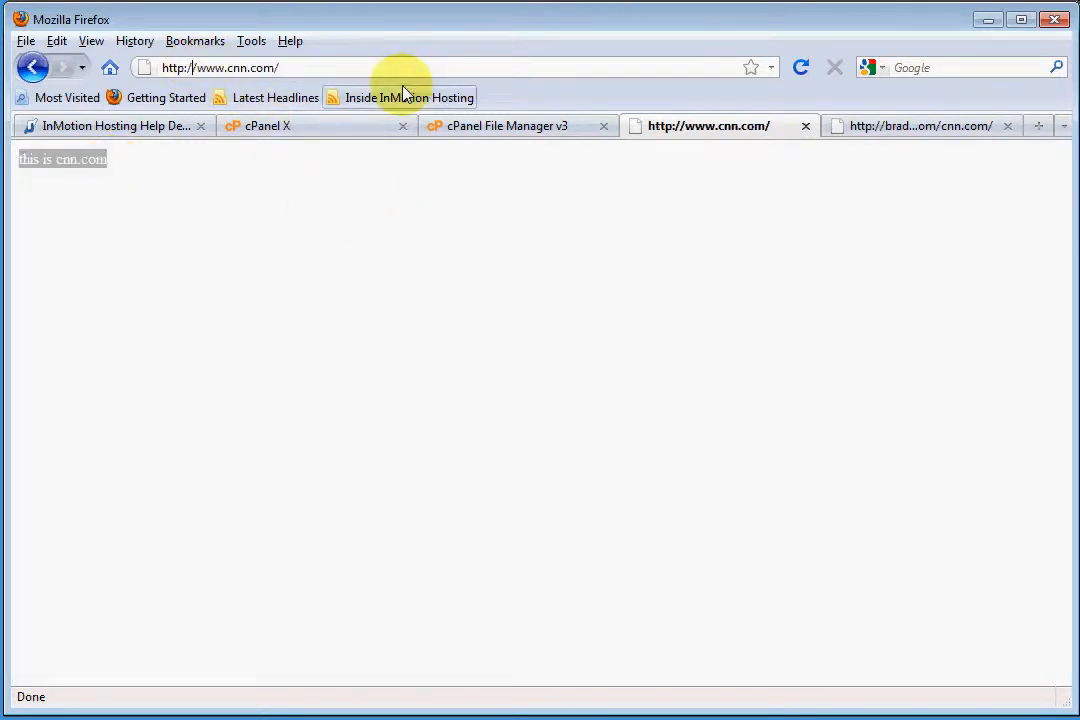
{"action": "key", "text": "Delete"}
{"action": "key", "text": "Delete"}
{"action": "key", "text": "Delete"}
{"action": "key", "text": "Delete"}
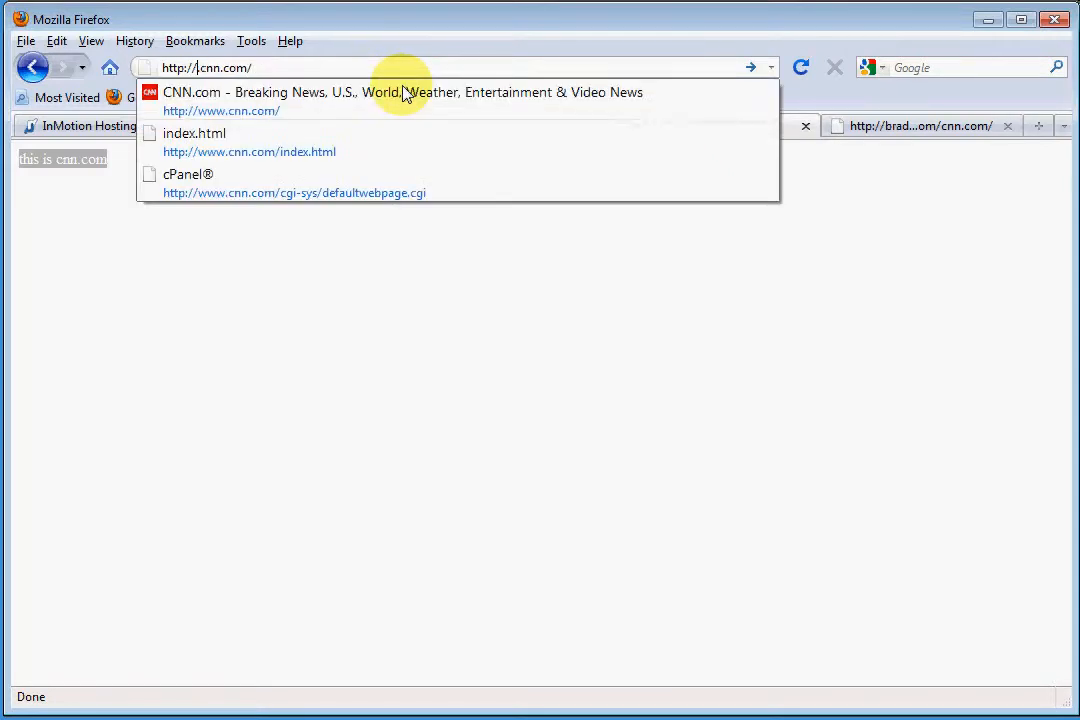
{"action": "key", "text": "Return"}
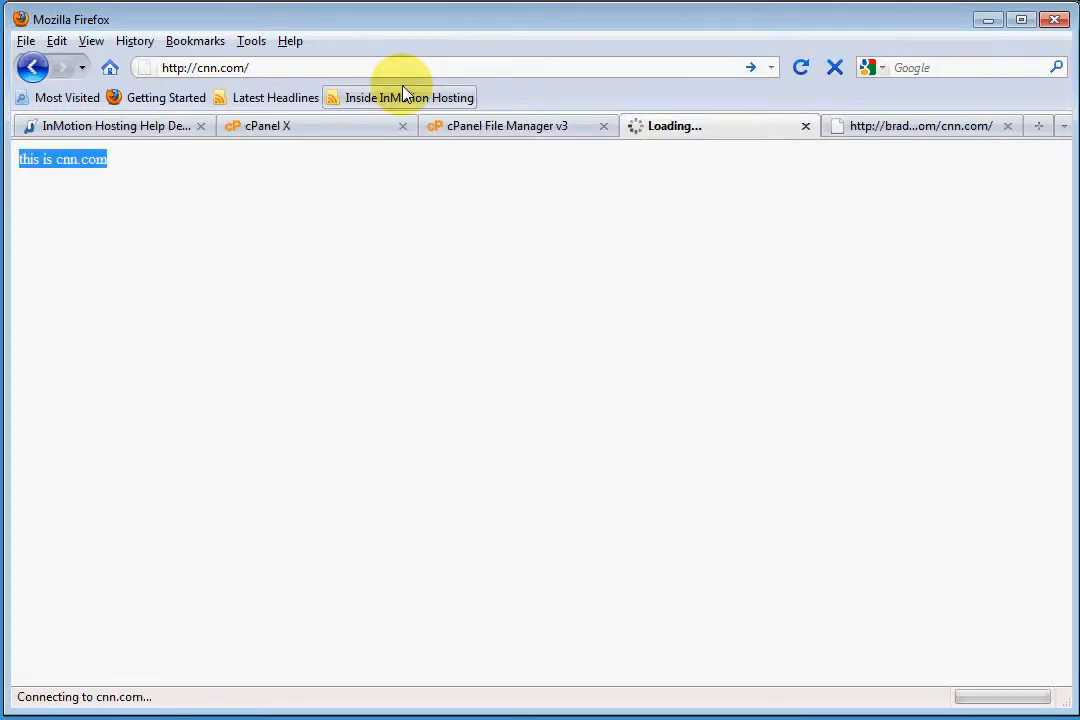